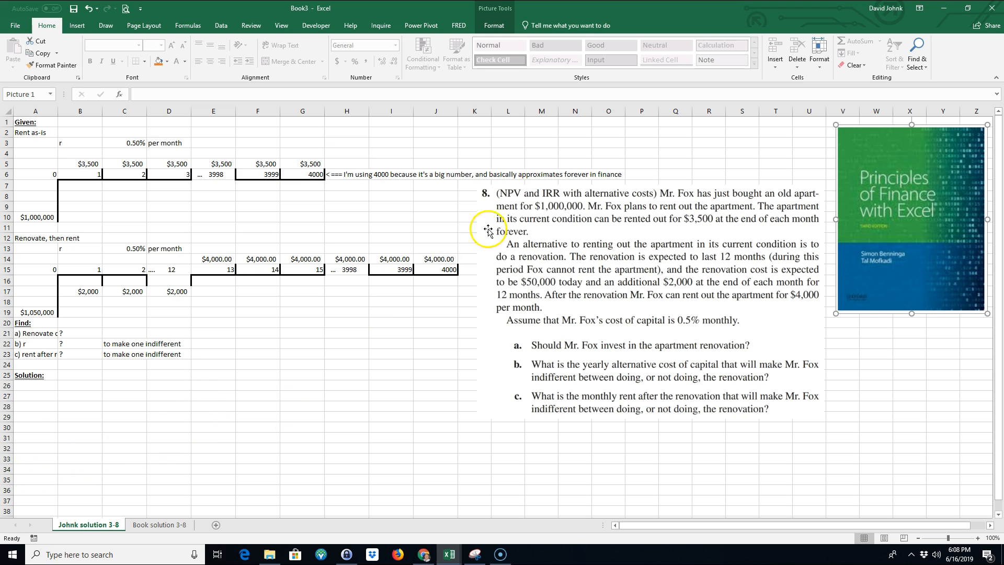
- Move the problem-text picture slightly down and to the left, and widen column A a little
left_click_drag(484, 224, 474, 246)
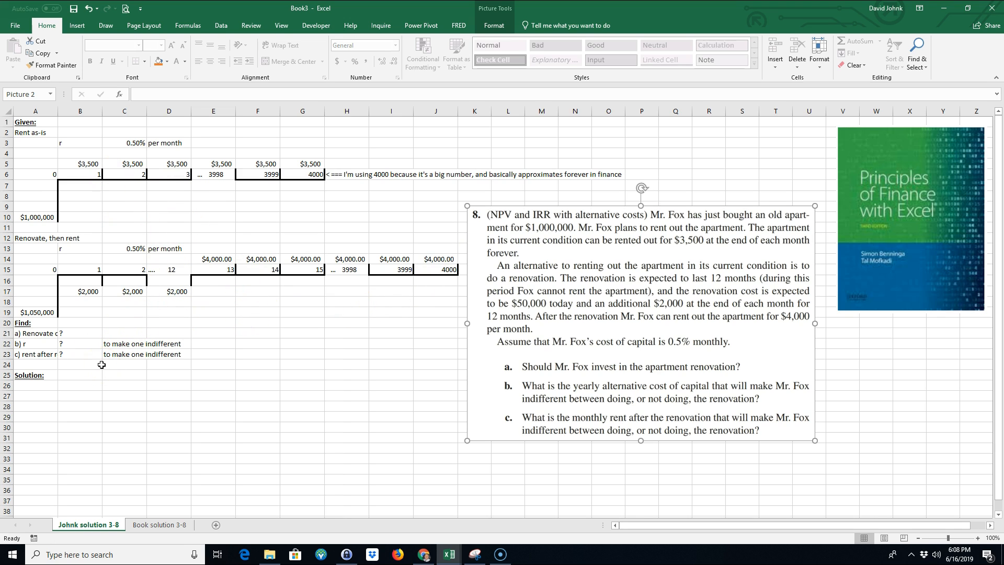
left_click_drag(57, 112, 67, 111)
left_click(223, 344)
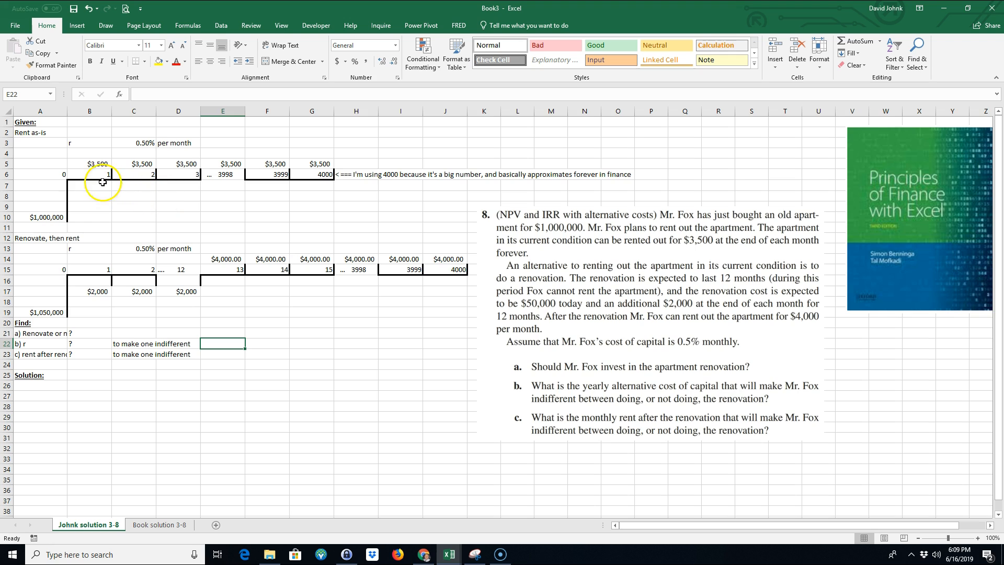
- Examine the rent-as-is timeline: the initial cost in A10, the monthly rents in row 5 and the final period in G6
left_click(42, 216)
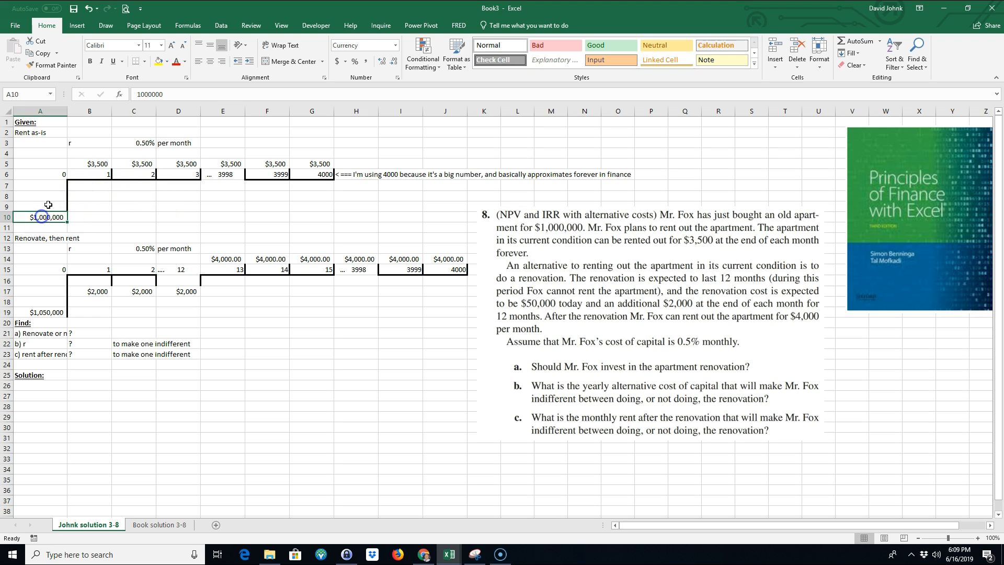
left_click(90, 197)
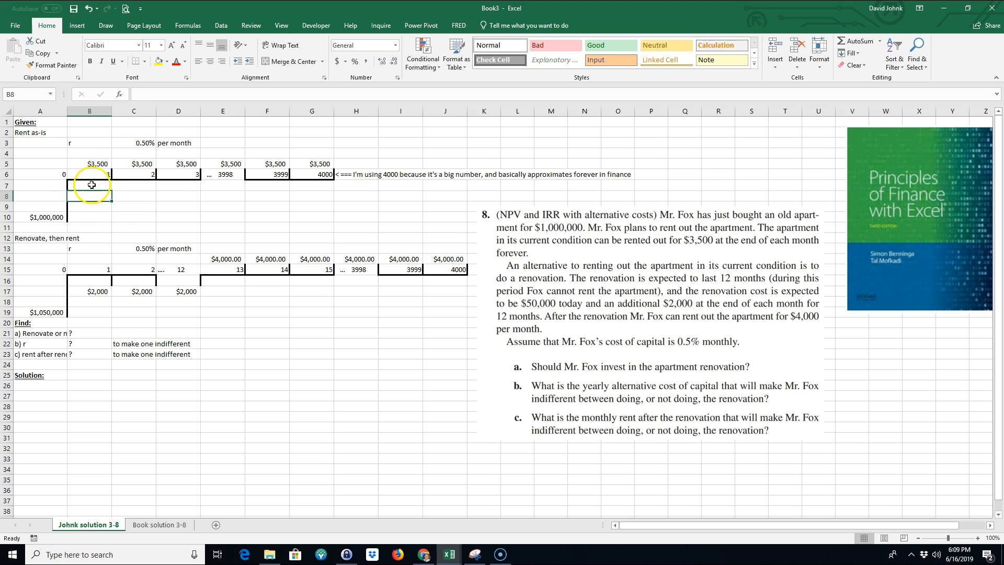
left_click(88, 163)
left_click(131, 163)
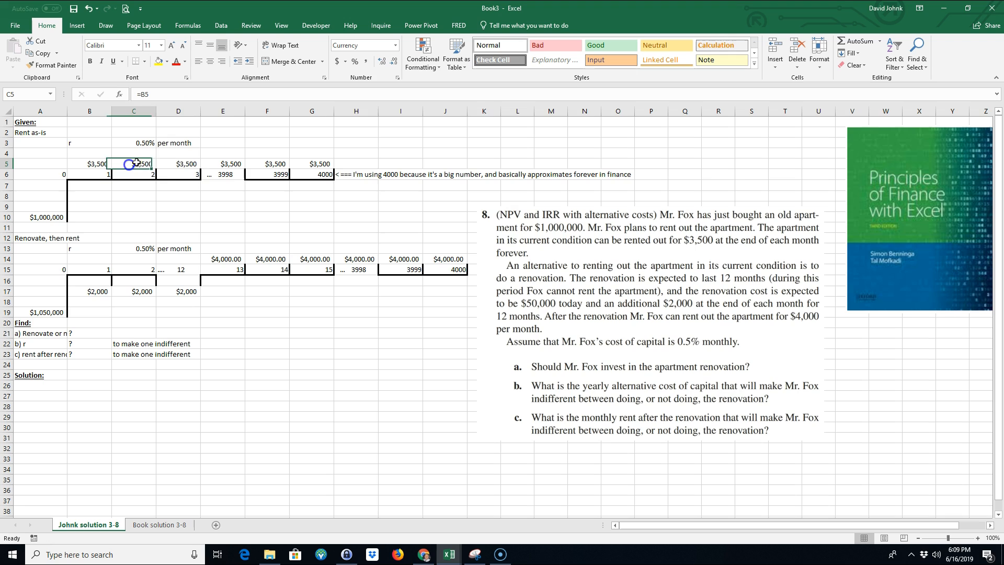
left_click(186, 162)
left_click(230, 163)
left_click(273, 162)
left_click(313, 163)
left_click(331, 204)
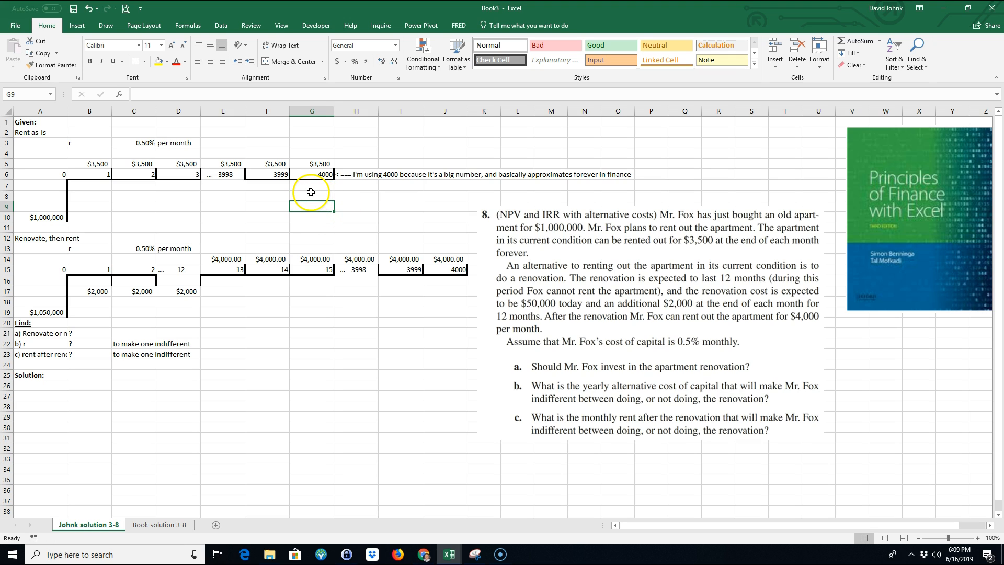
left_click(315, 174)
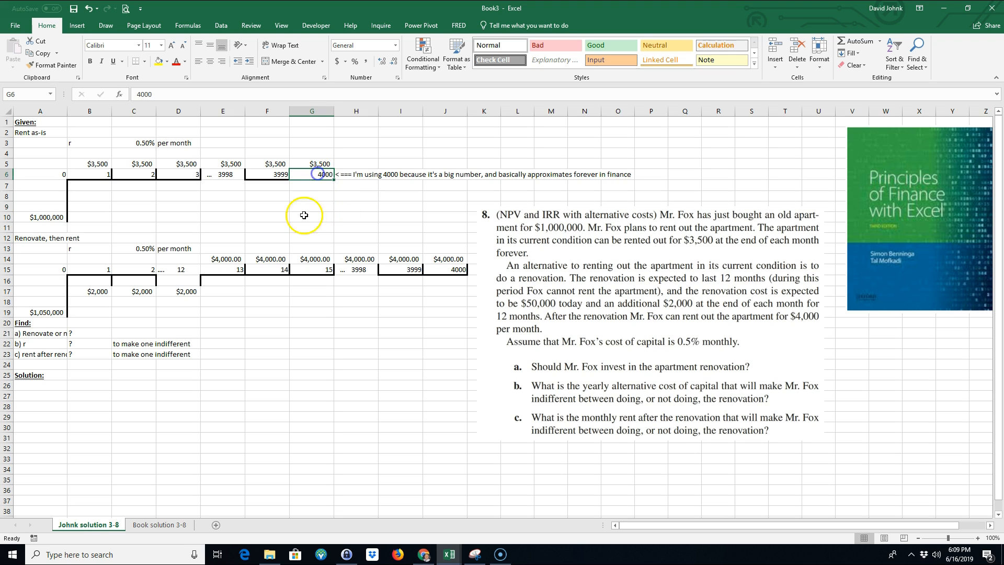
- Convert the final period to years with a scratch formula =G6/12 in G8, and clear that cell again
left_click(320, 196)
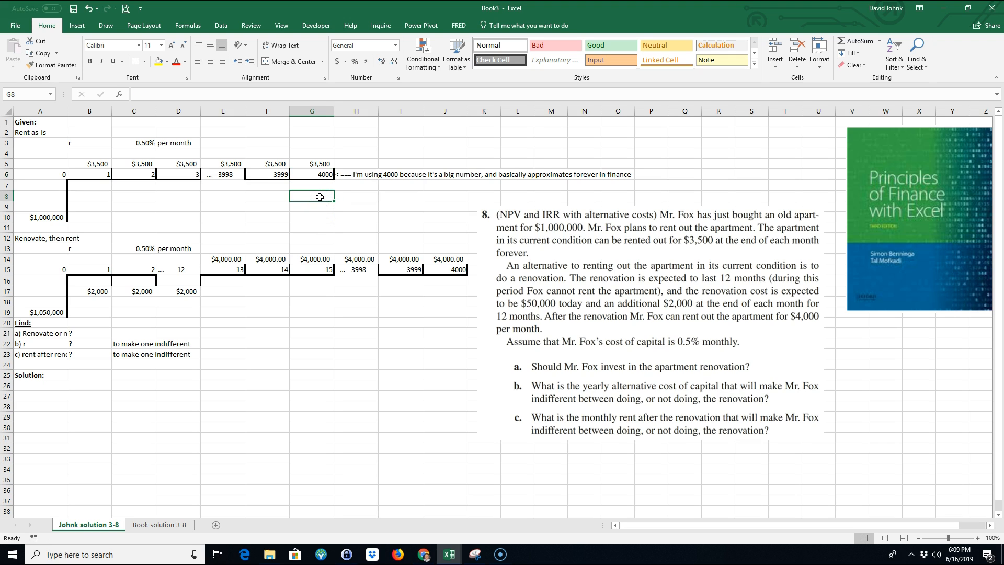
type("=")
left_click(323, 177)
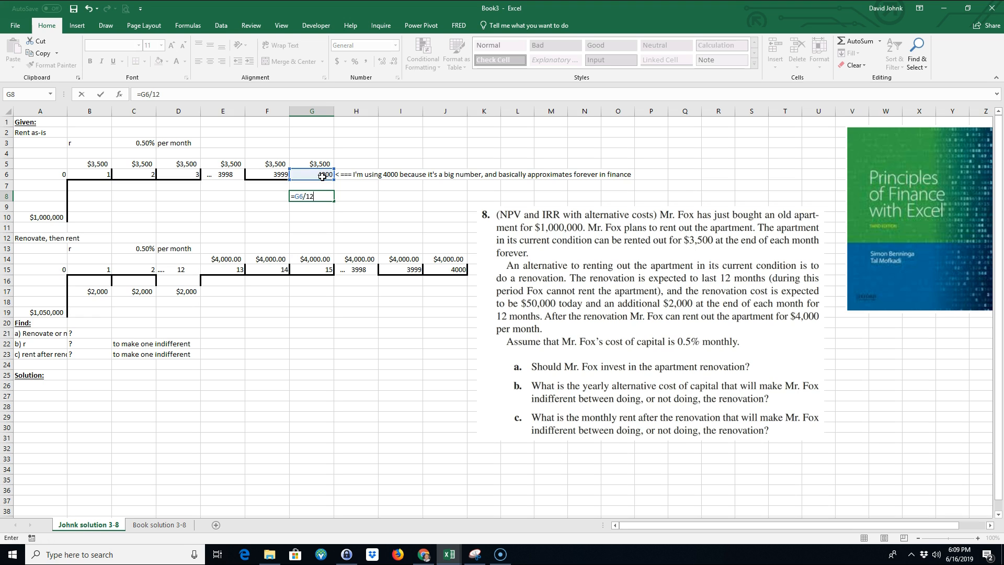
left_click(313, 195)
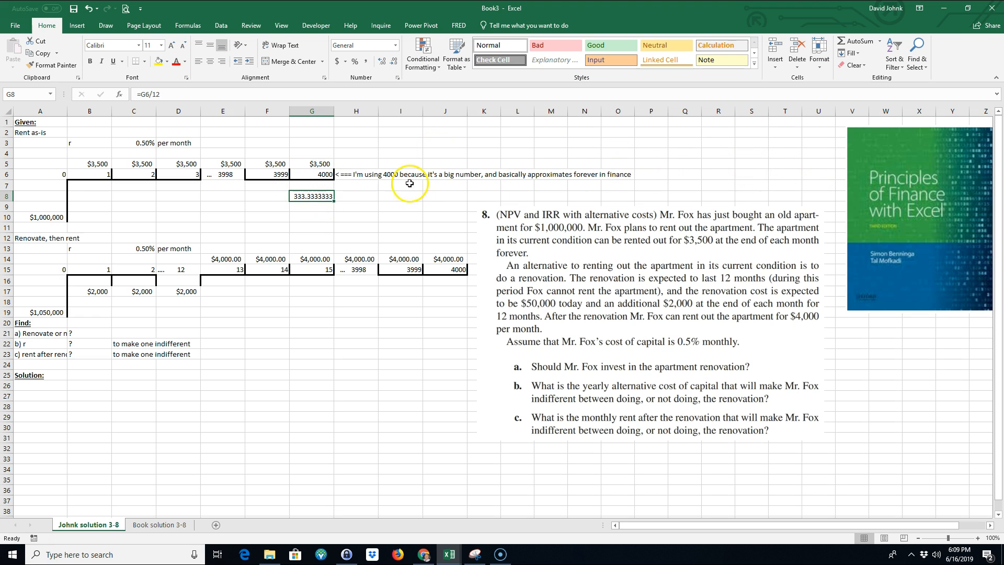
left_click(296, 237)
left_click(312, 196)
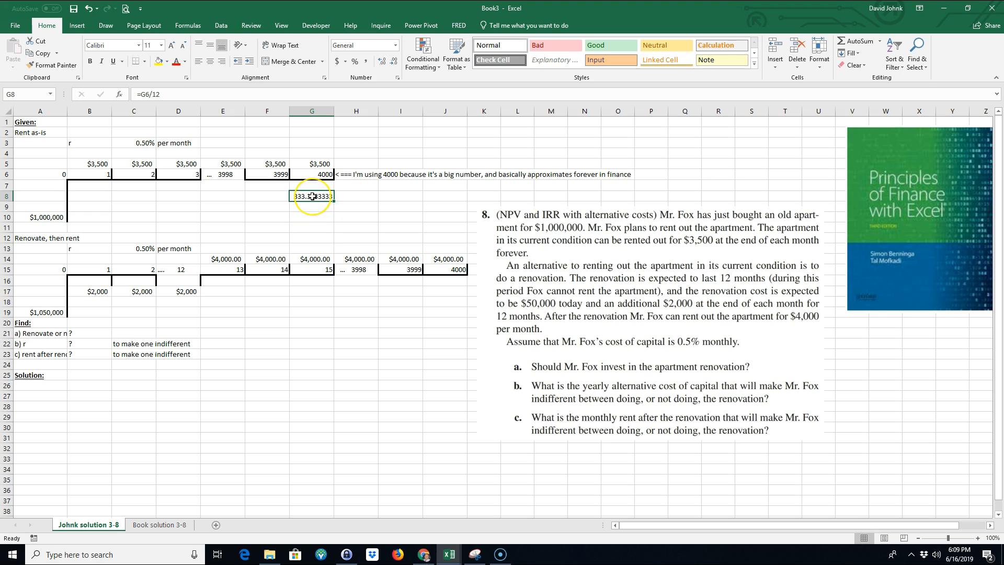
key("Delete")
left_click(320, 172)
left_click(322, 175)
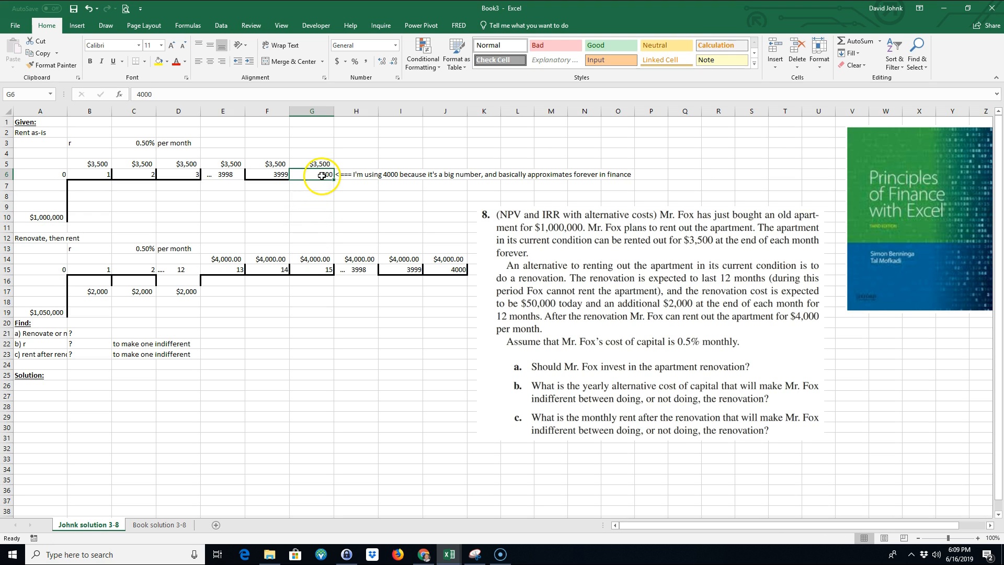
left_click(319, 197)
left_click(324, 172)
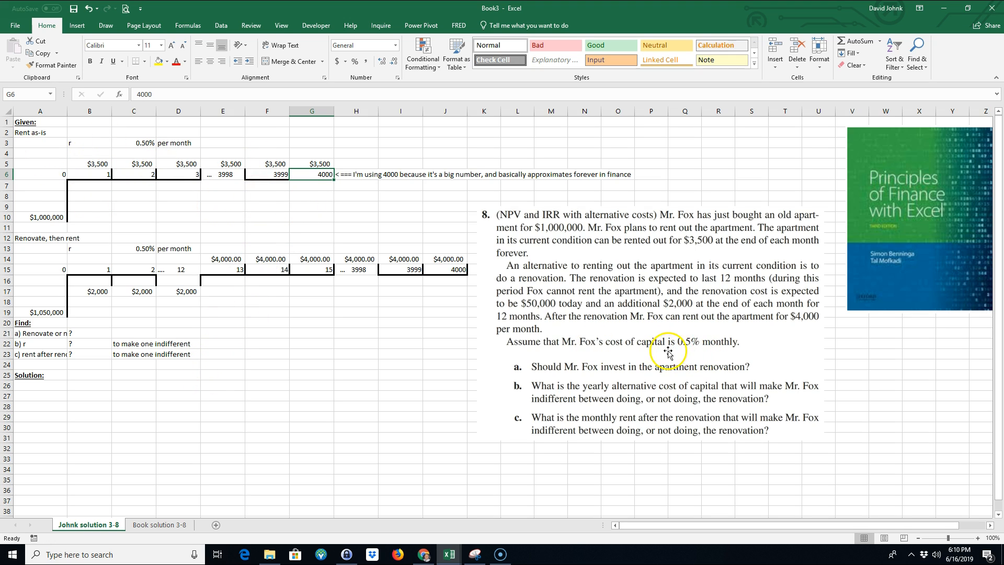
left_click(143, 142)
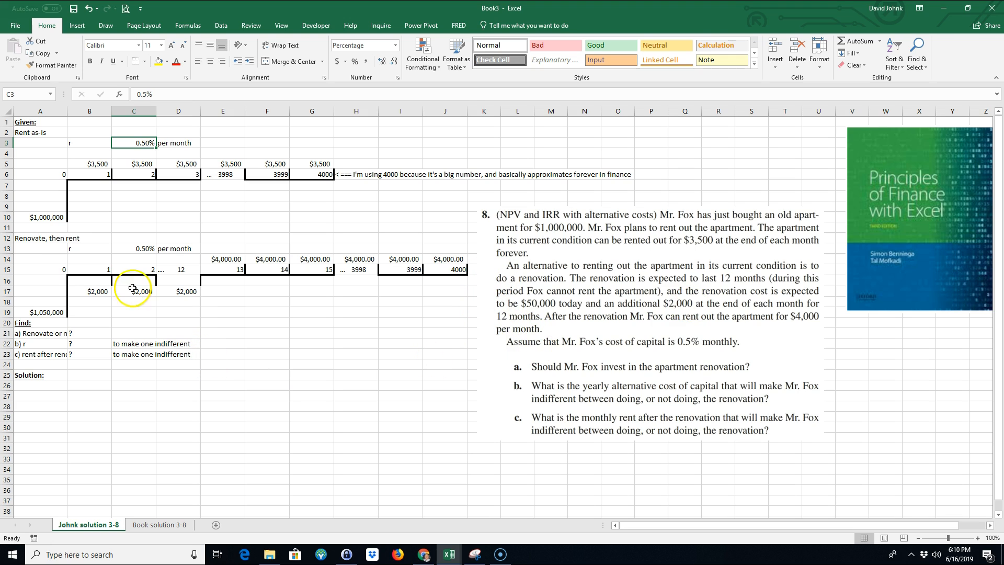
- Split the renovation's initial cost into $1000000 in A19 and $50000 in B19
left_click(41, 314)
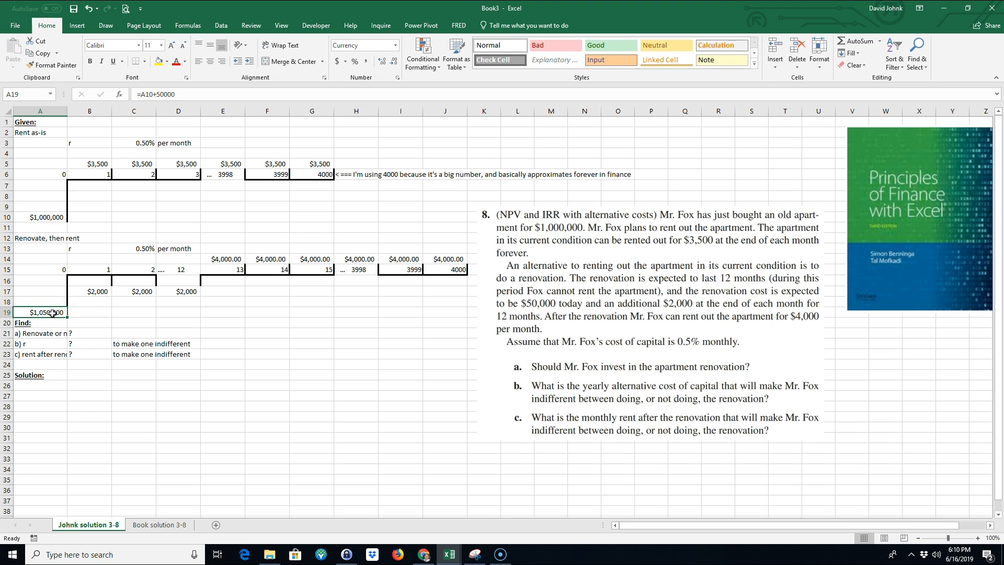
type("$1")
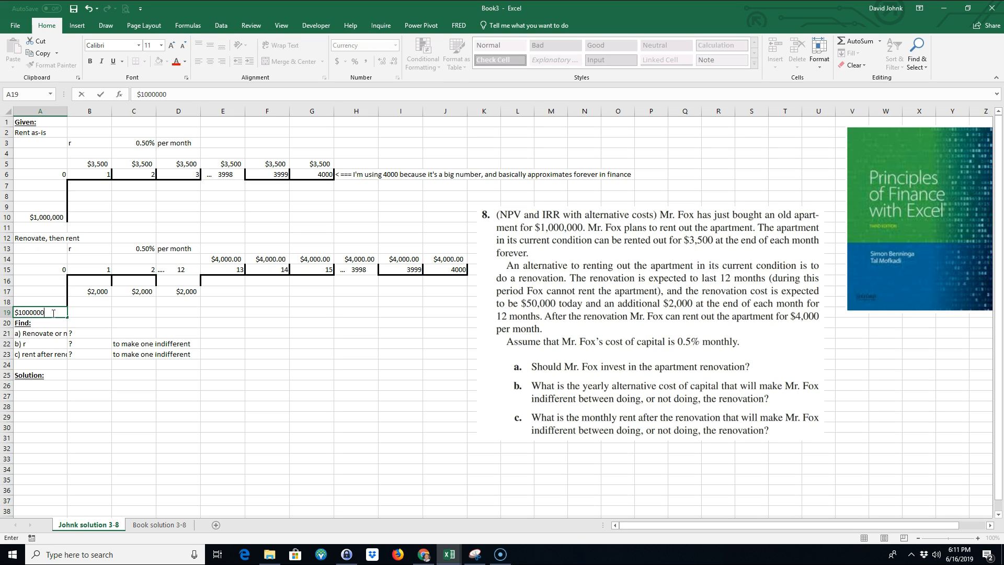
key("Tab")
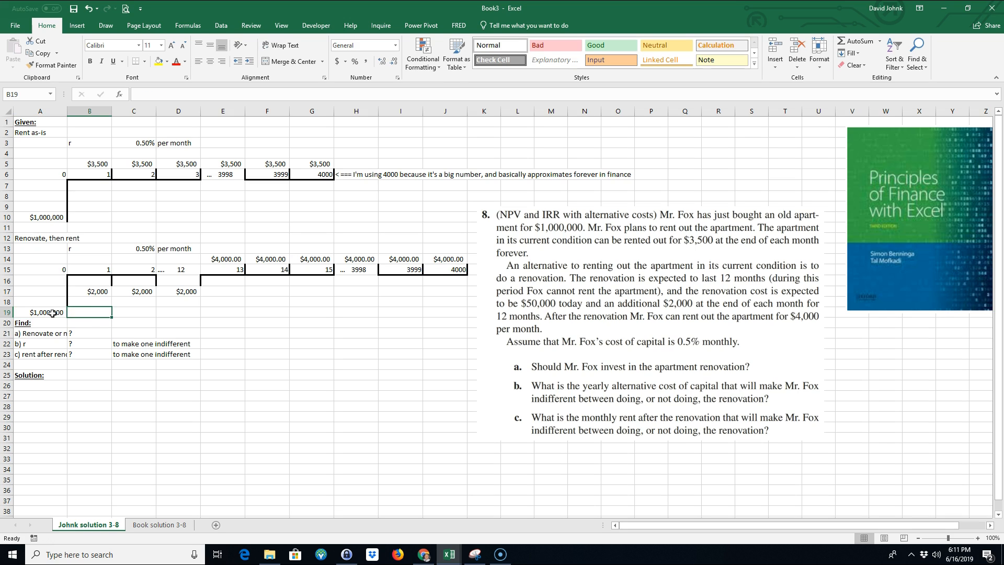
type("$50000")
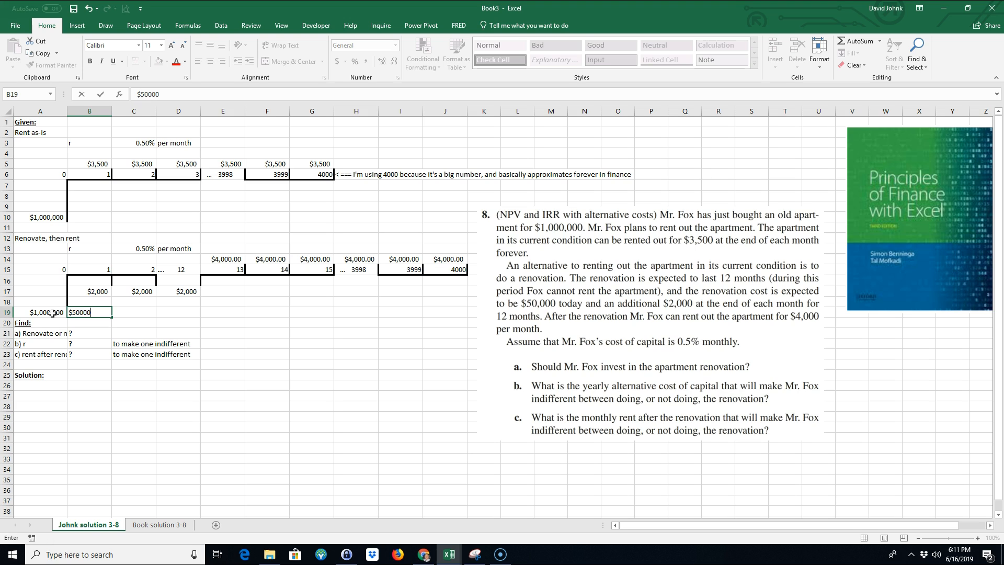
key("Return")
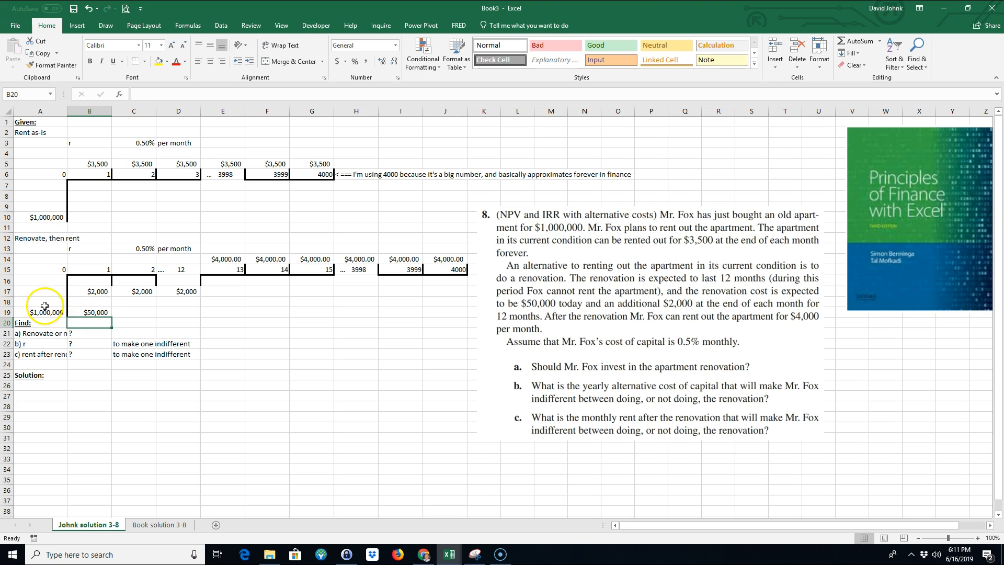
- Move the $50,000 renovation cost from B19 to A18, directly above the purchase price
left_click(42, 308)
left_click(84, 313)
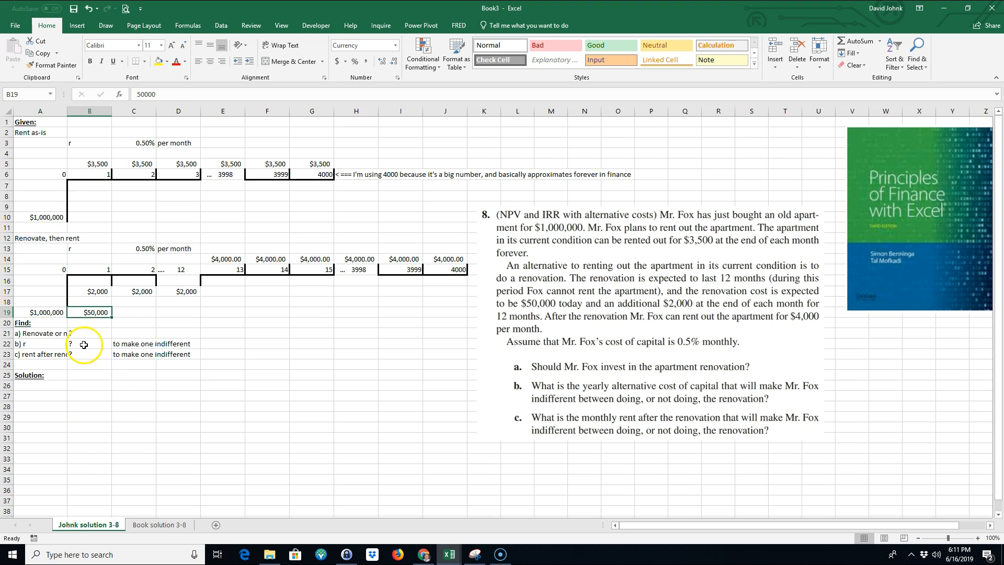
left_click_drag(94, 310, 51, 304)
left_click(84, 310)
left_click(83, 386)
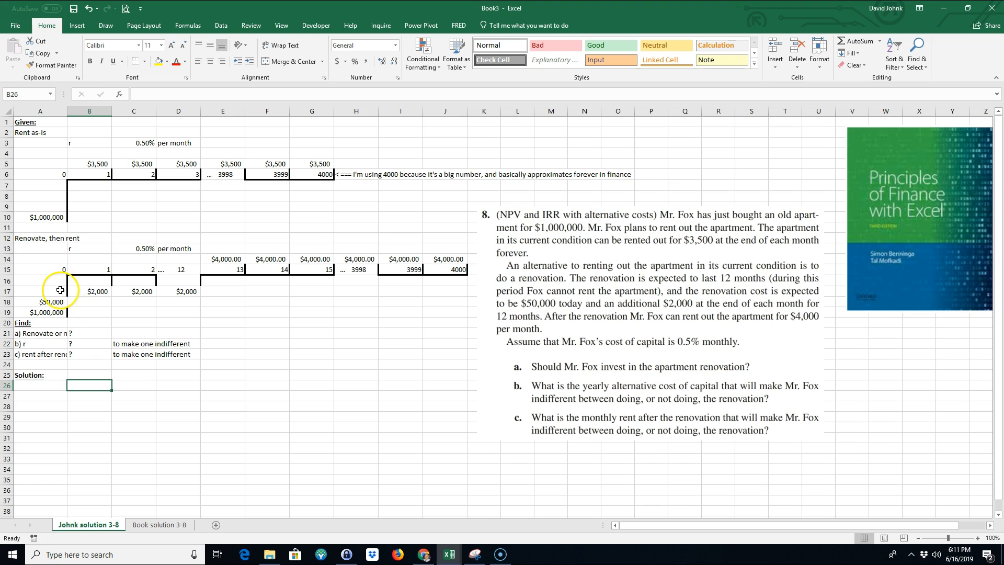
- Draw the missing piece of the renovation timeline's thick vertical border beside A18
left_click(145, 61)
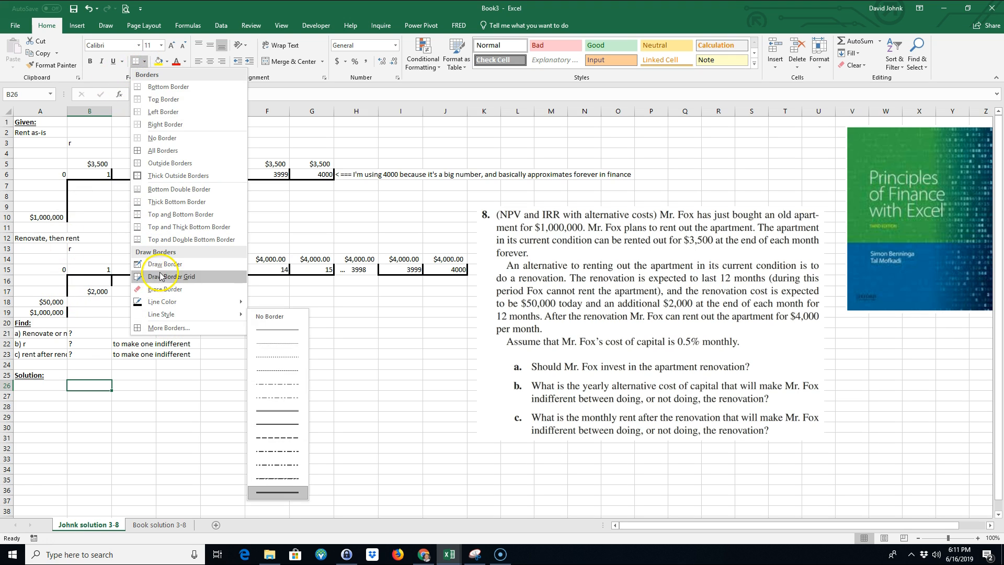
left_click(163, 265)
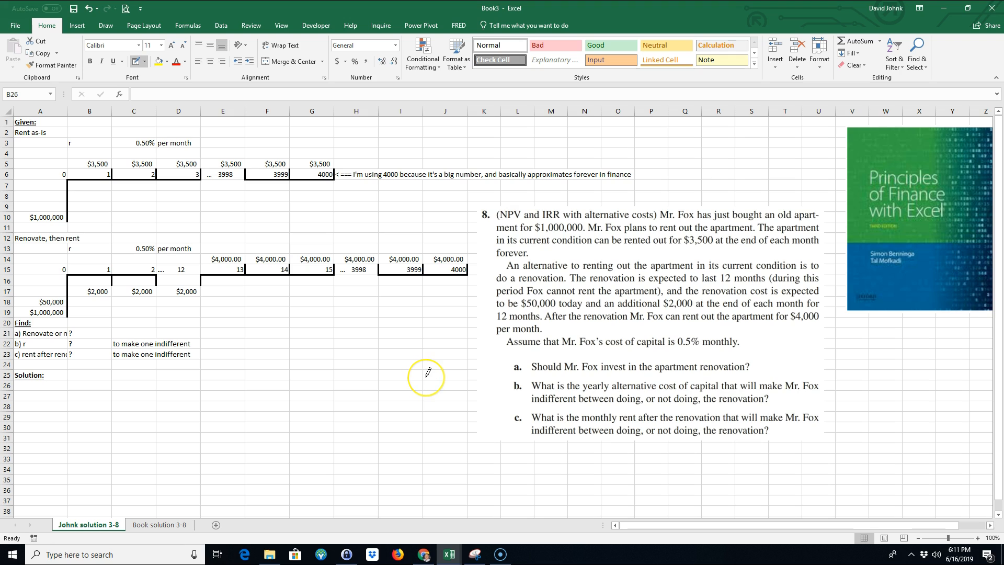
key("Escape")
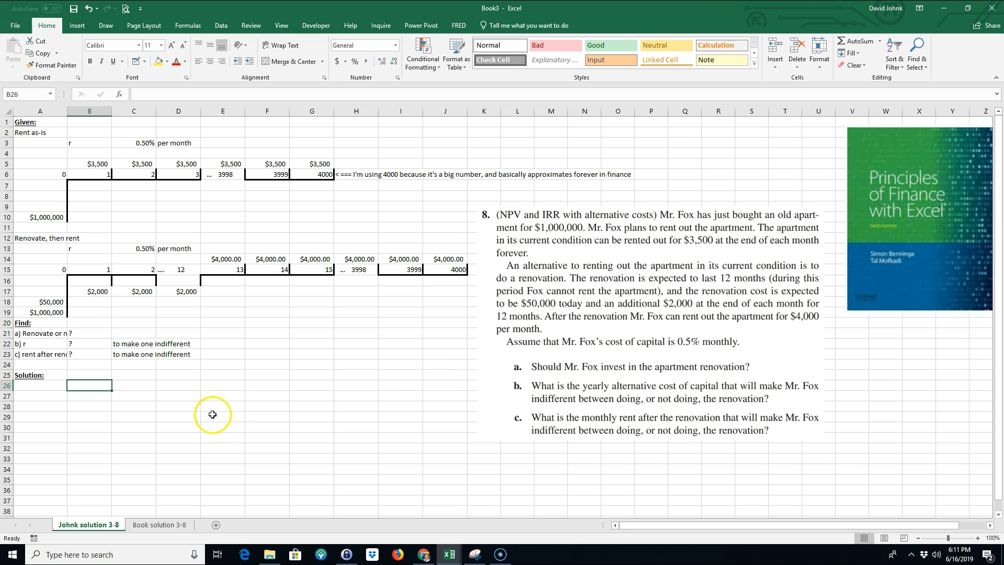
- Start a Month column under Solution with the header in A26 and the values 0 and 1 below it
left_click(40, 385)
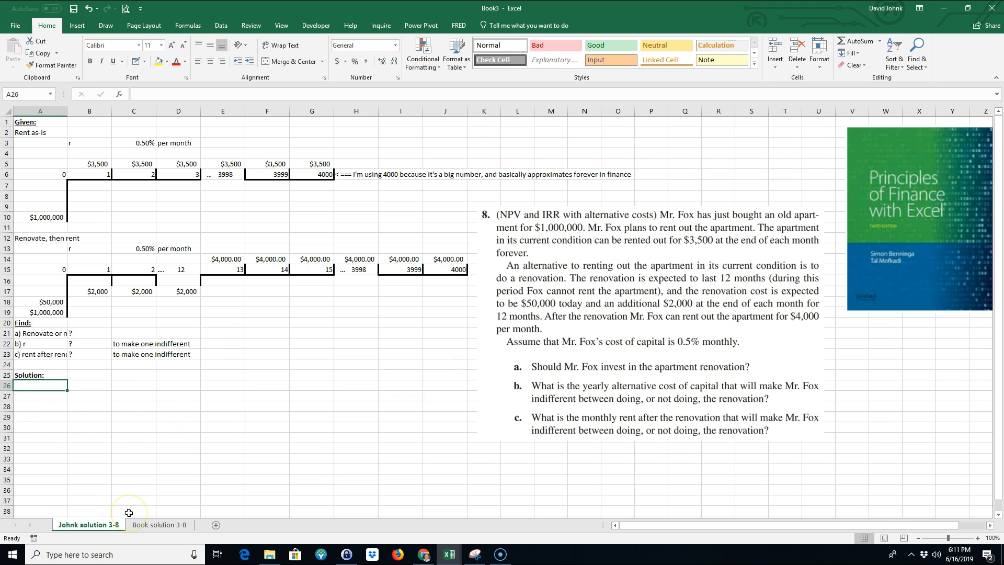
type("MOnt")
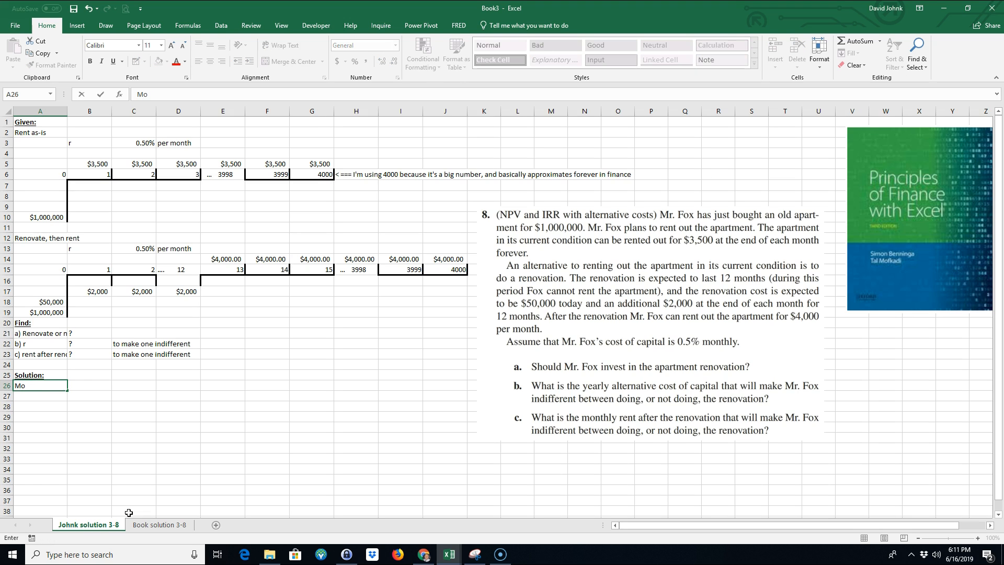
key("Return")
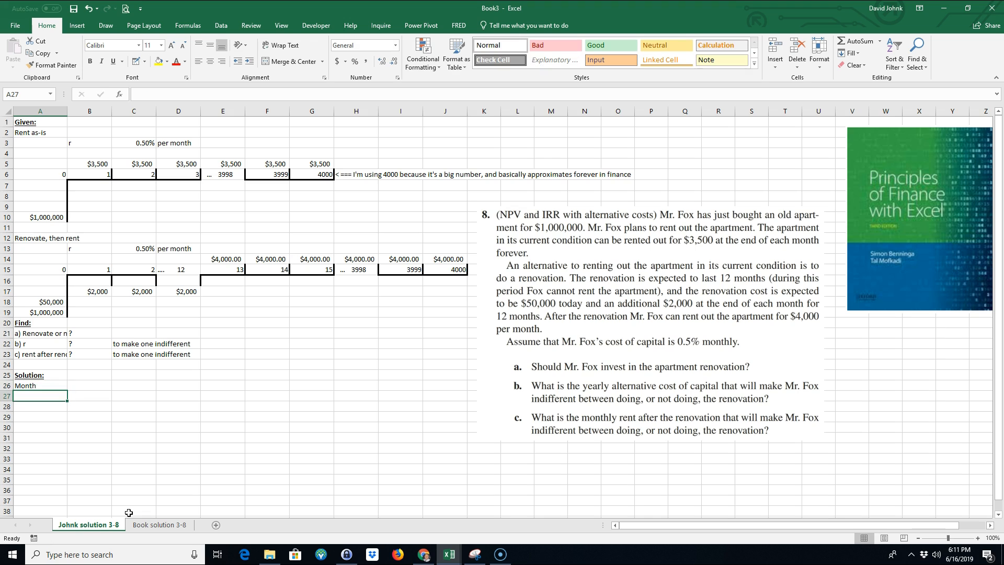
type("0")
key("Return")
type("1")
key("Return")
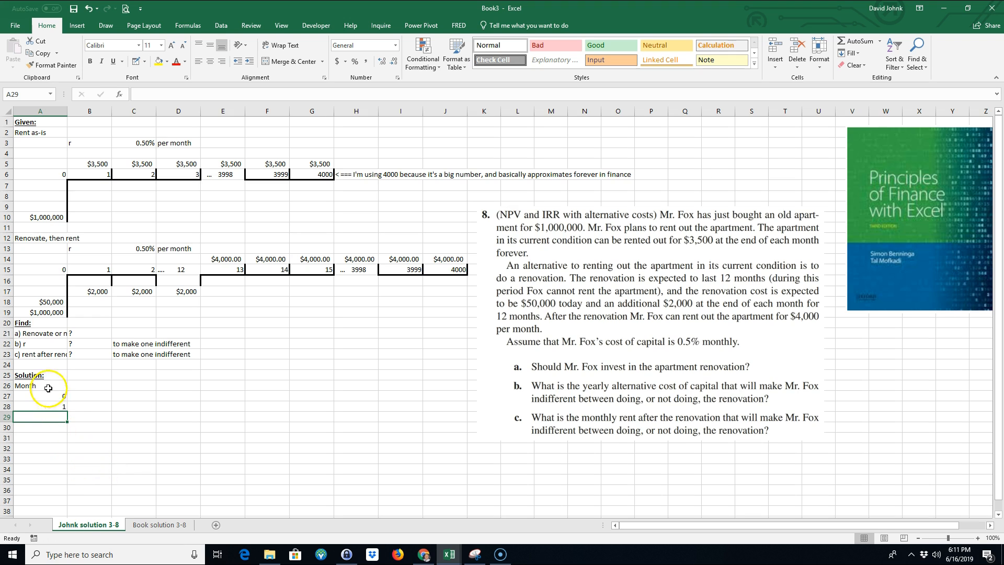
- Extend the Month series from A27 down to month 4000 in A4027, and return to the start of the sheet
left_click_drag(49, 399, 68, 447)
left_click_drag(68, 499, 57, 140)
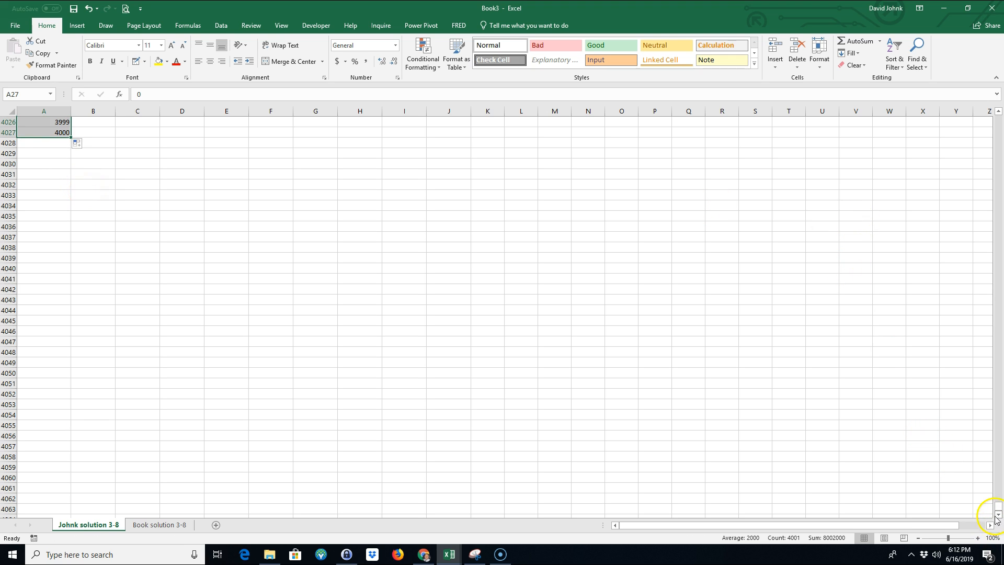
left_click_drag(999, 510, 993, 113)
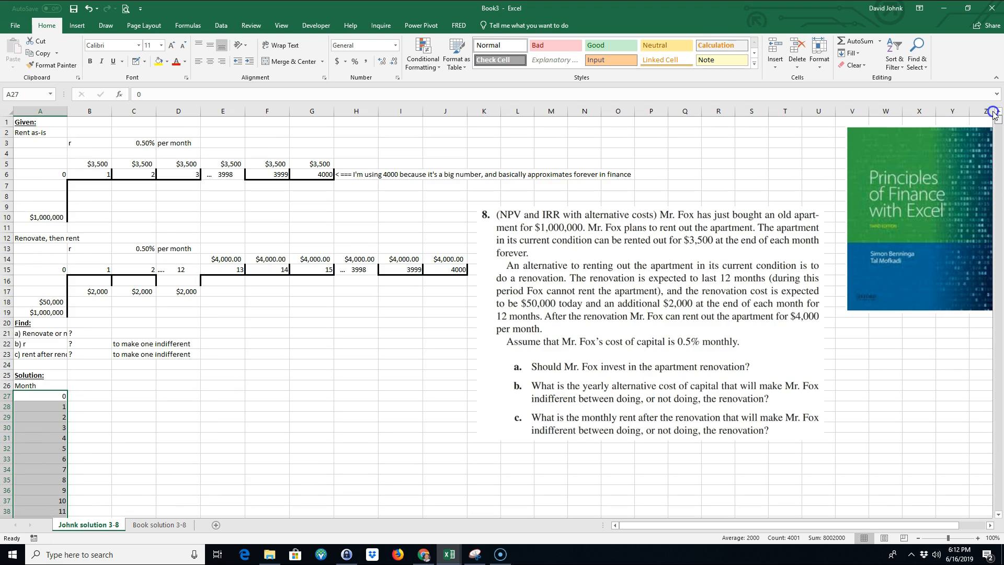
- Add the header Rent in B26 and enter the month 0 cash flow =-A10 in B27
left_click(223, 386)
left_click(101, 385)
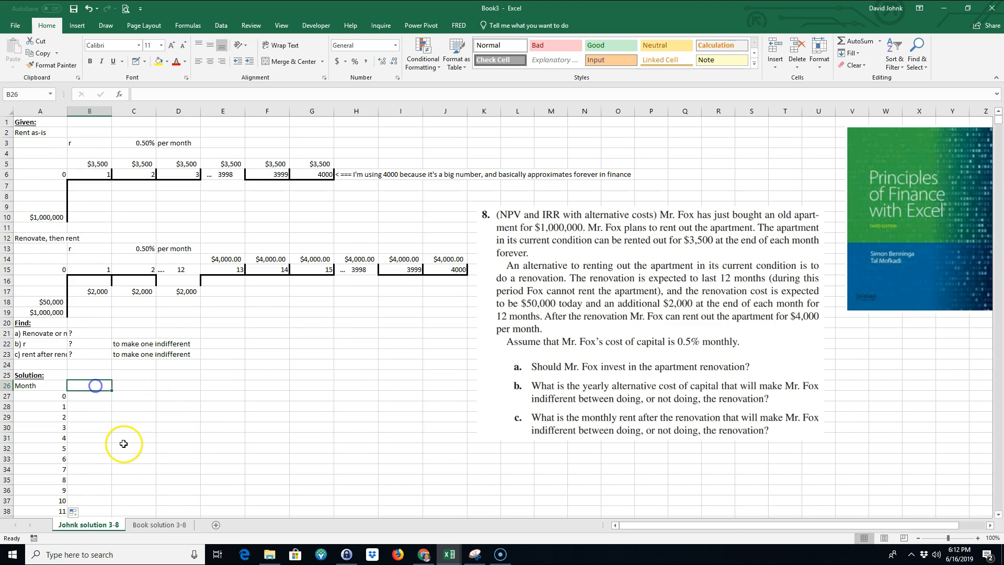
type("Rent")
key("Return")
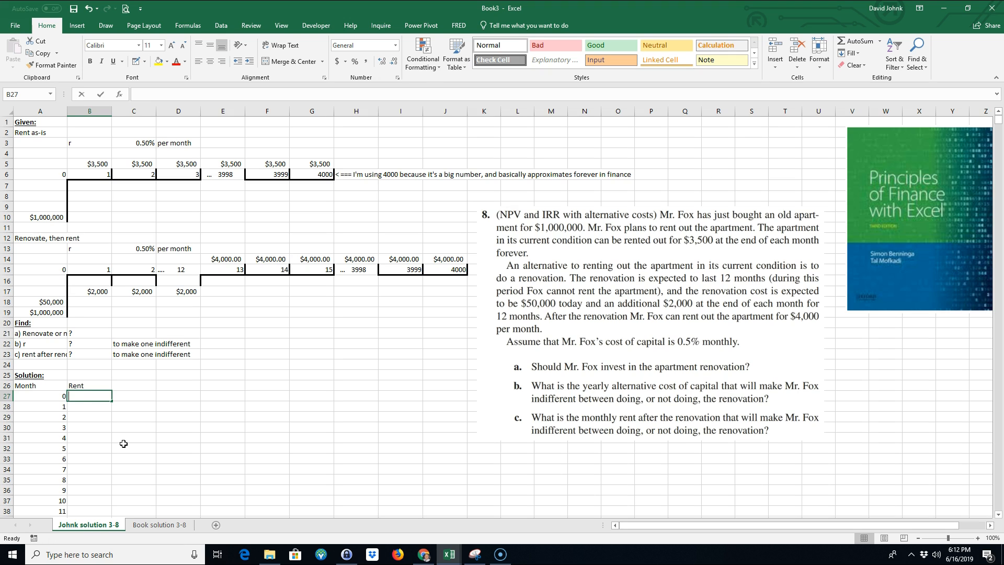
type("=-")
left_click(33, 216)
key("Return")
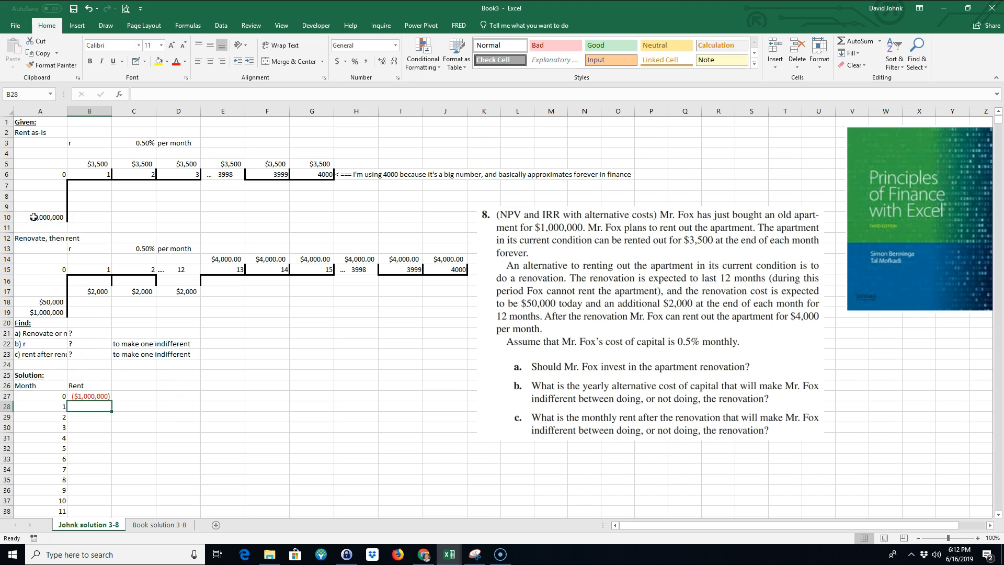
- Enter the month 1 rent as =$B$5 in B28 and fill it down the Rent column to month 4000
type("=")
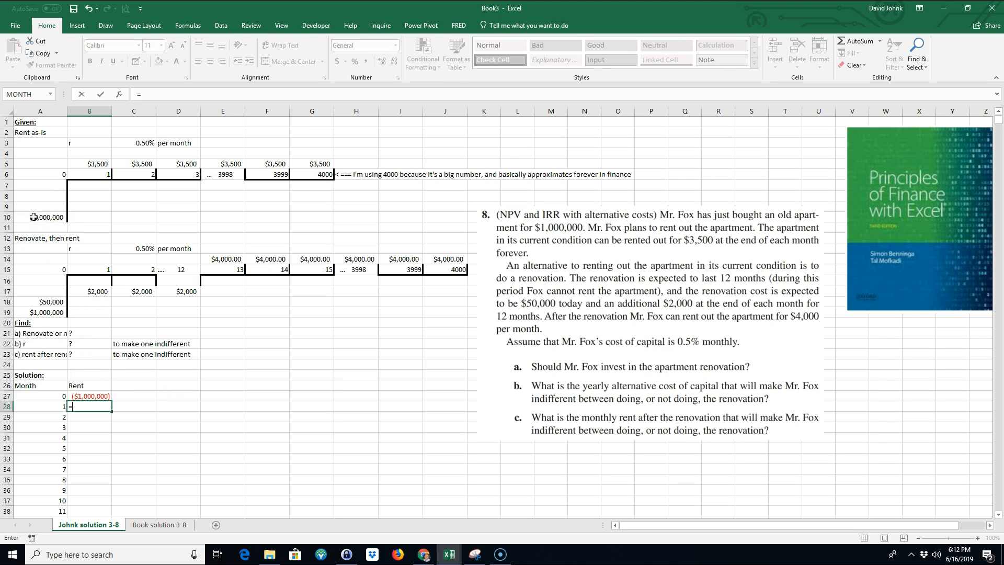
left_click(92, 165)
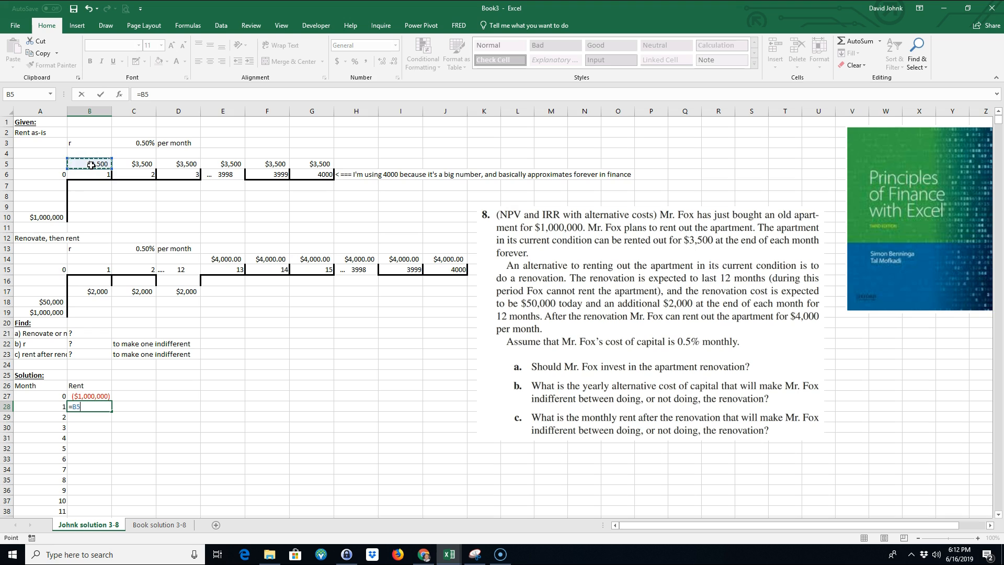
key("F4")
key("Return")
left_click(91, 407)
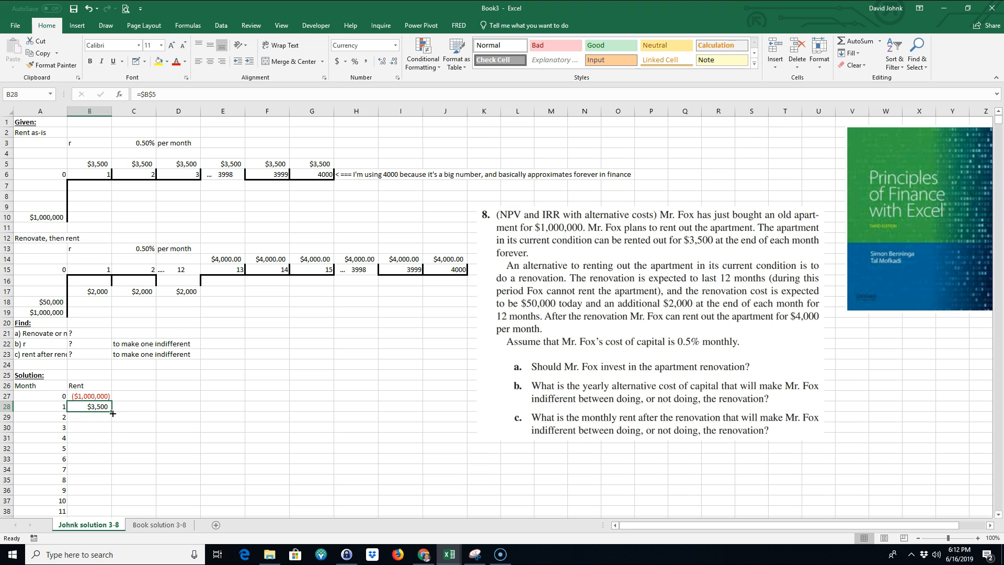
double_click(112, 412)
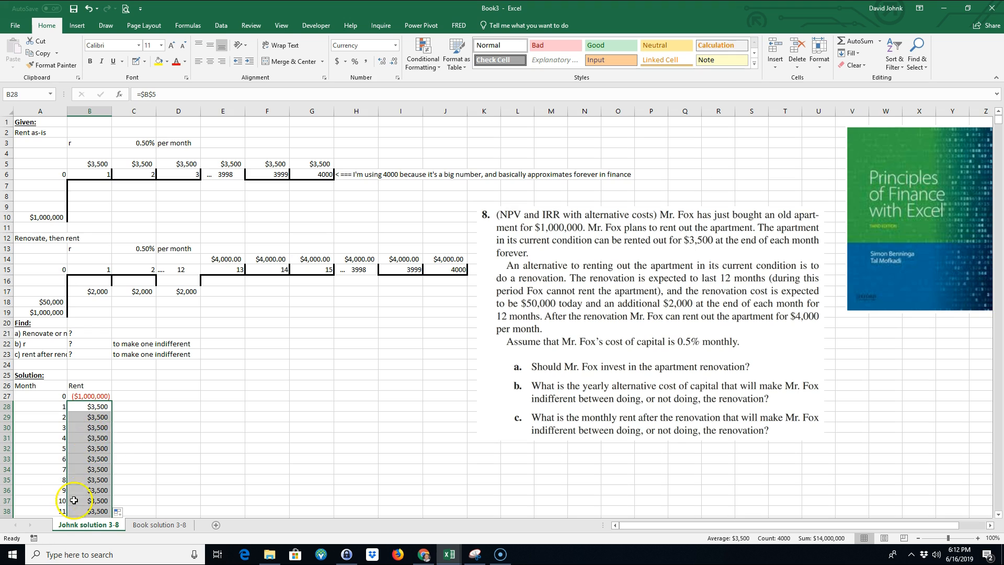
- Add the header renovate in C26 and enter the month 0 cash flow =-A19+-A18 in C27
left_click(130, 386)
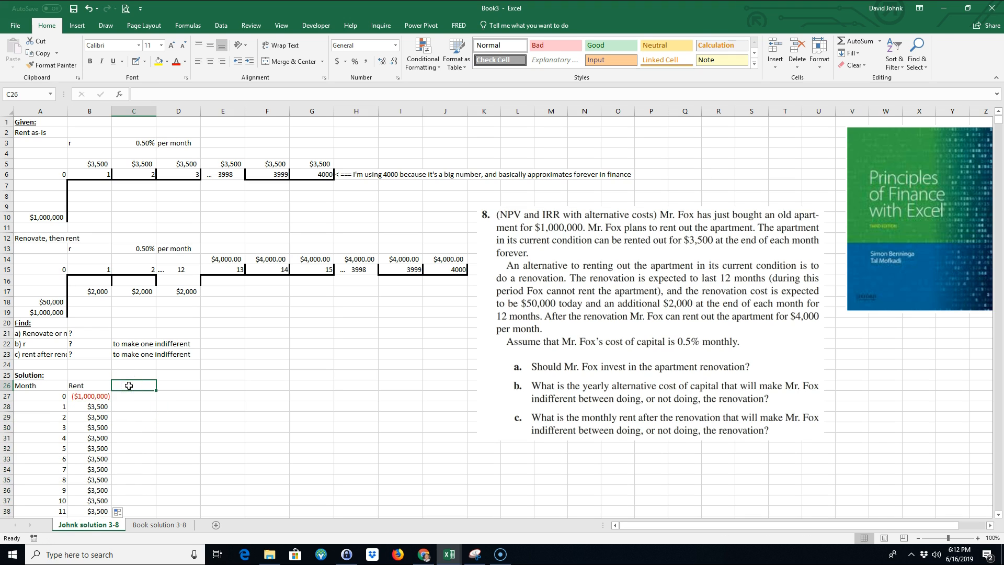
type("renovate")
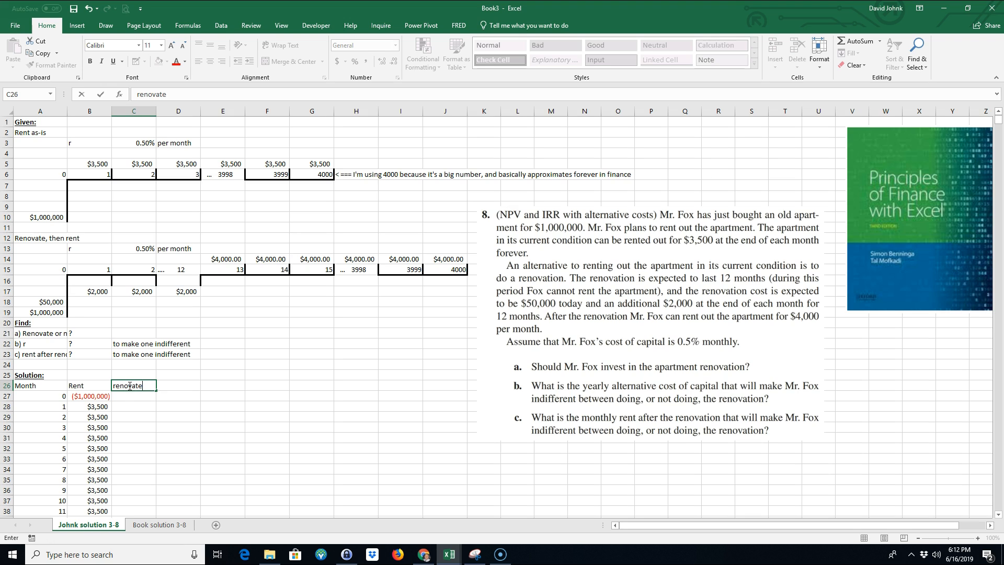
key("Return")
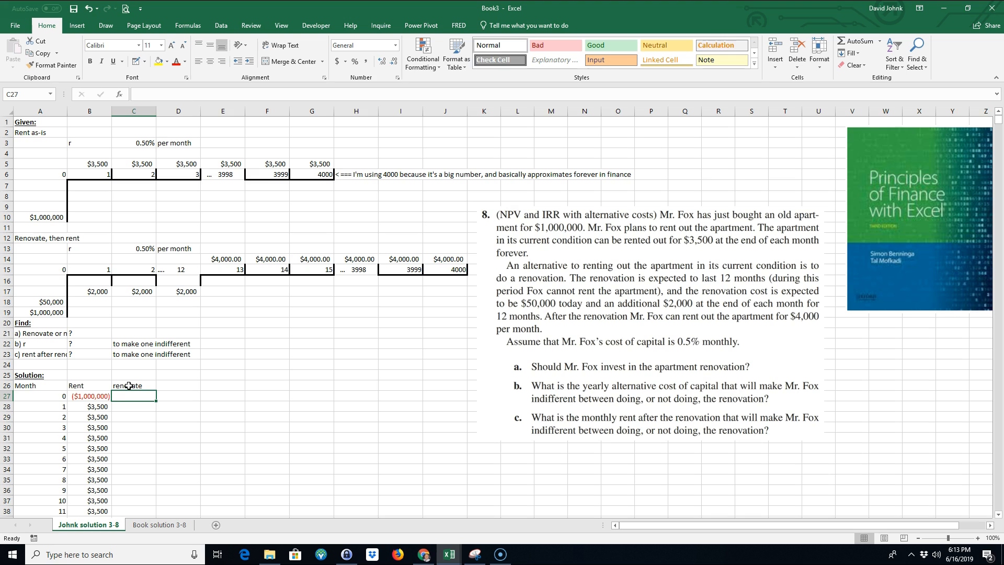
type("=")
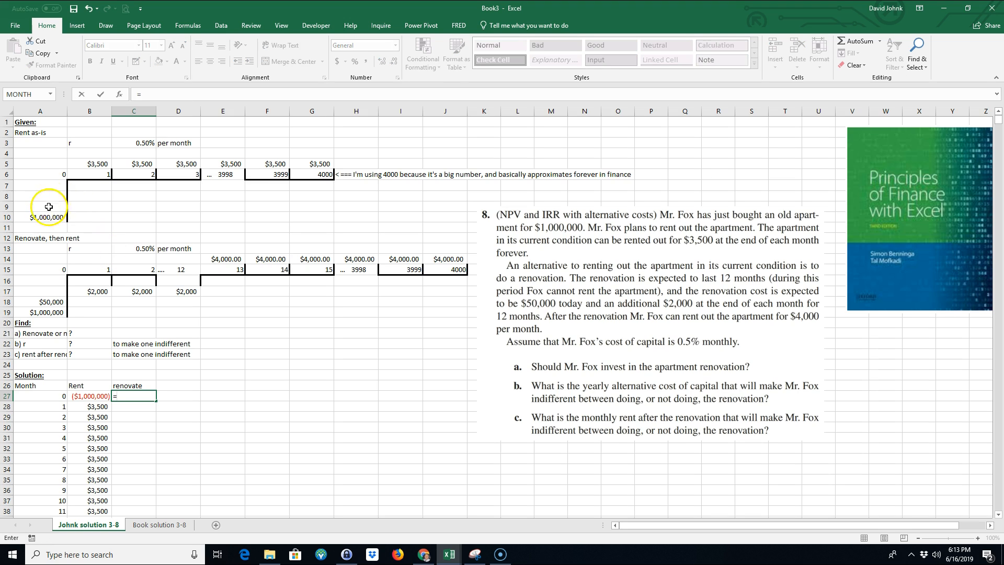
type("-")
left_click(44, 312)
type("+-")
left_click(42, 302)
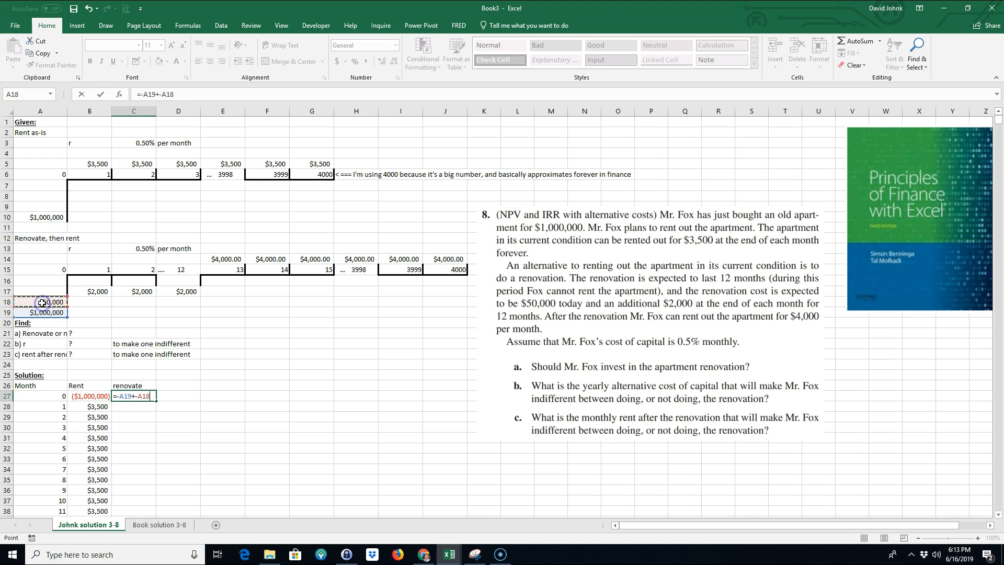
key("Return")
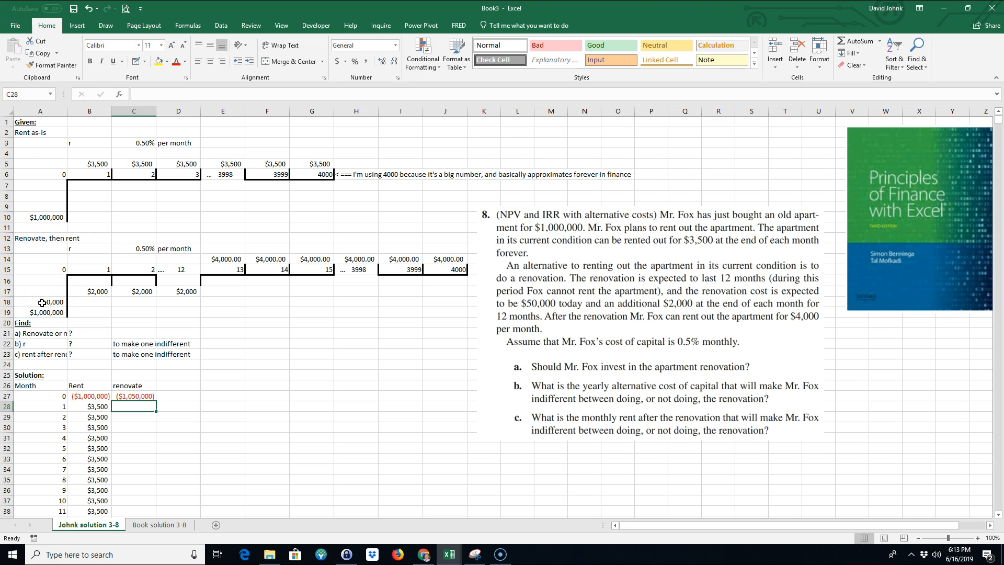
- Enter the monthly renovation cost =-$B$17 in C28 and fill it down through month 12 in C39
left_click(132, 412)
type("=-")
left_click(86, 292)
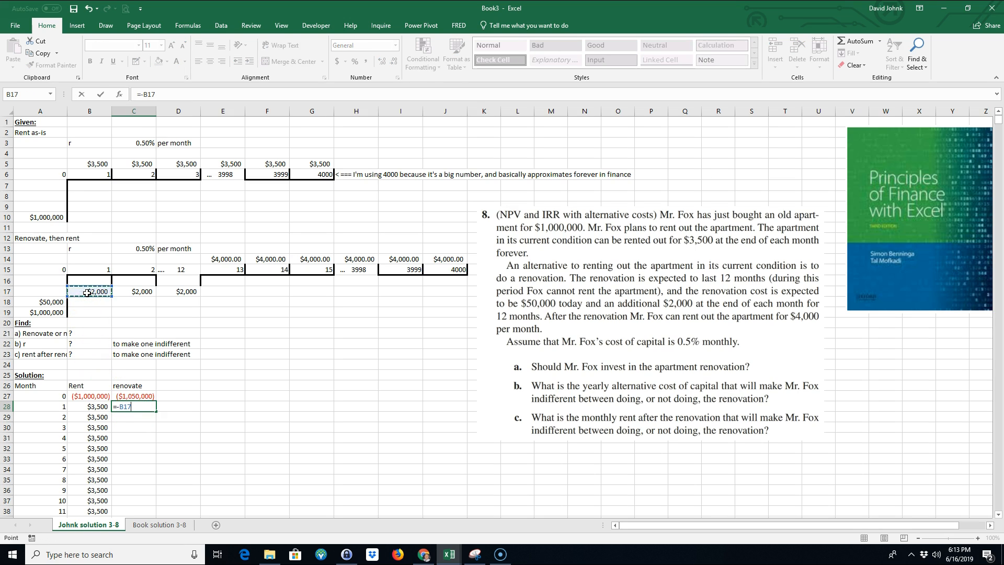
key("F4")
key("Return")
left_click(139, 405)
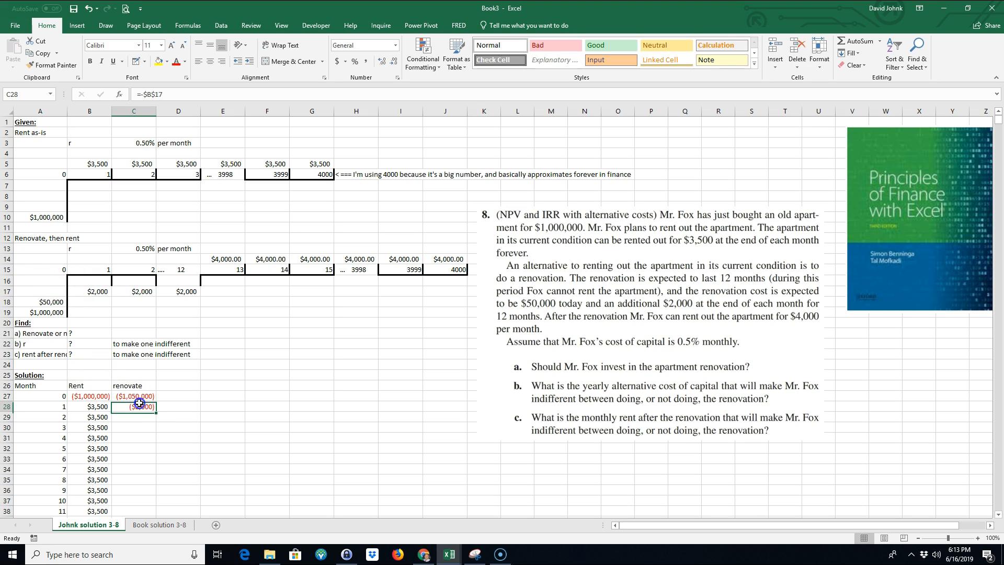
left_click(143, 408)
left_click_drag(155, 413, 136, 492)
- Enter the post-renovation rent =$E$14 for month 13 in C40 and fill it down to month 4000
left_click(137, 501)
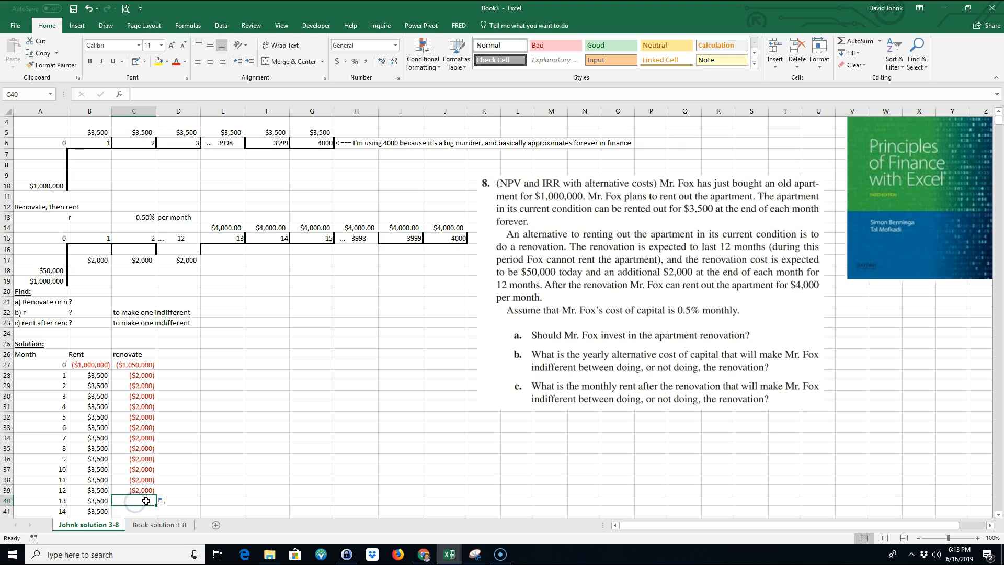
type("=")
left_click(218, 227)
key("F4")
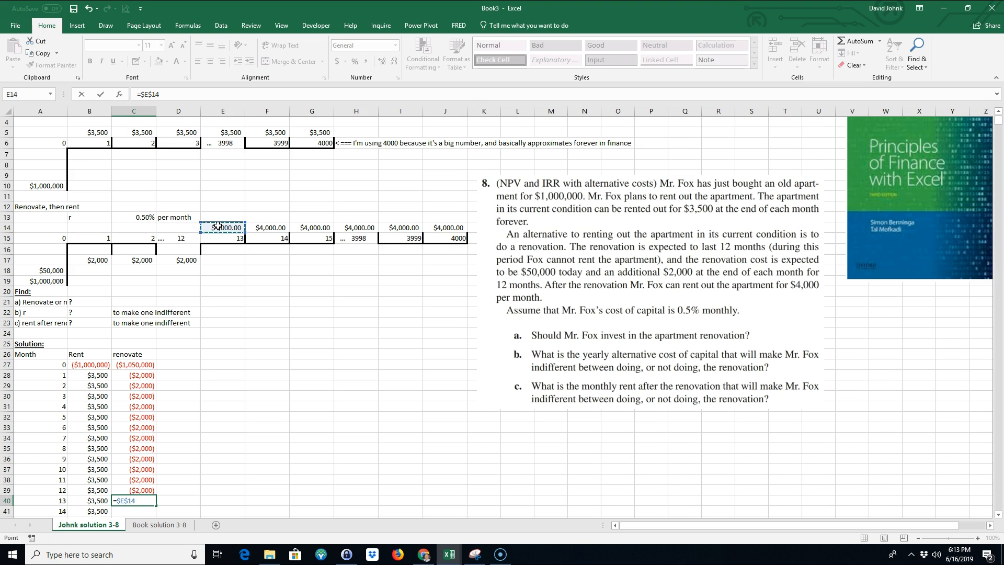
key("Return")
scroll(219, 230, "down", 1)
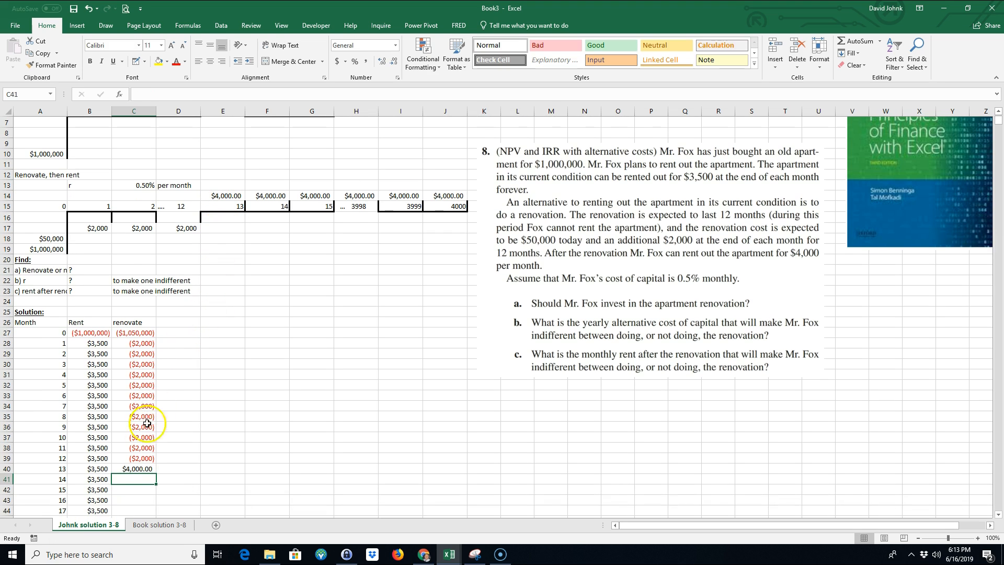
left_click(138, 469)
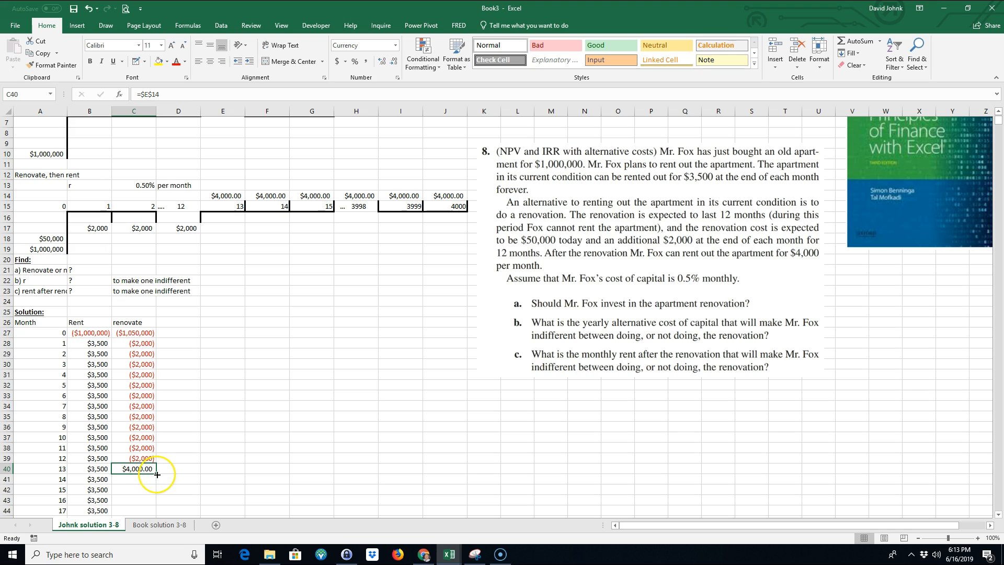
double_click(157, 475)
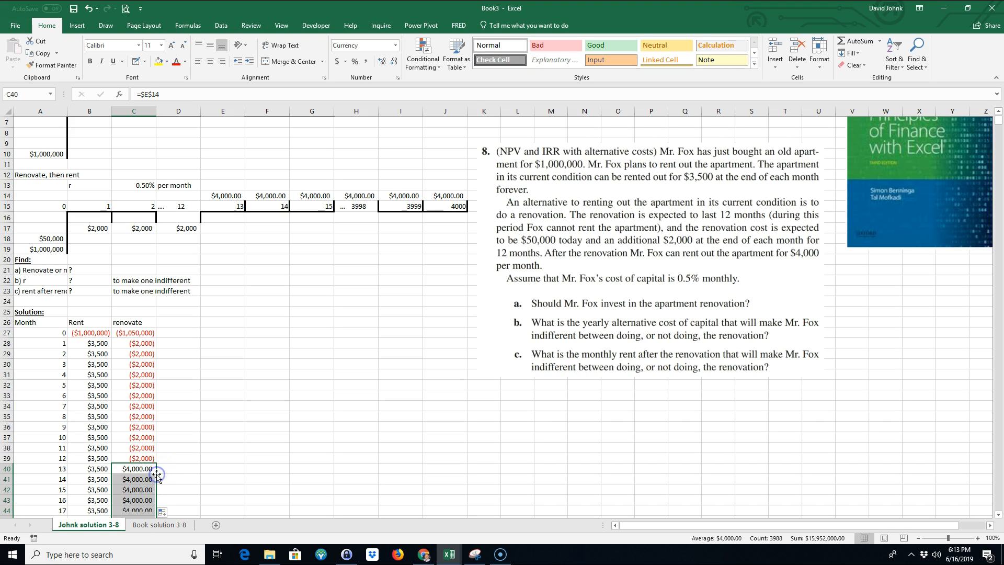
left_click(106, 377)
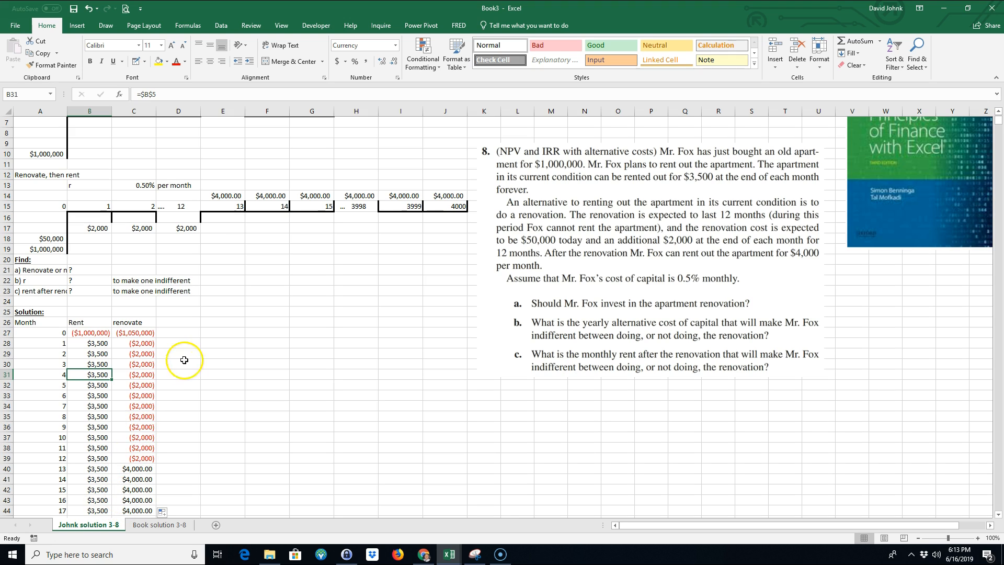
- Set up the part a answer block with a) in E26, Rent in E27 and the header NPV in F26
left_click(221, 322)
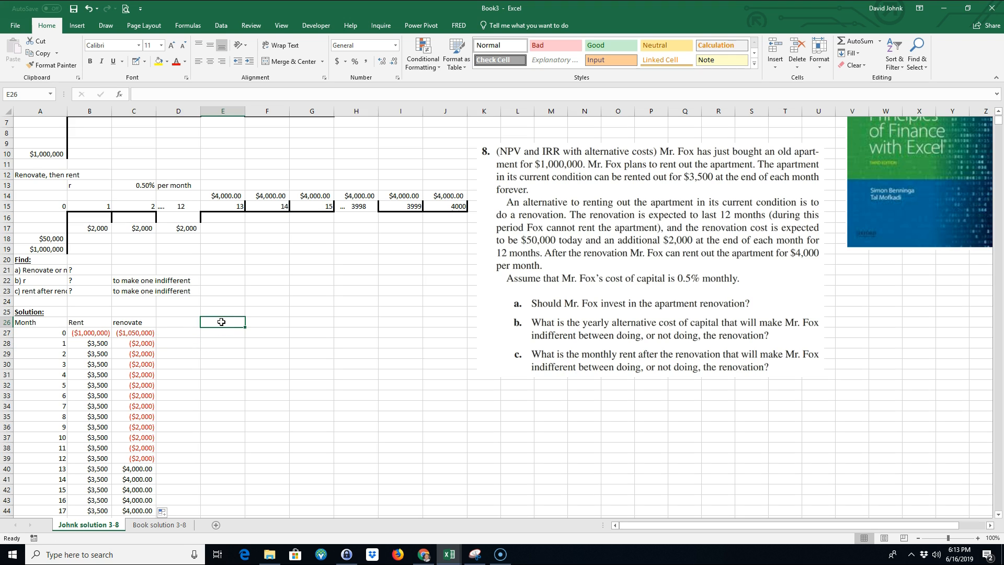
type("a")
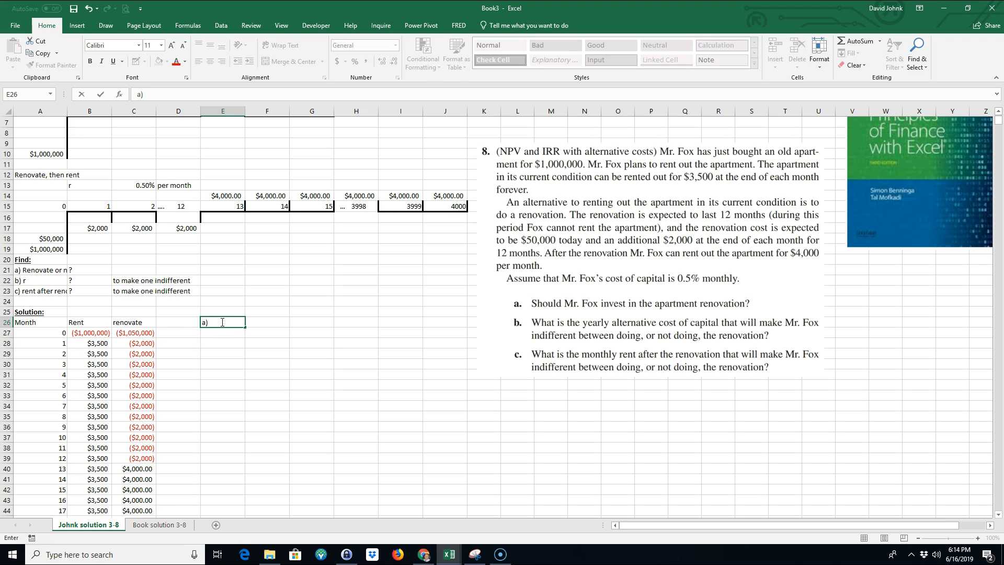
key("Return")
type("R")
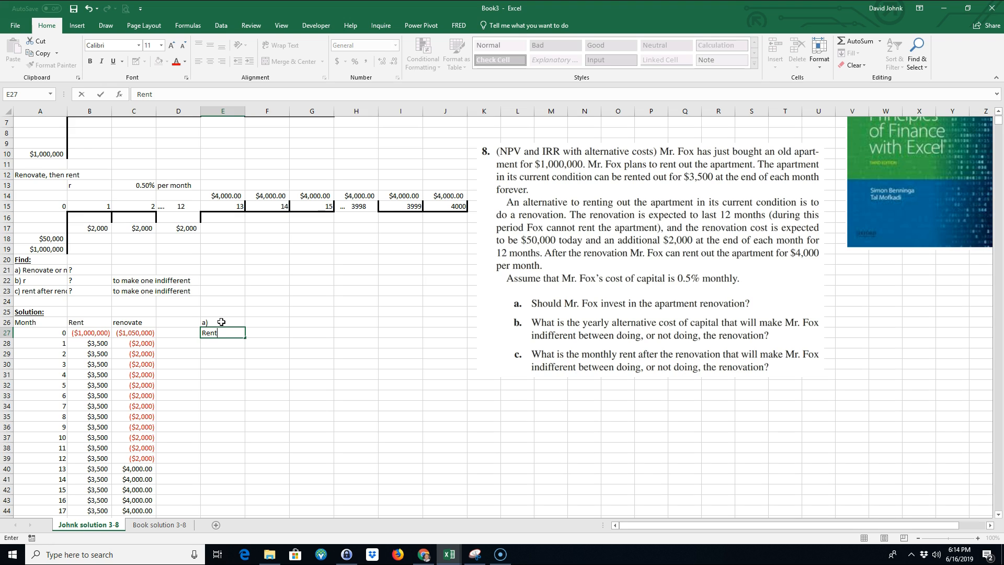
type("ent")
key("Tab")
key("Up")
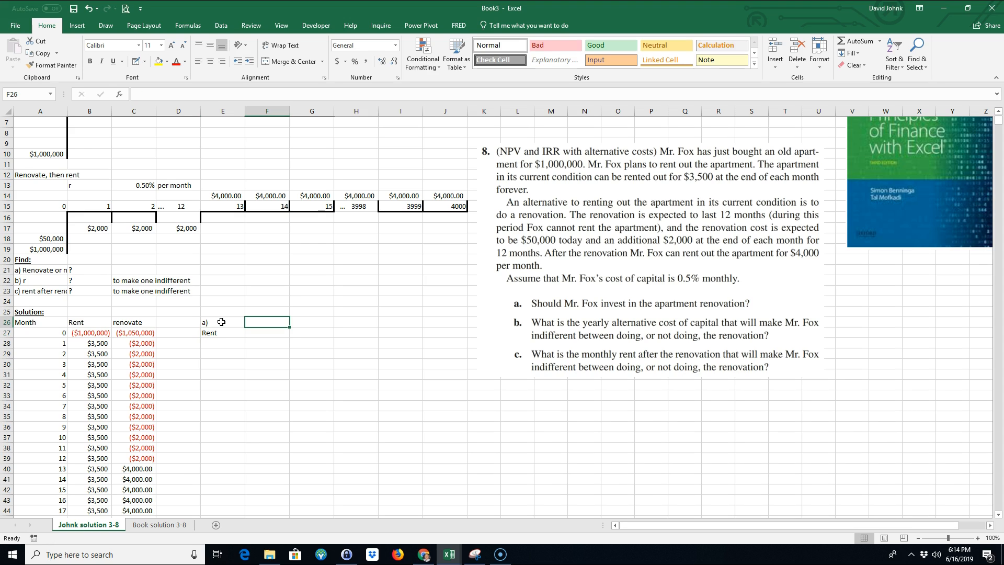
type("NPV")
key("Return")
- Calculate the net present value of renting as-is in F27 with =NPV(C3,B28:B4027)+B27
type("=")
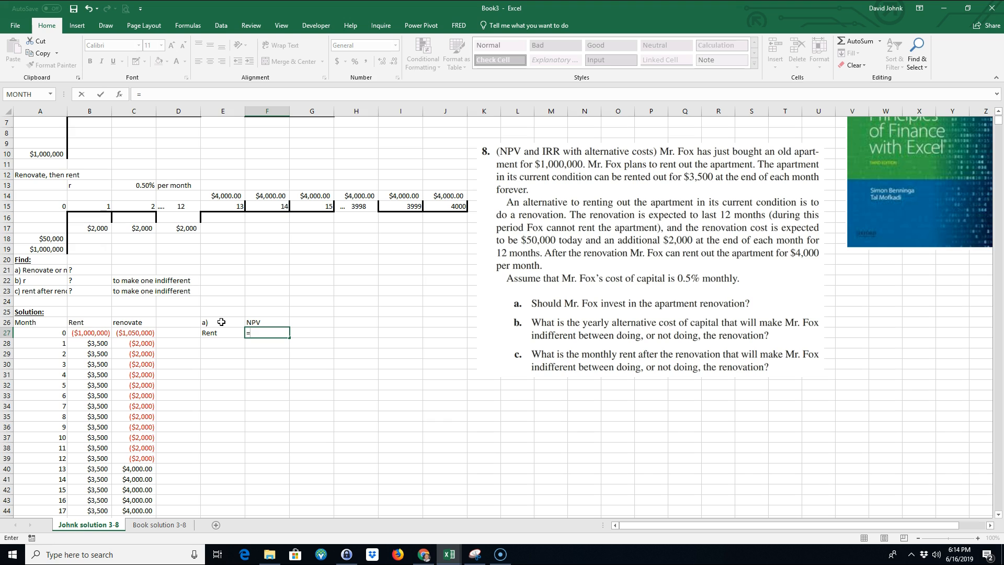
type("NPV(")
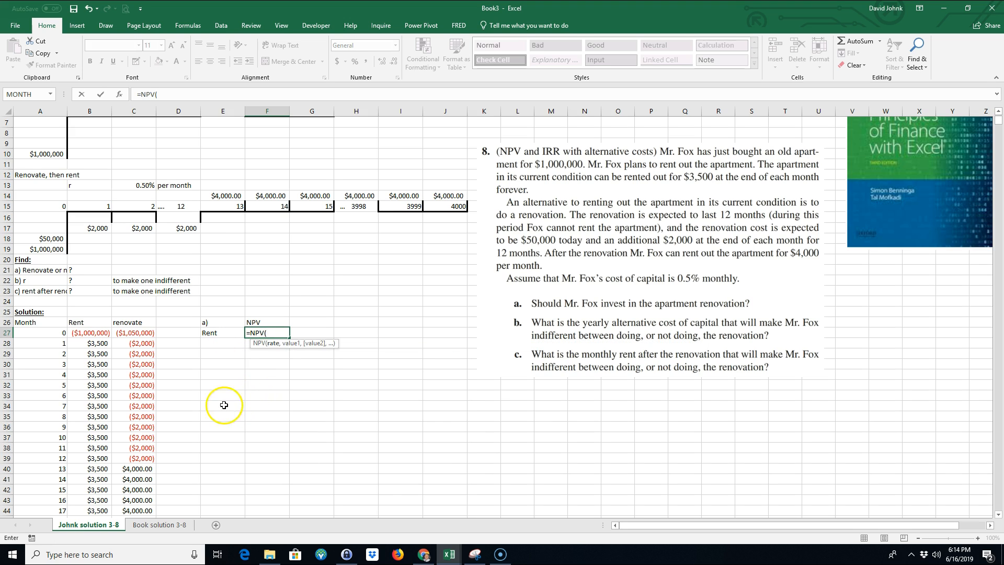
scroll(246, 377, "up", 1)
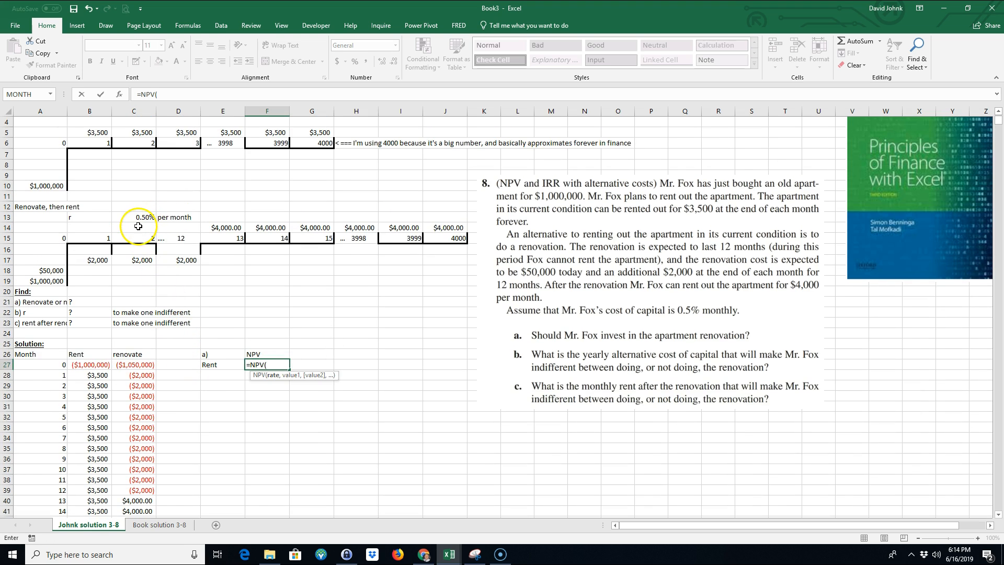
scroll(139, 204, "up", 1)
left_click(143, 142)
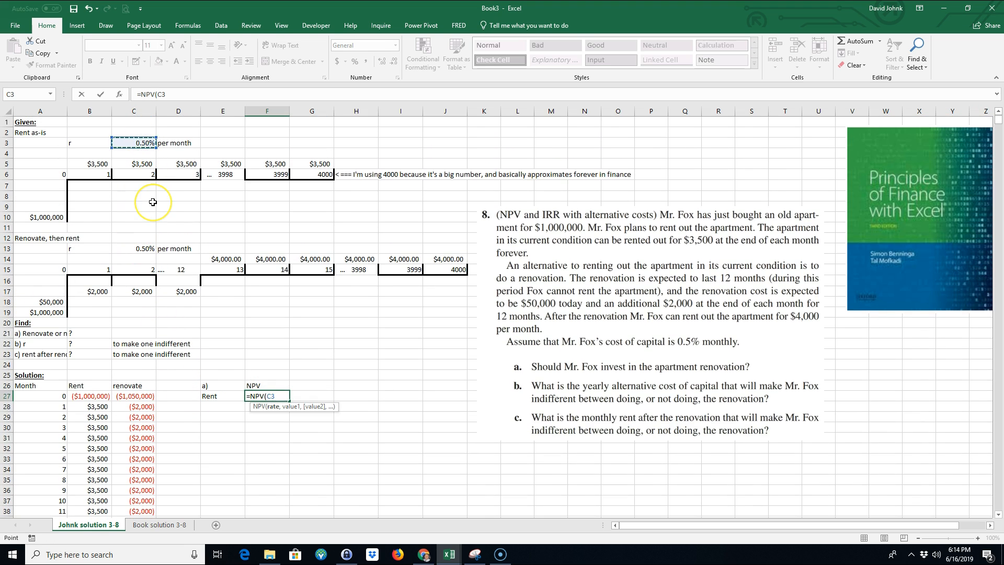
type(",")
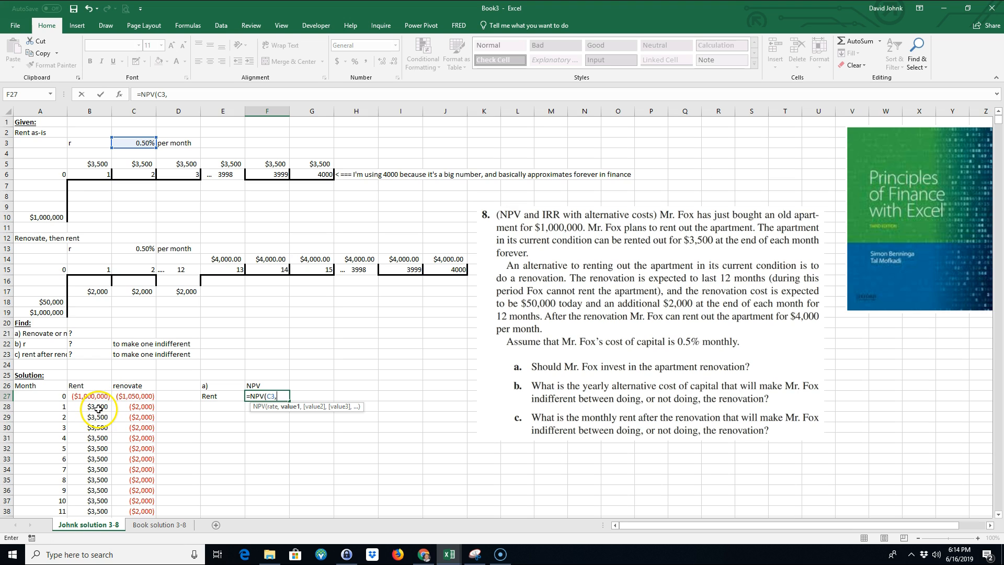
left_click_drag(98, 407, 95, 443)
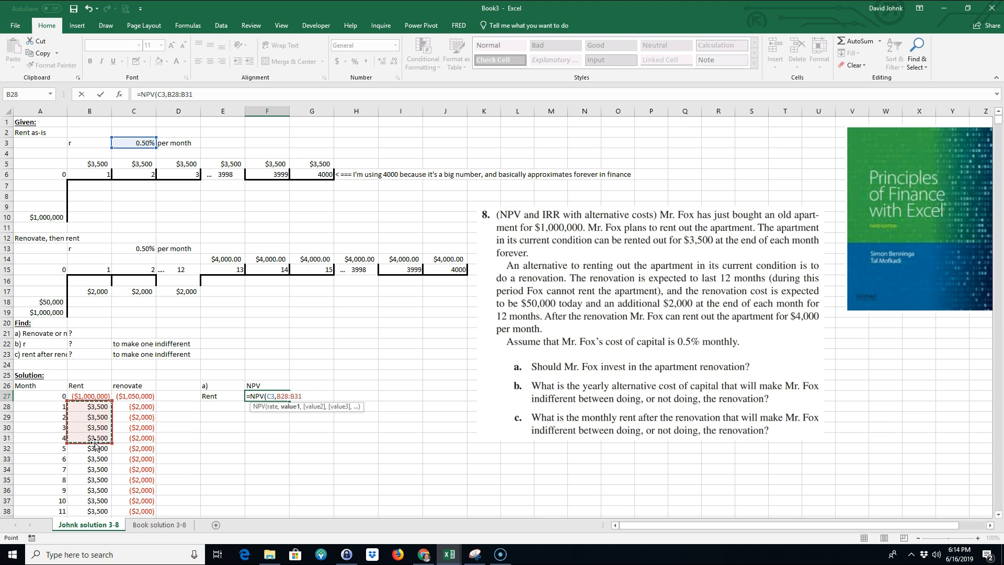
key("End")
key("shift+Down")
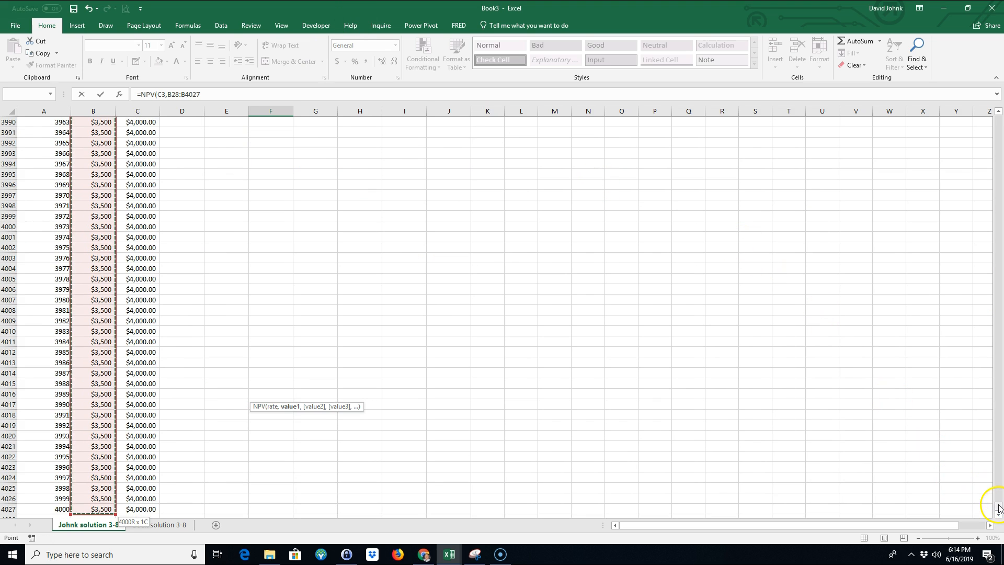
left_click_drag(998, 507, 983, 113)
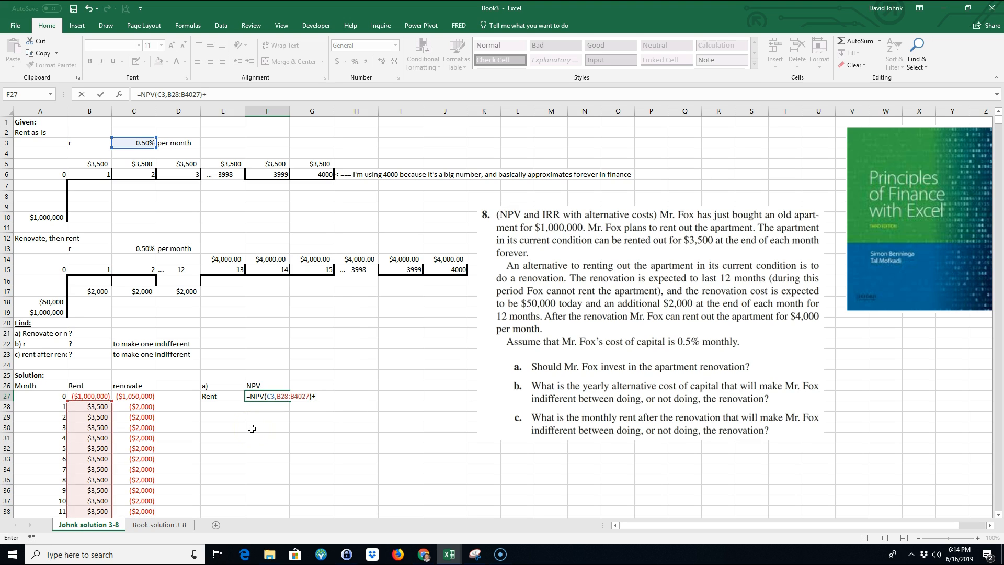
left_click(91, 396)
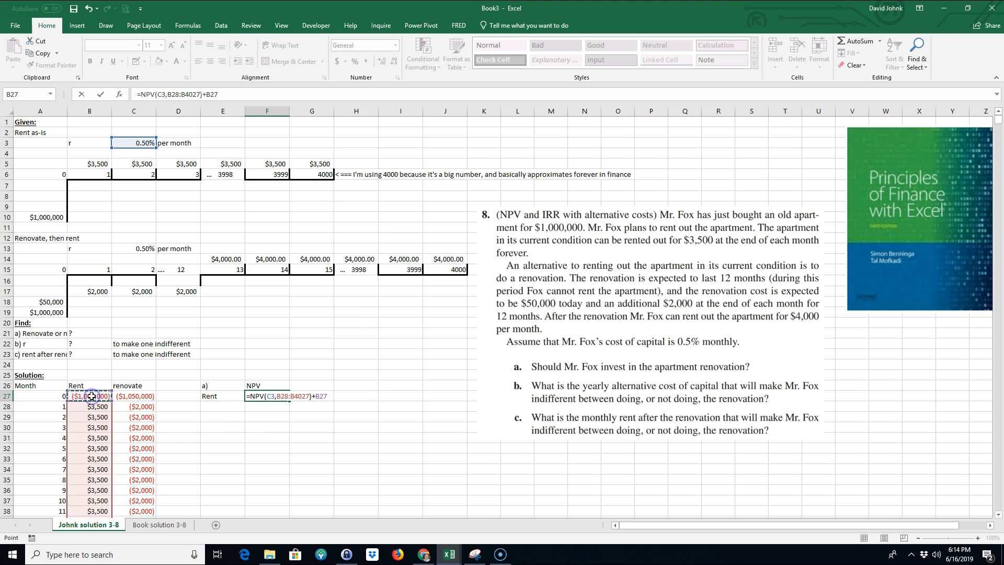
key("Return")
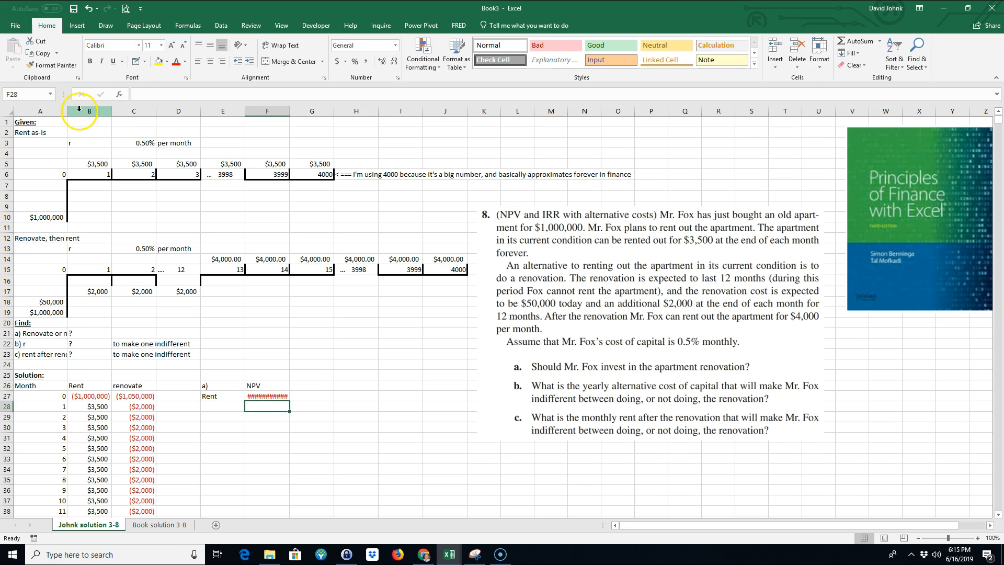
- Widen column A to show its full labels, autofit column F to the NPV result, and select F27
left_click_drag(68, 111, 92, 113)
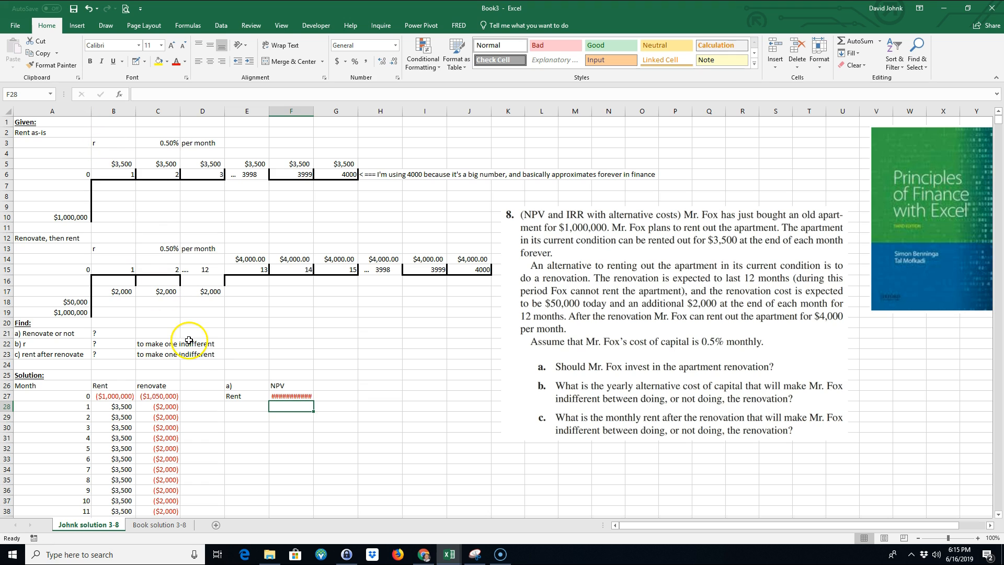
double_click(313, 111)
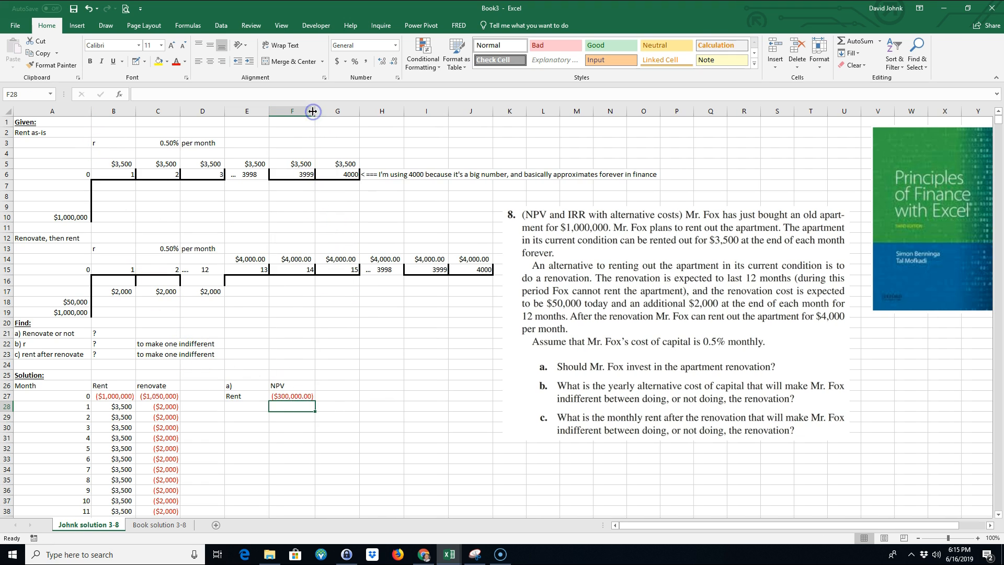
left_click(291, 396)
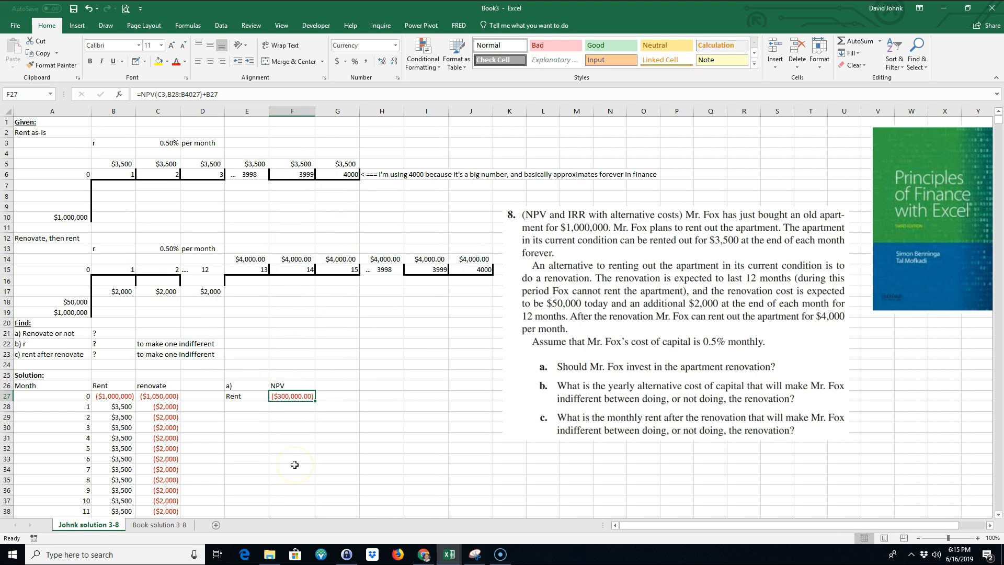
- Remove the +B27 month 0 purchase cost from the rent NPV formula in F27, leaving =NPV(C3,B28:B4027)
left_click(122, 396)
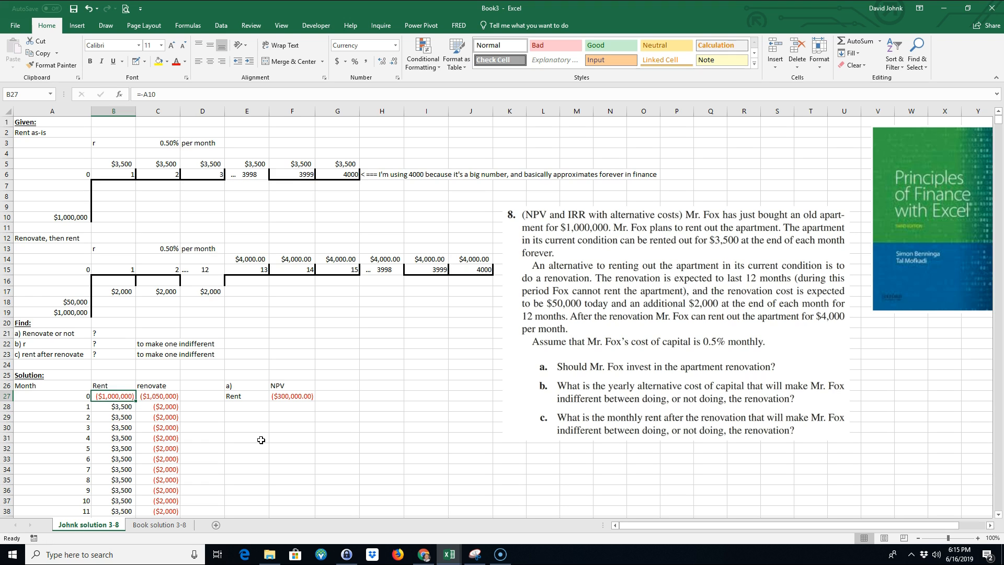
left_click(67, 216)
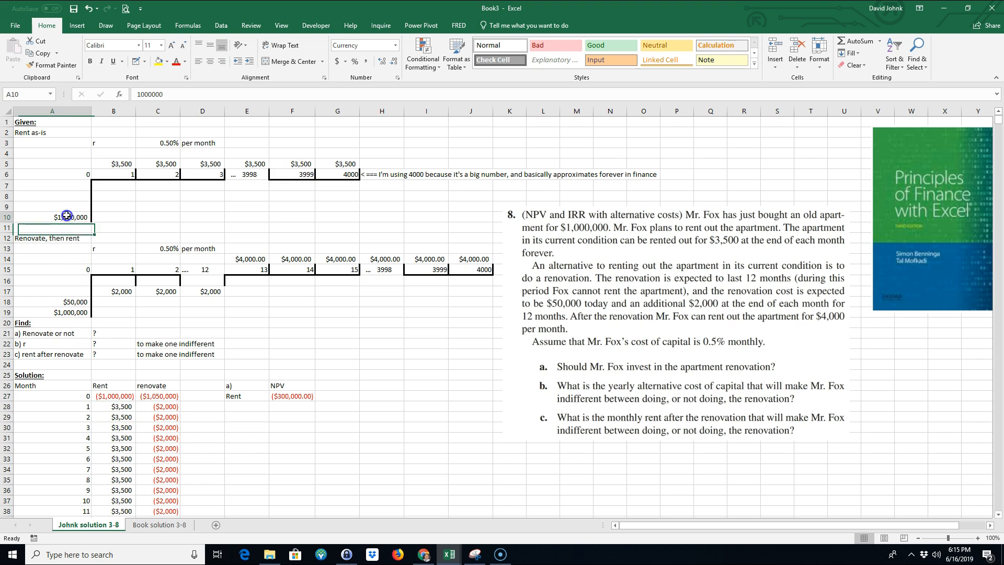
left_click(71, 313)
left_click(72, 216)
left_click(67, 313)
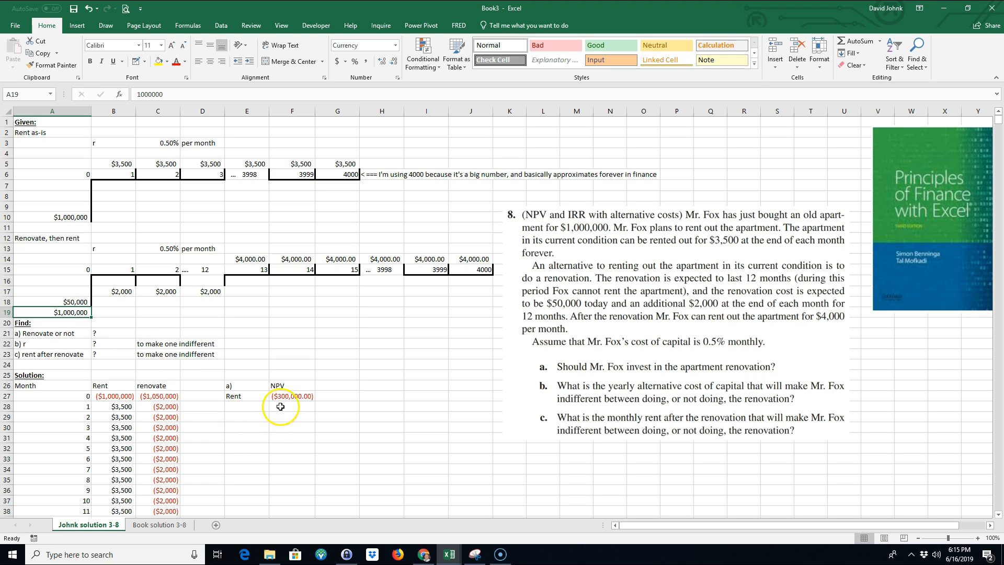
double_click(294, 396)
left_click(335, 396)
left_click_drag(343, 396, 352, 396)
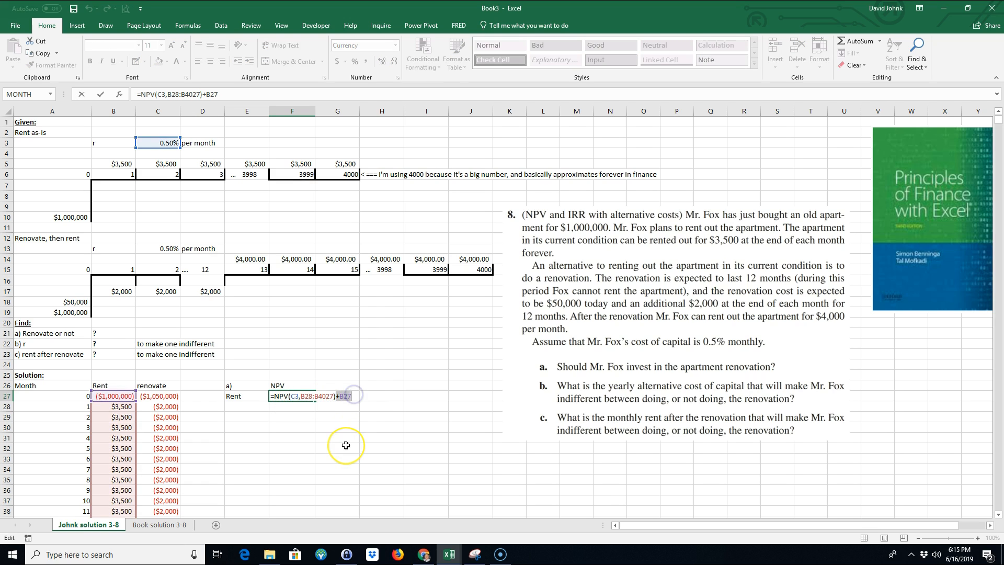
key("BackSpace")
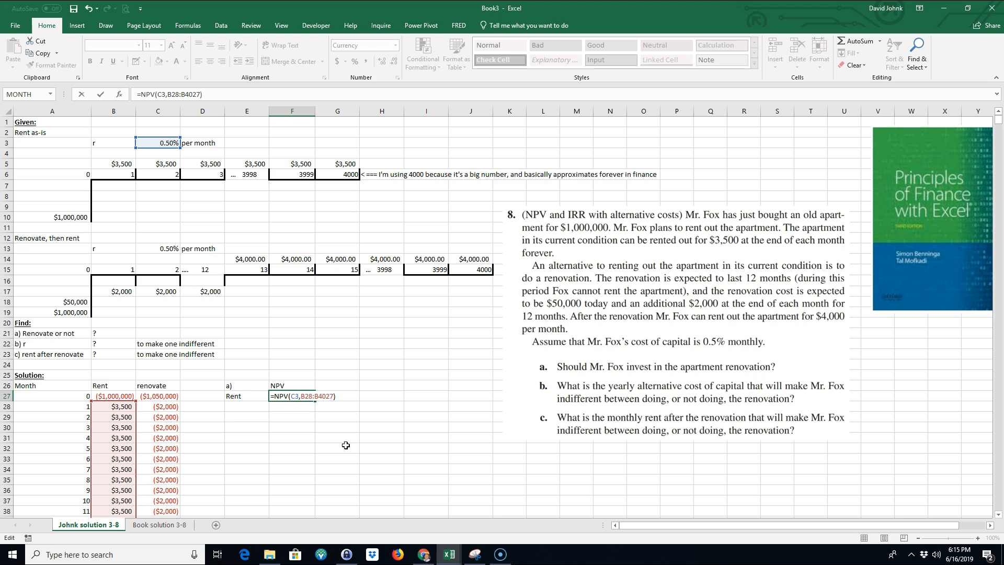
key("Return")
left_click(291, 396)
left_click(116, 396)
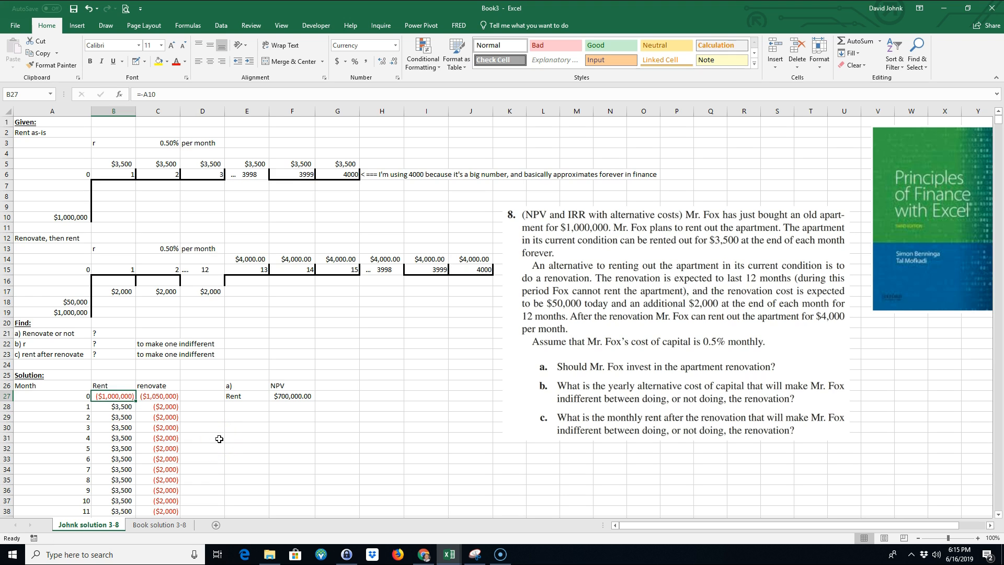
left_click_drag(116, 407, 112, 443)
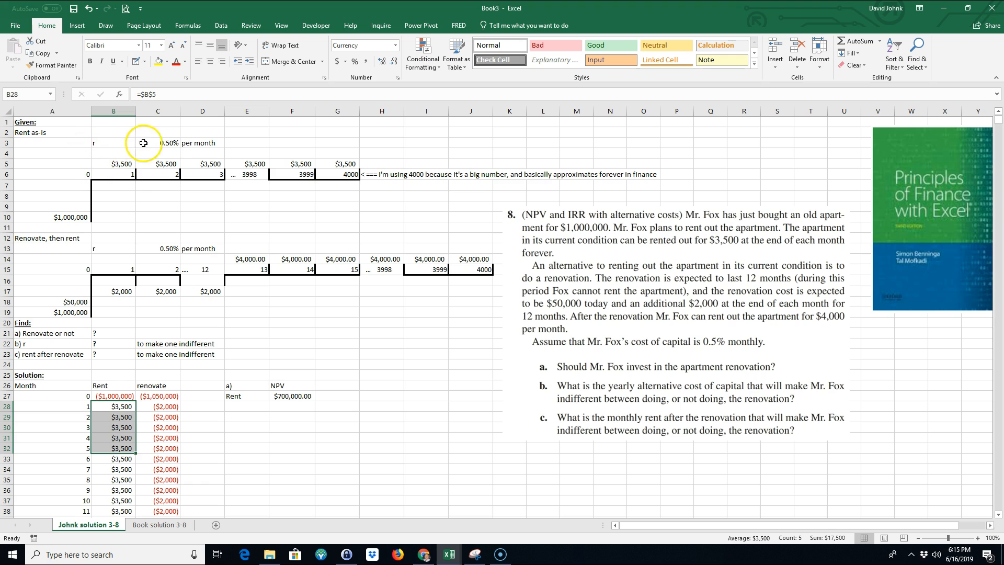
left_click(166, 143)
left_click(302, 459)
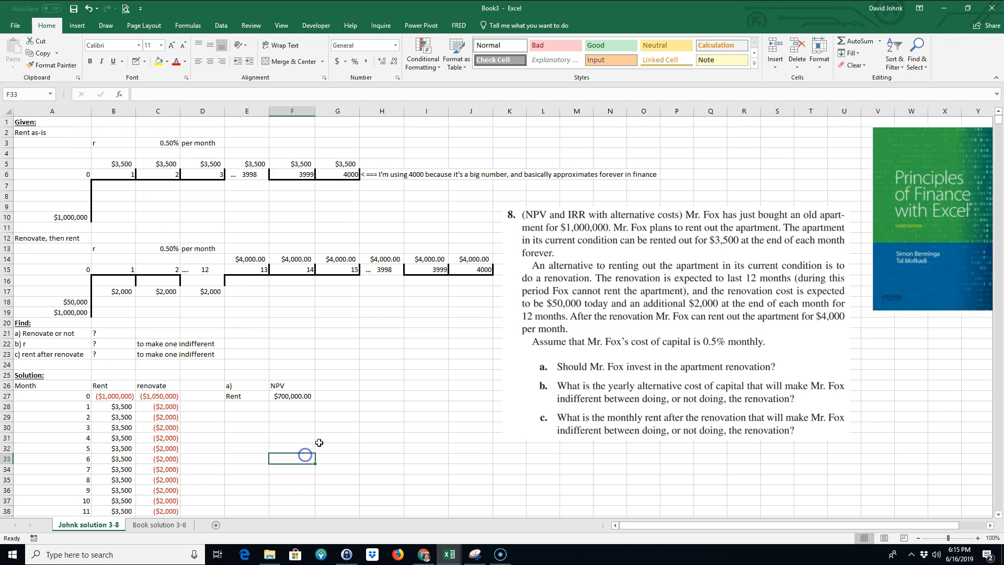
- Show the rent NPV formula as text in G27 using FORMULATEXT on F27
left_click(326, 397)
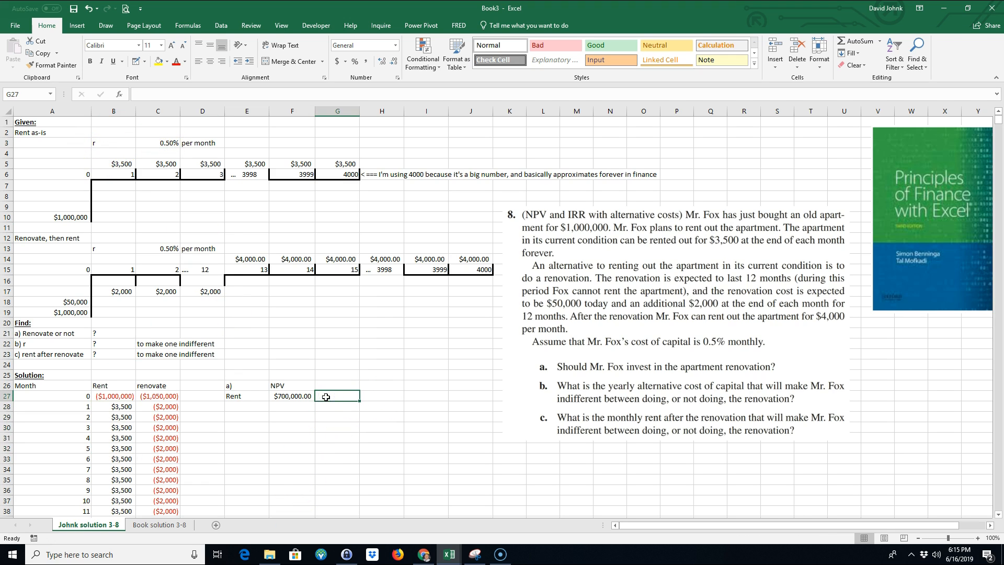
type("=form")
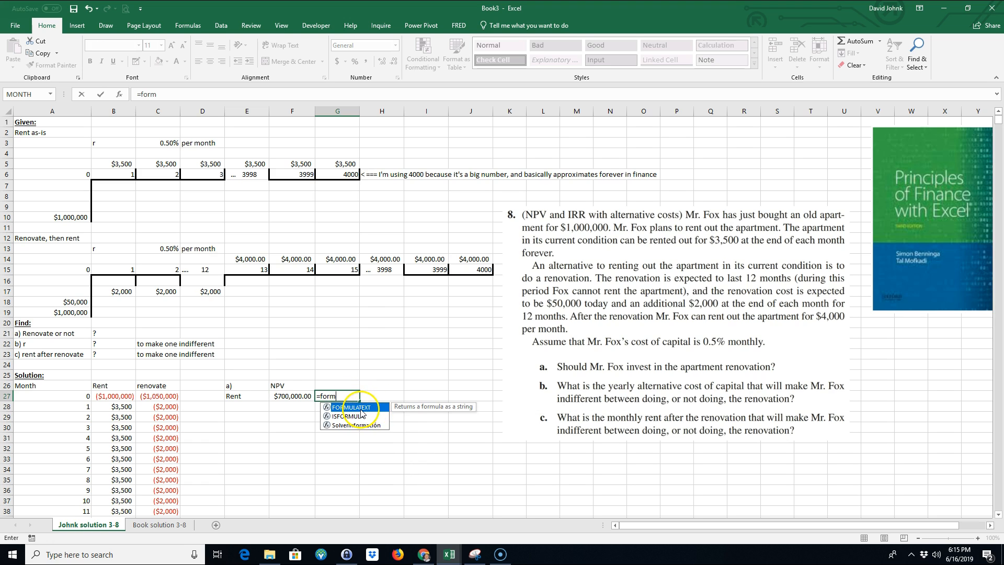
key("Tab")
left_click(310, 396)
key("Return")
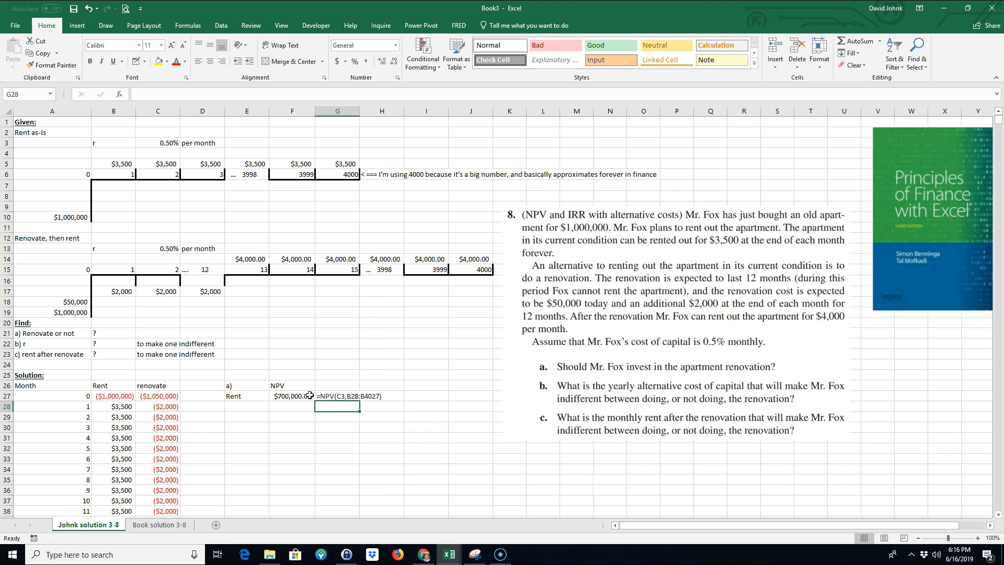
- Add a perpetuity check beside the rent NPV, with the label check in I27 and =B28/C3 in J27
left_click(418, 397)
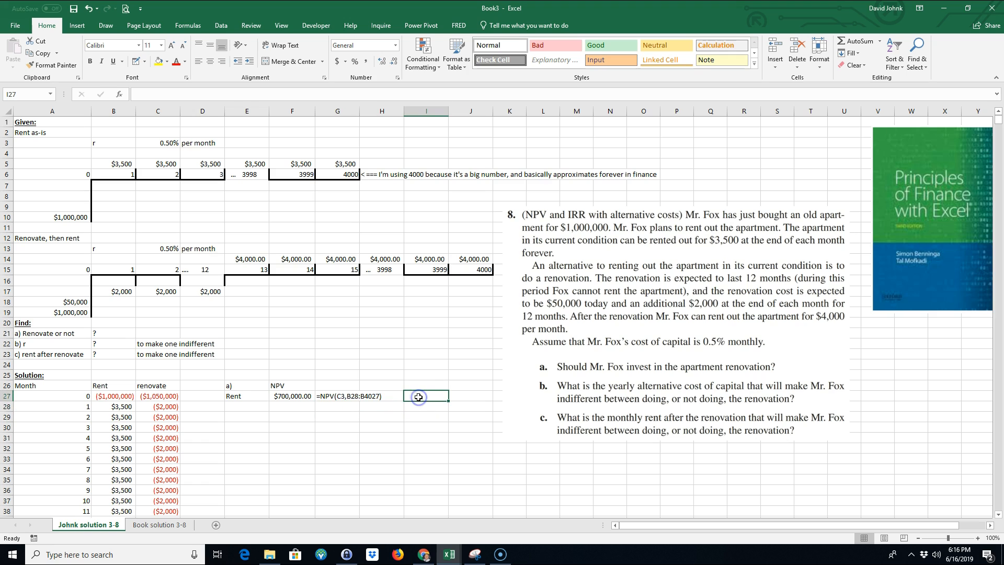
type("check")
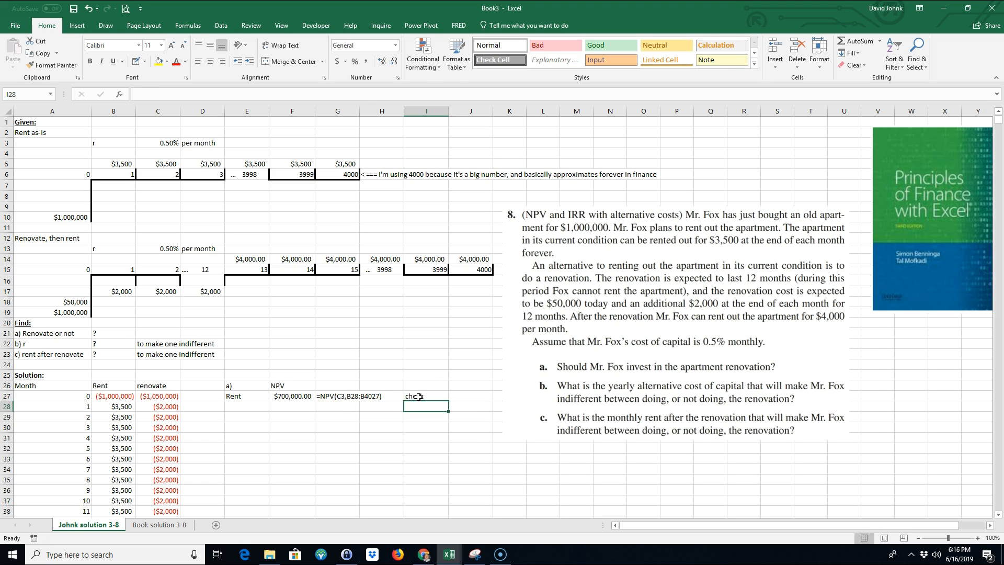
left_click(457, 396)
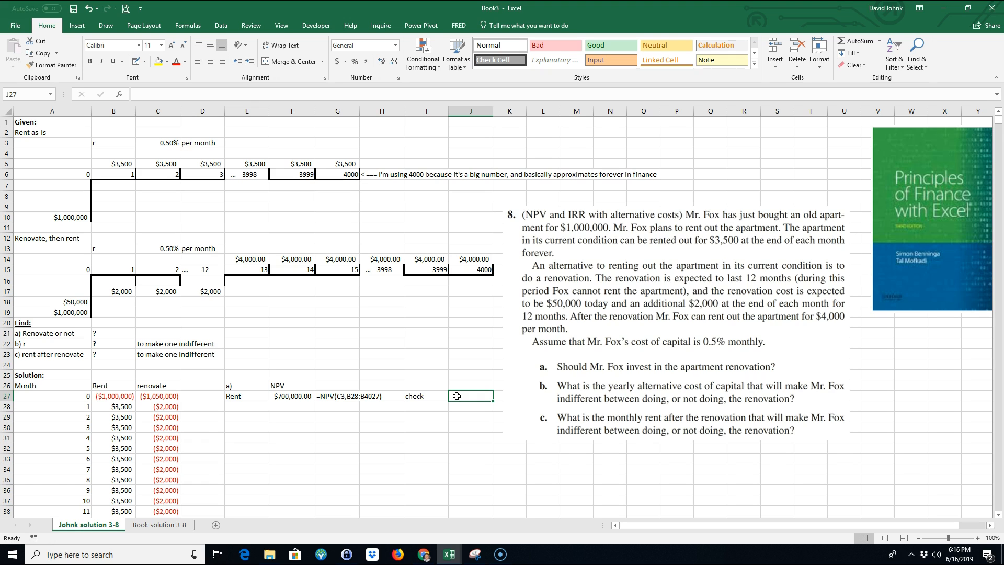
type("=")
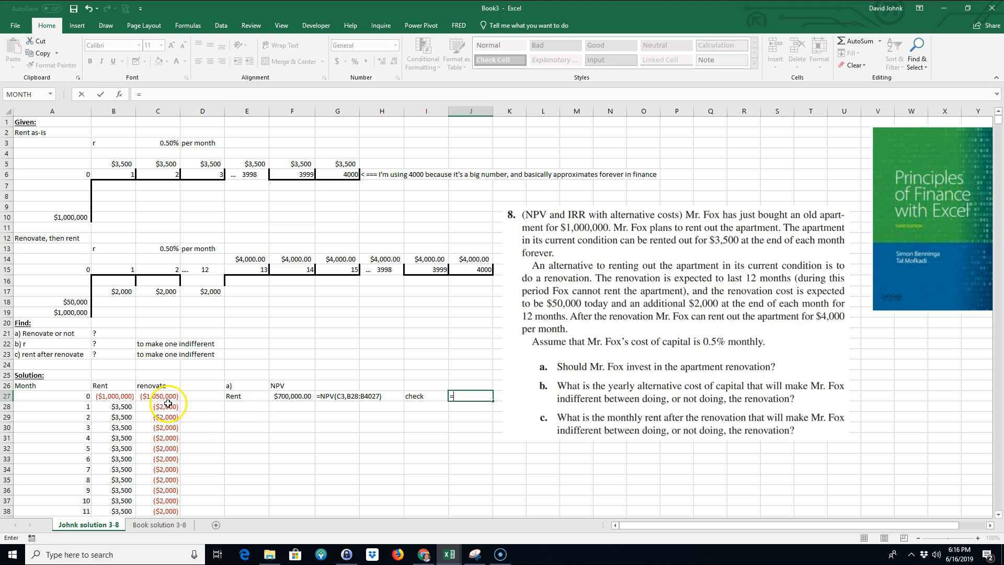
left_click(109, 407)
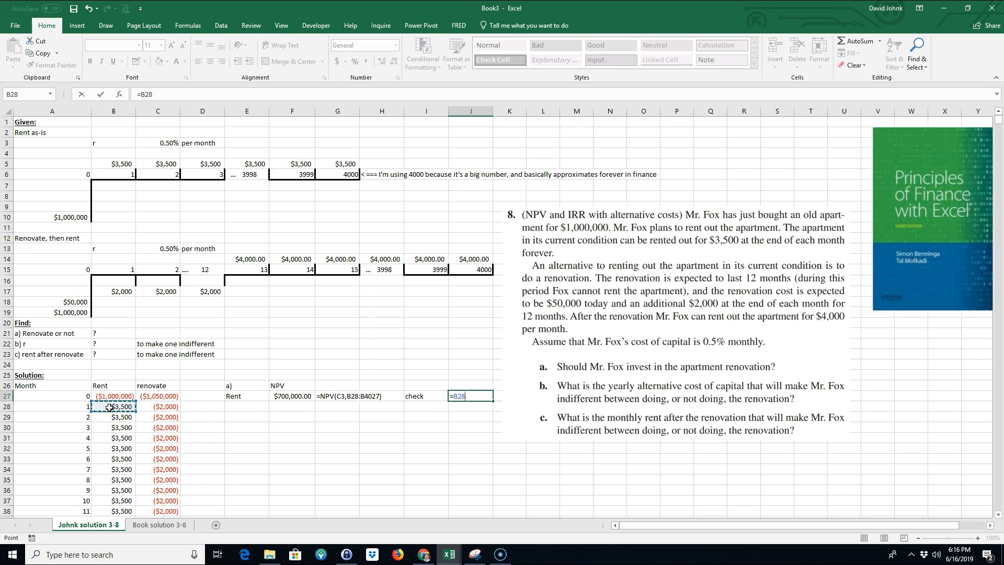
type("/")
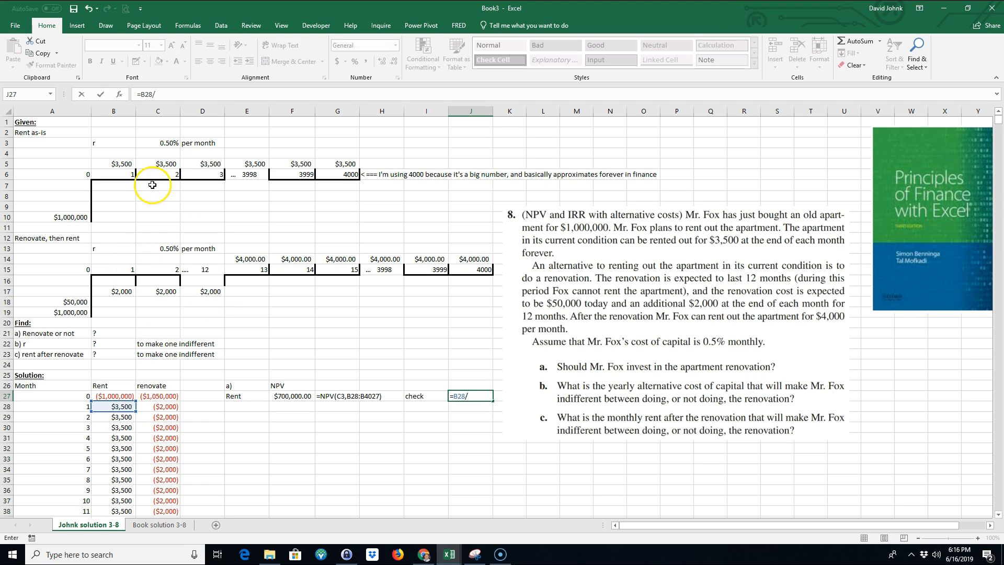
left_click(163, 142)
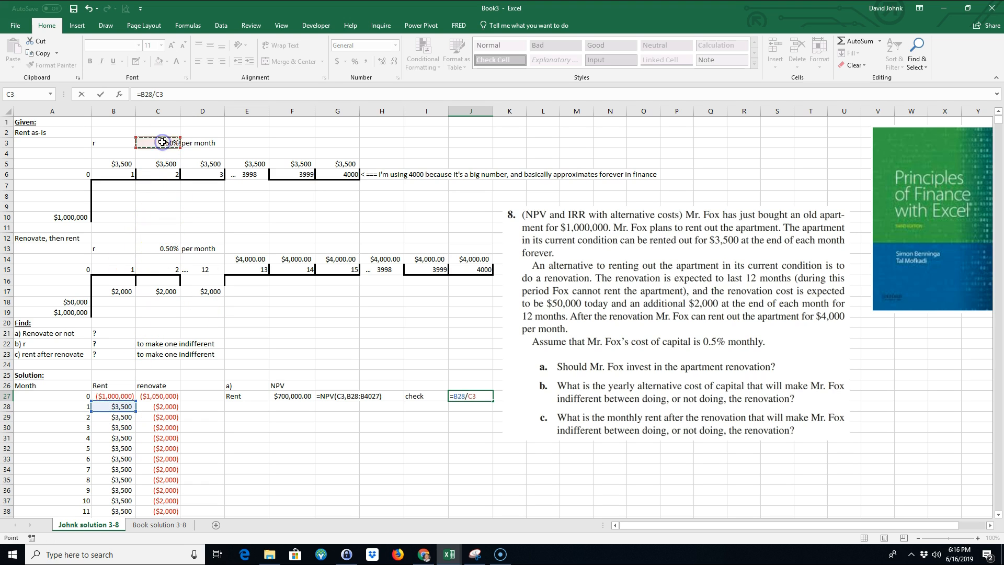
key("Return")
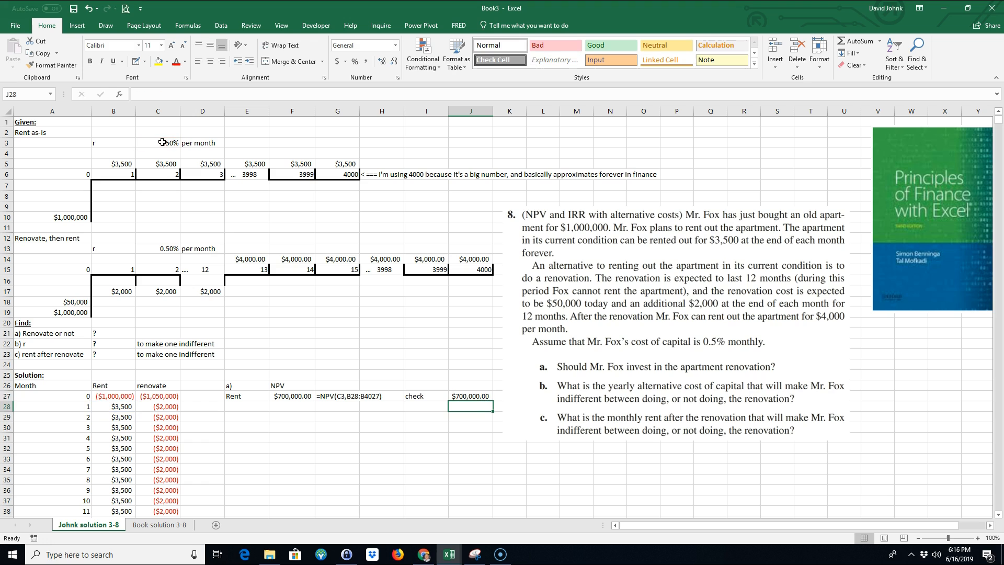
- Compare the rent NPV in F27 with the check value using extra decimal places, and narrow column F
left_click(463, 397)
left_click(285, 396)
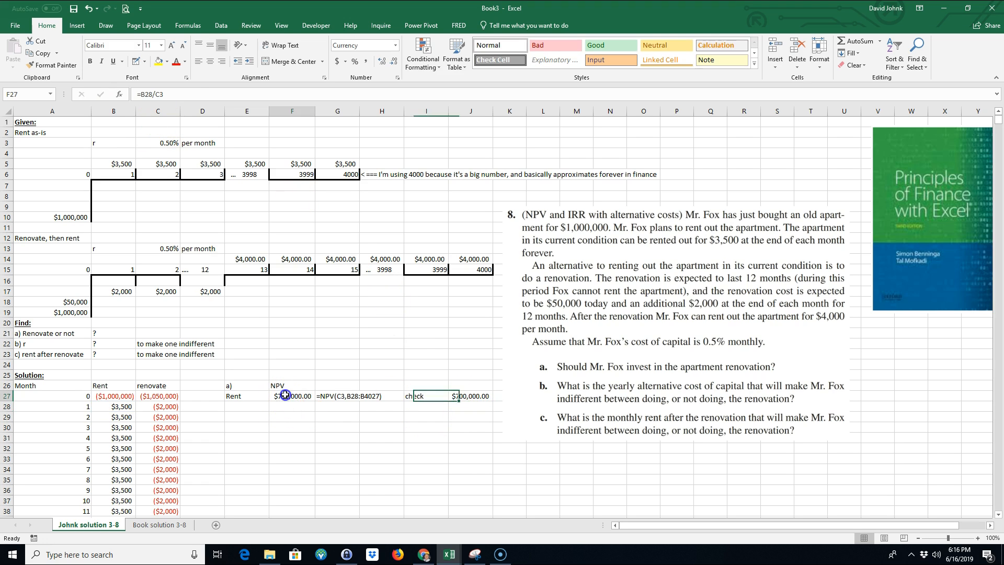
left_click(382, 62)
left_click(381, 62)
left_click(381, 61)
left_click(382, 62)
left_click(382, 61)
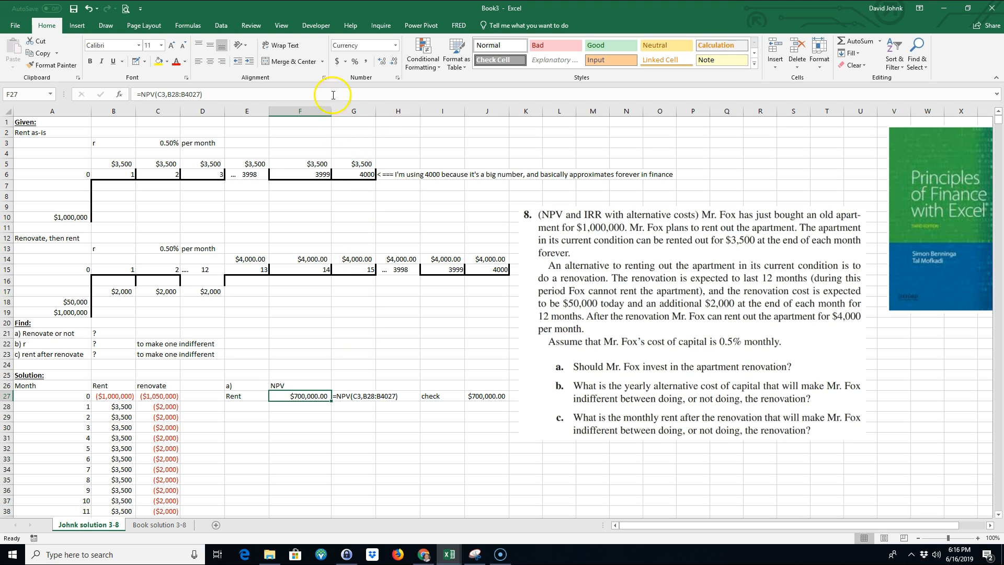
left_click_drag(332, 109, 324, 109)
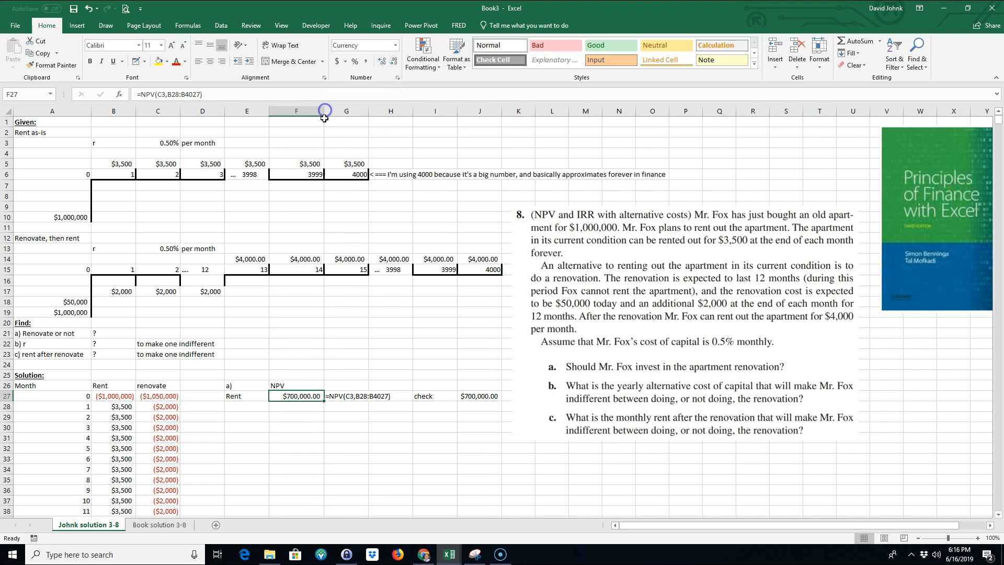
left_click(287, 469)
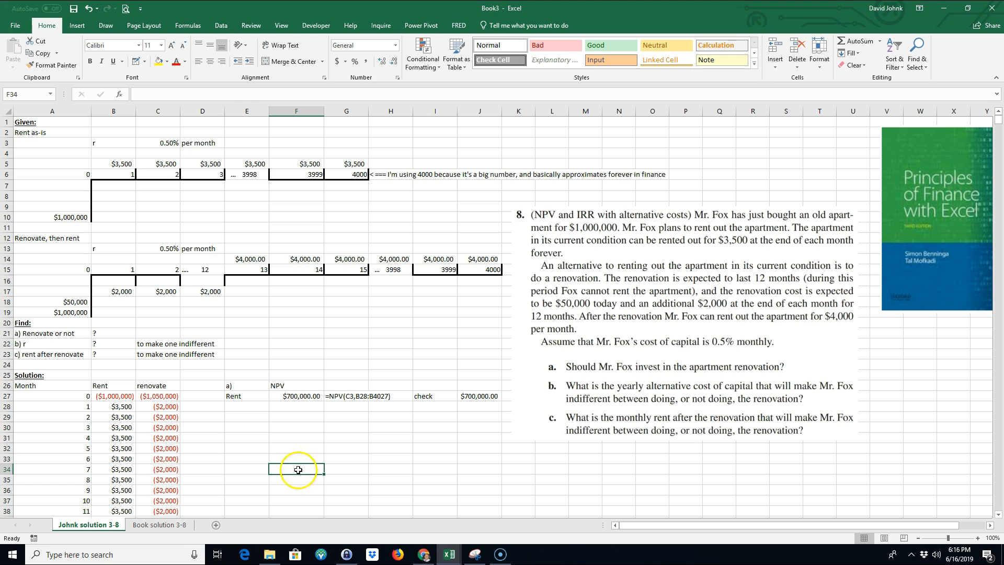
- Label the second NPV row renovate in E28
left_click(235, 408)
type("rent")
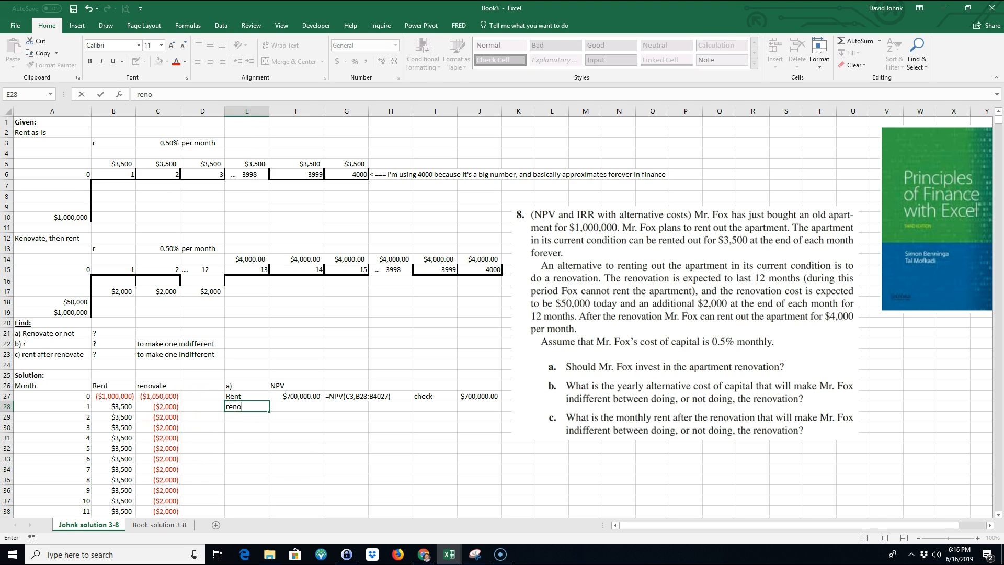
key("Tab")
- Calculate the net present value of the renovation option in F28 with =NPV(C13,C28:C4027)
type("=")
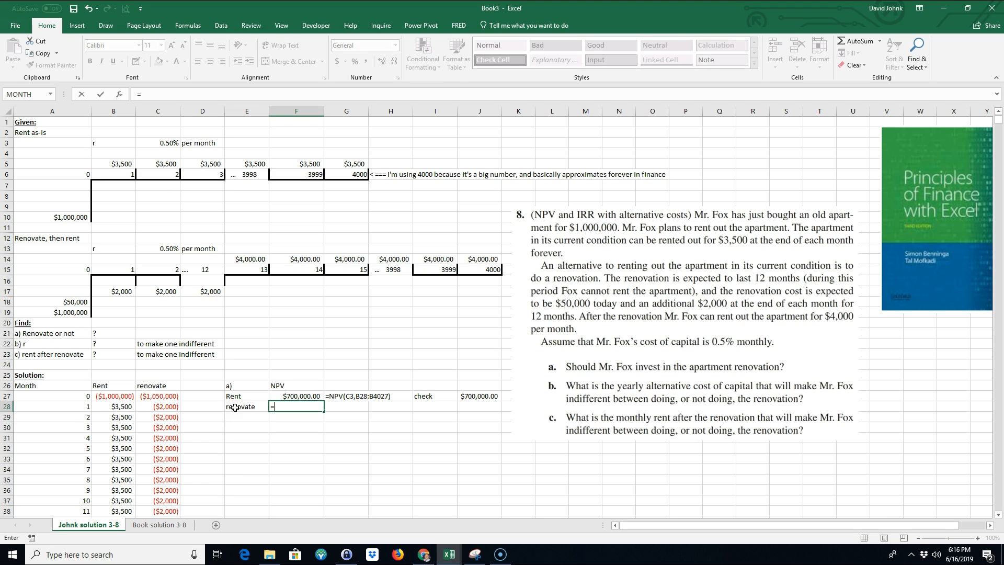
type("npv(")
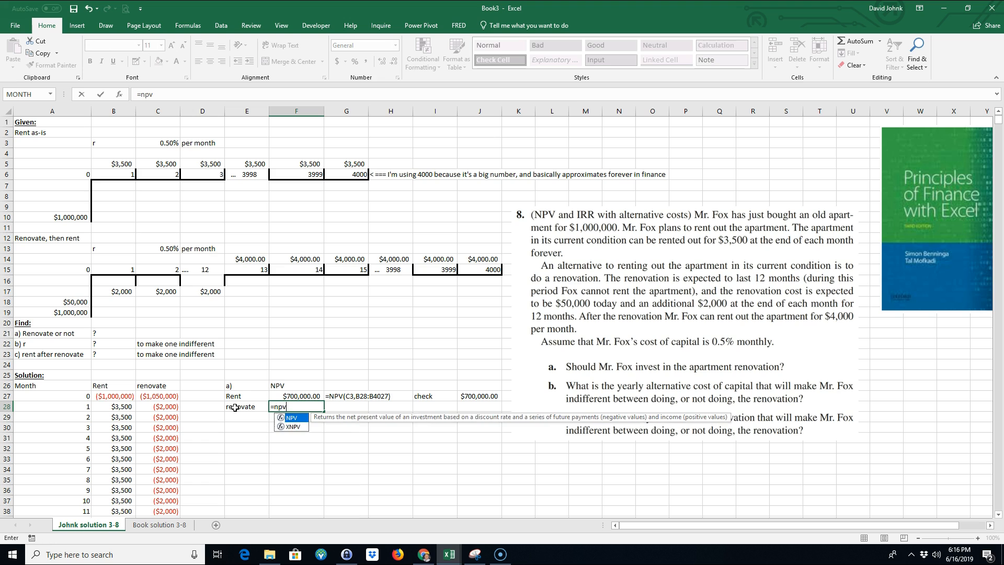
left_click(166, 248)
type(",")
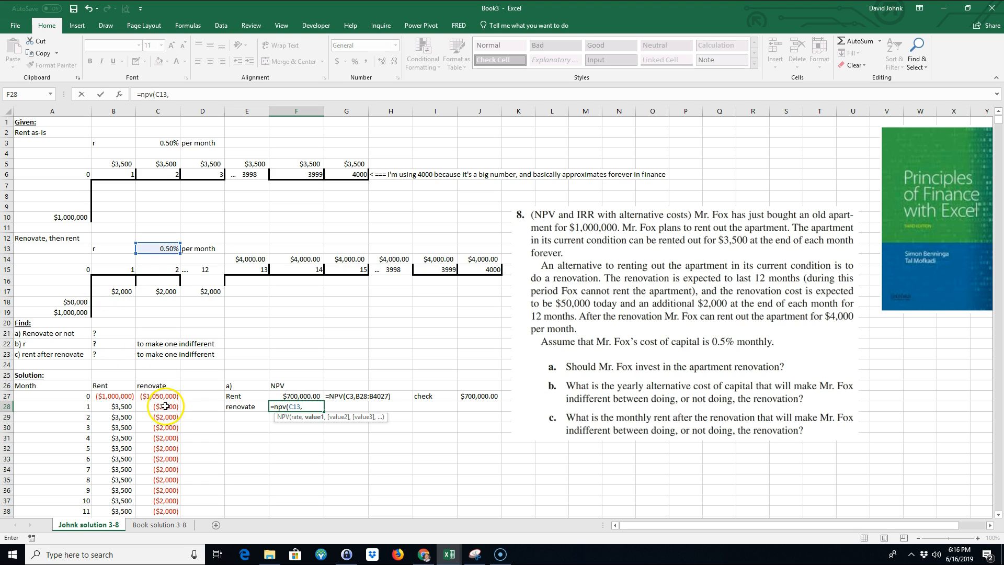
left_click_drag(157, 408, 161, 446)
key("End")
key("End")
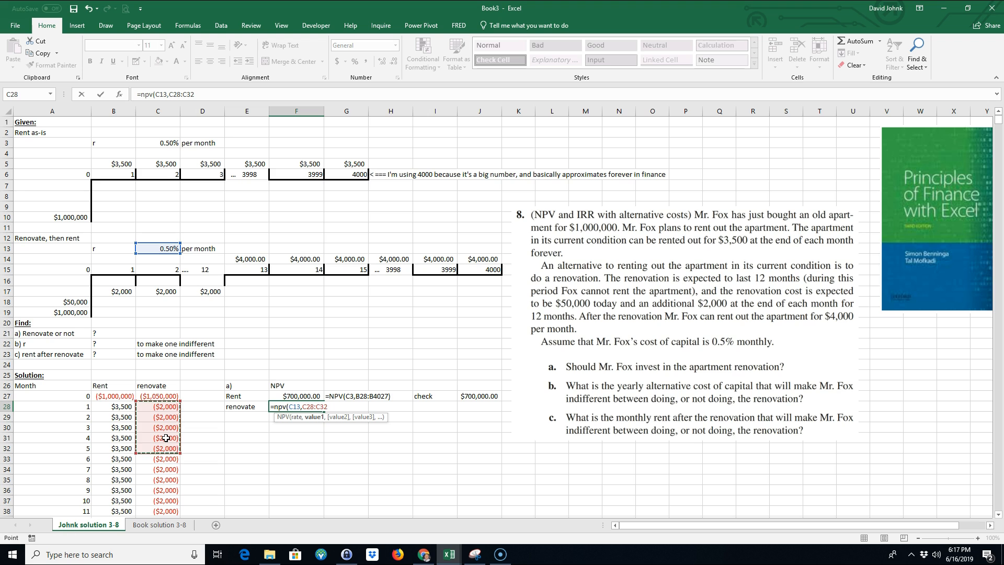
key("shift+Down")
key("shift+Down")
key("shift+Down")
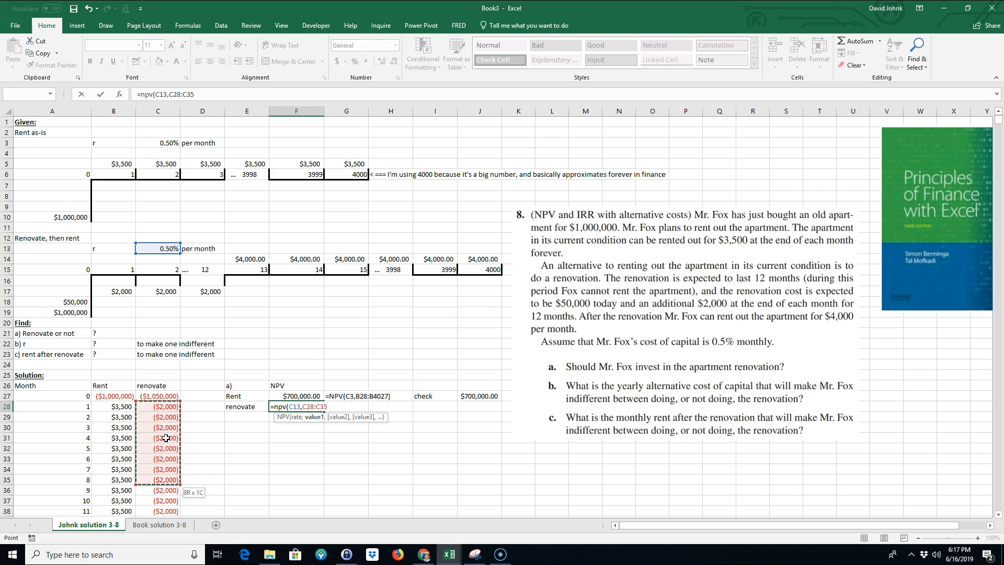
key("End")
key("shift+Down")
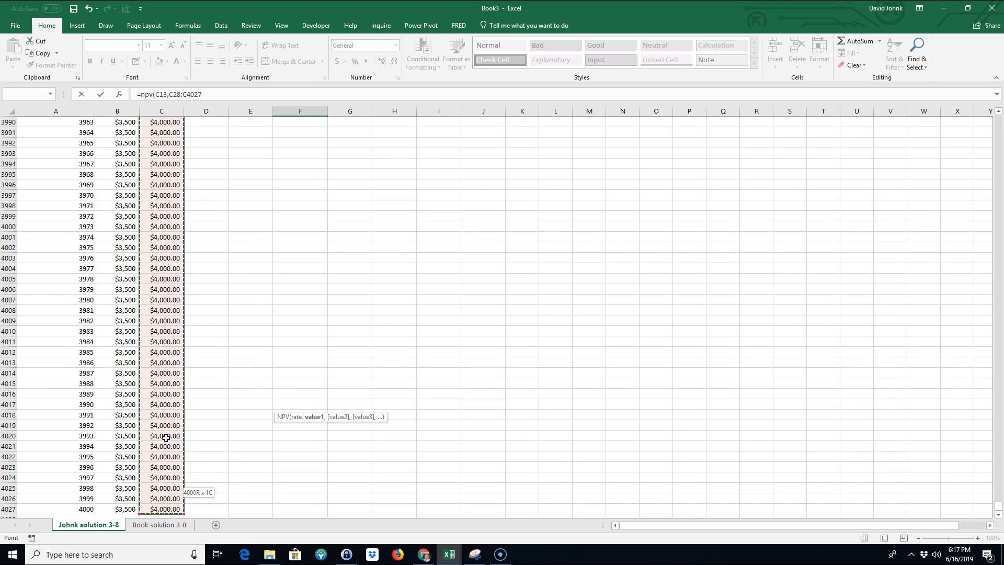
left_click_drag(998, 506, 998, 167)
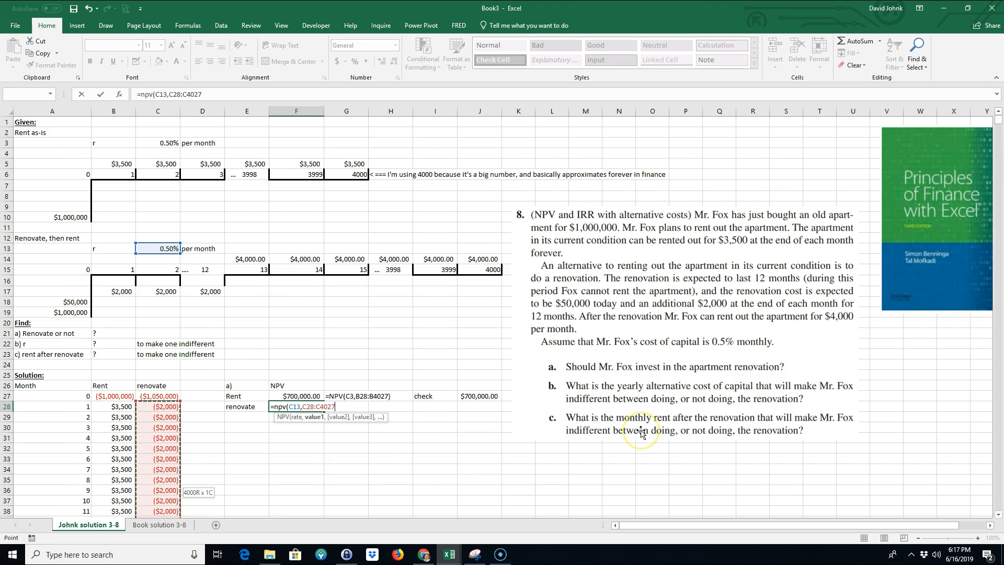
type(")")
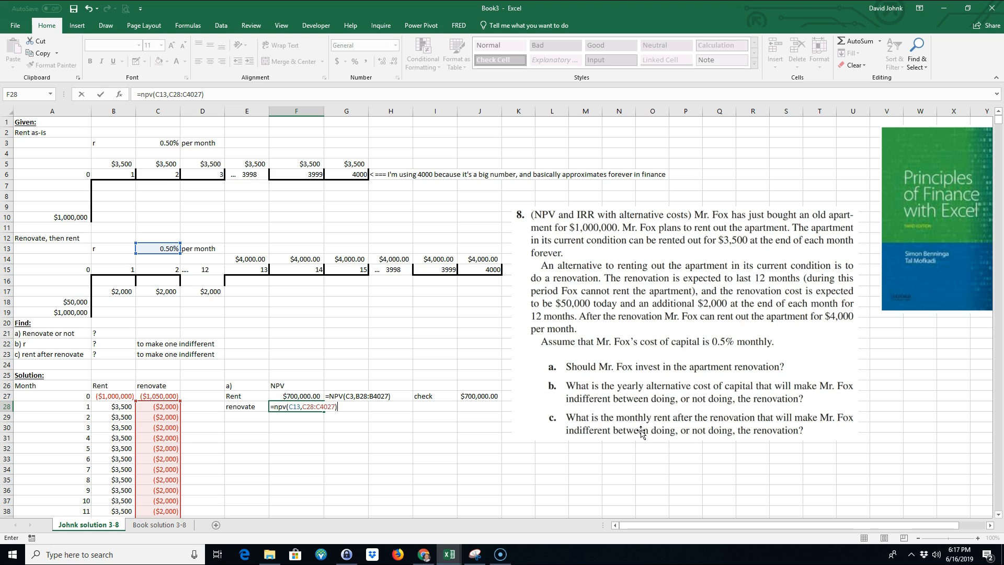
key("Return")
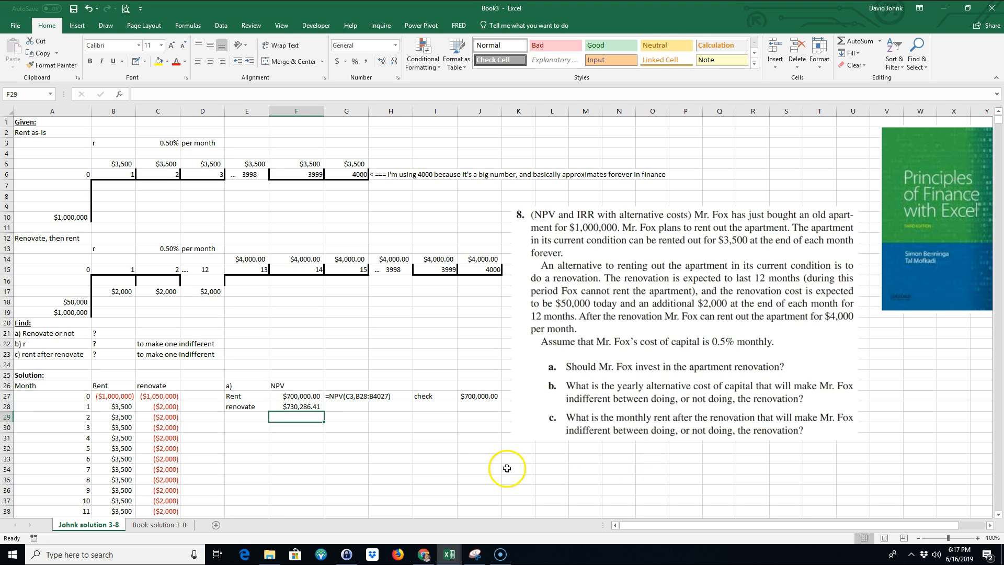
- Inspect the renovation NPV formula in F28 and the column C cash-flow range it references
double_click(296, 409)
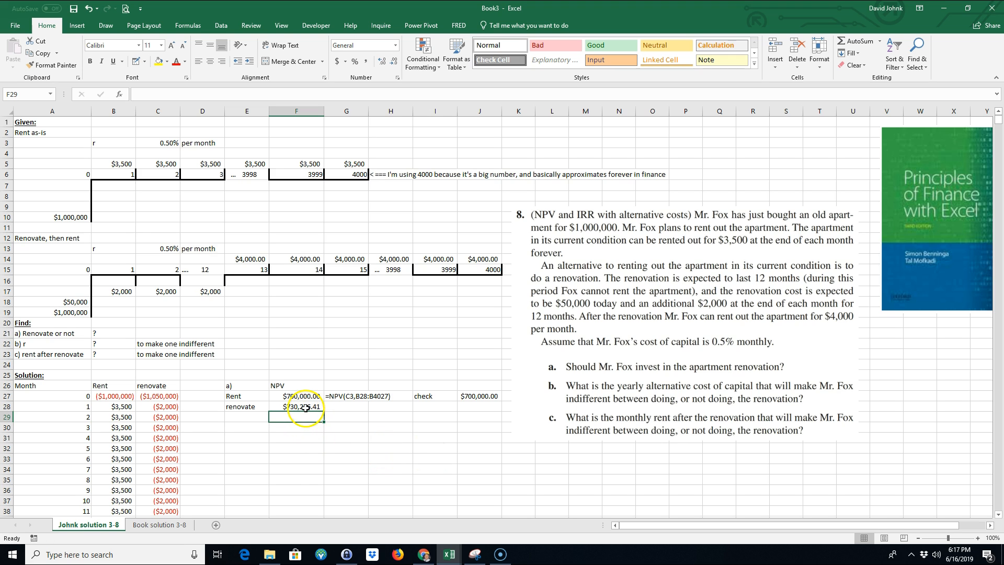
scroll(287, 464, "down", 2)
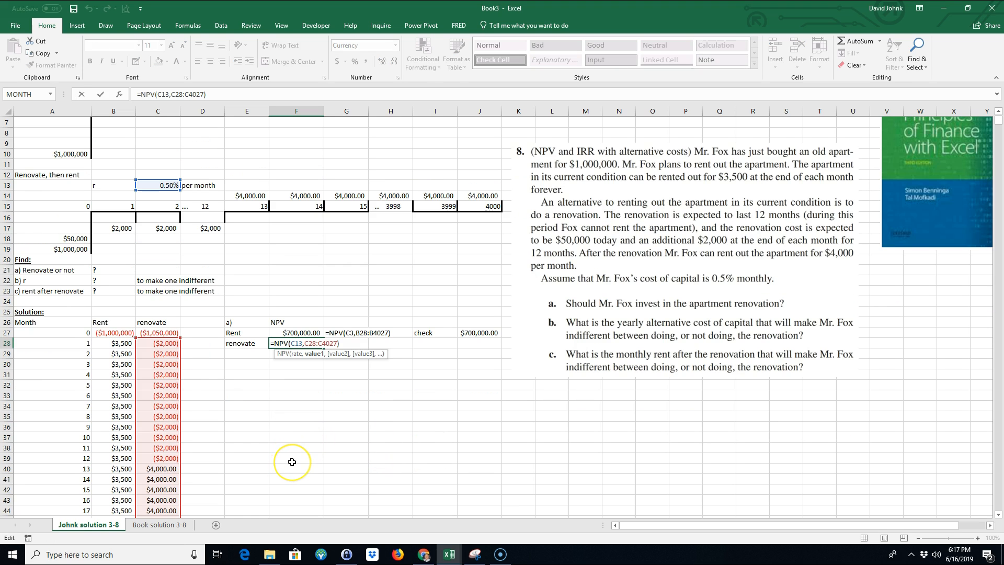
scroll(292, 462, "up", 2)
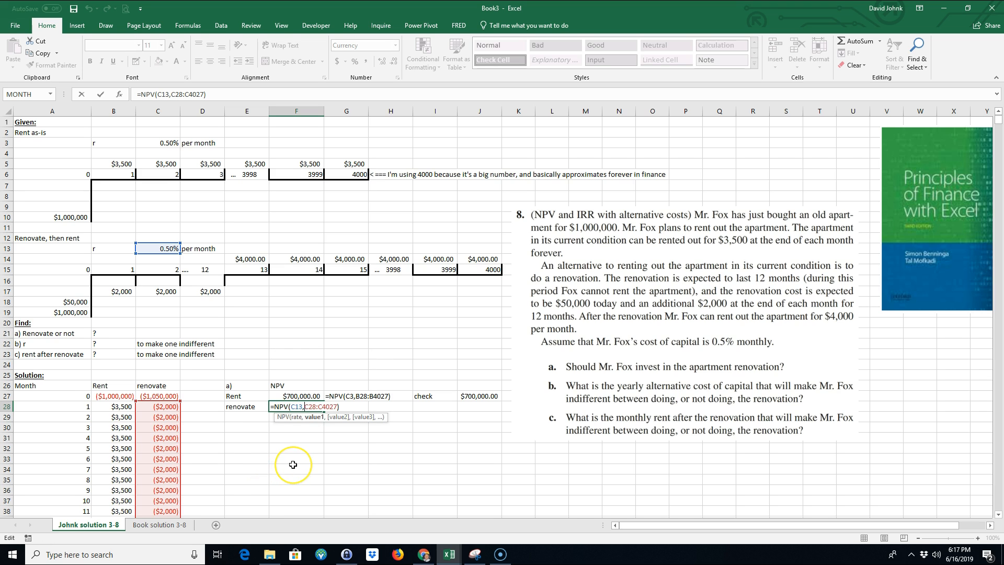
scroll(293, 465, "down", 4)
scroll(293, 465, "down", 20)
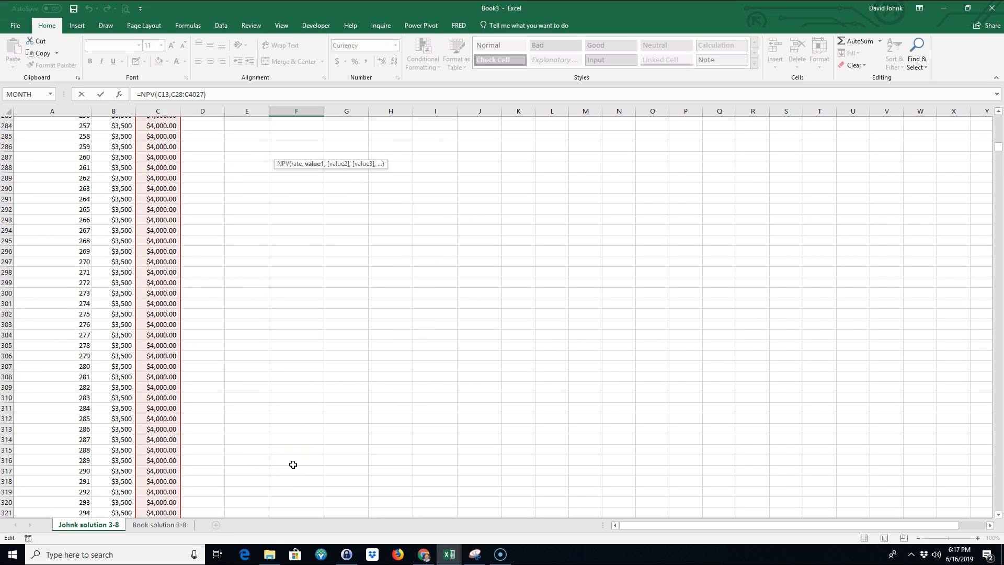
scroll(293, 465, "down", 20)
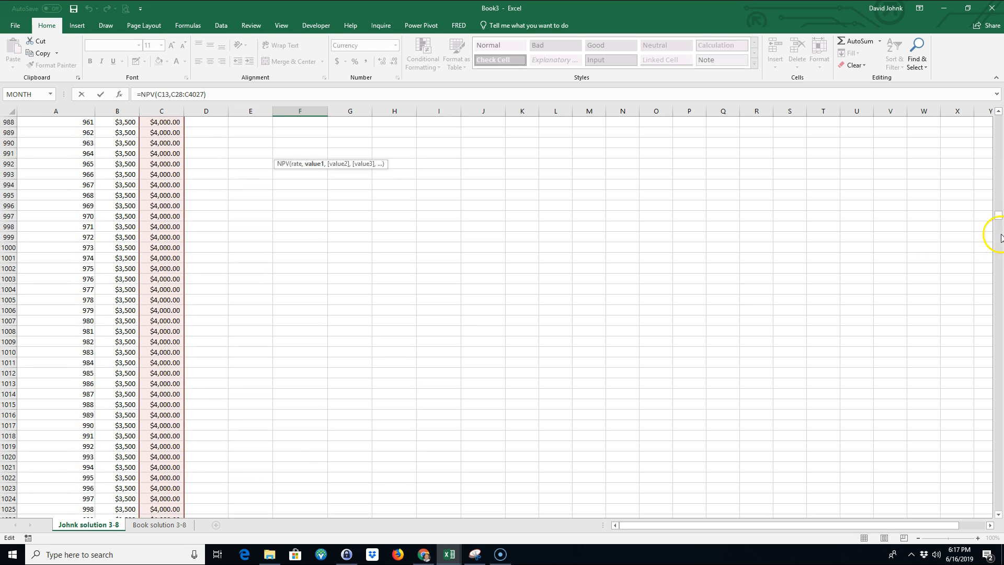
left_click_drag(1000, 222, 999, 119)
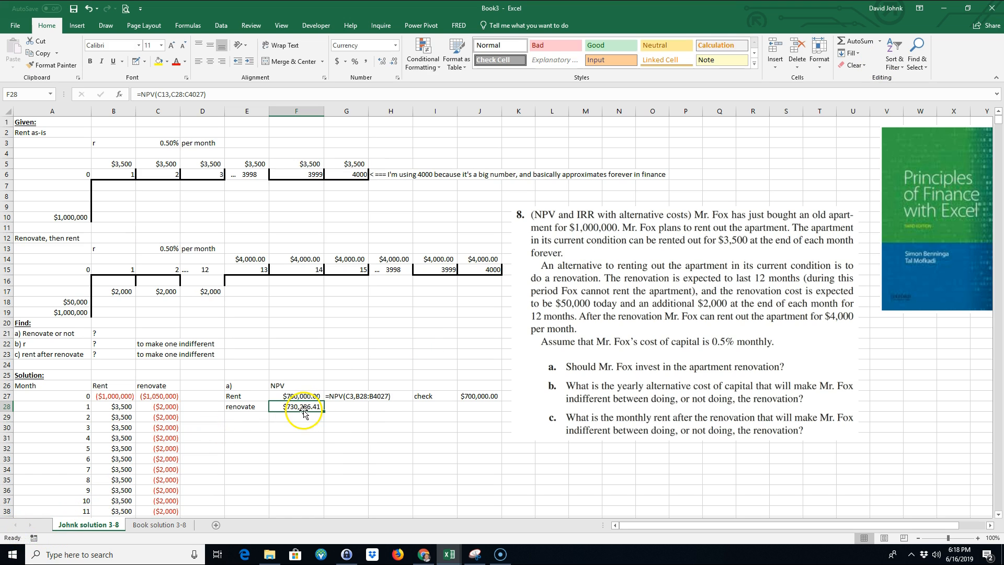
- Include the upfront renovation cost in the F28 NPV by extending the formula to =NPV(C13,C28:C4027)+-A18
double_click(306, 410)
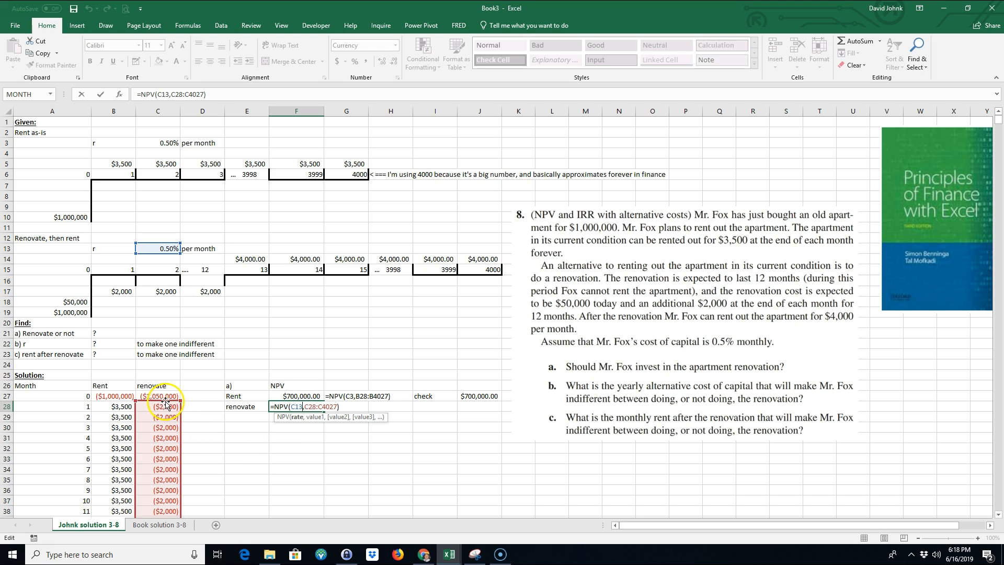
left_click(344, 407)
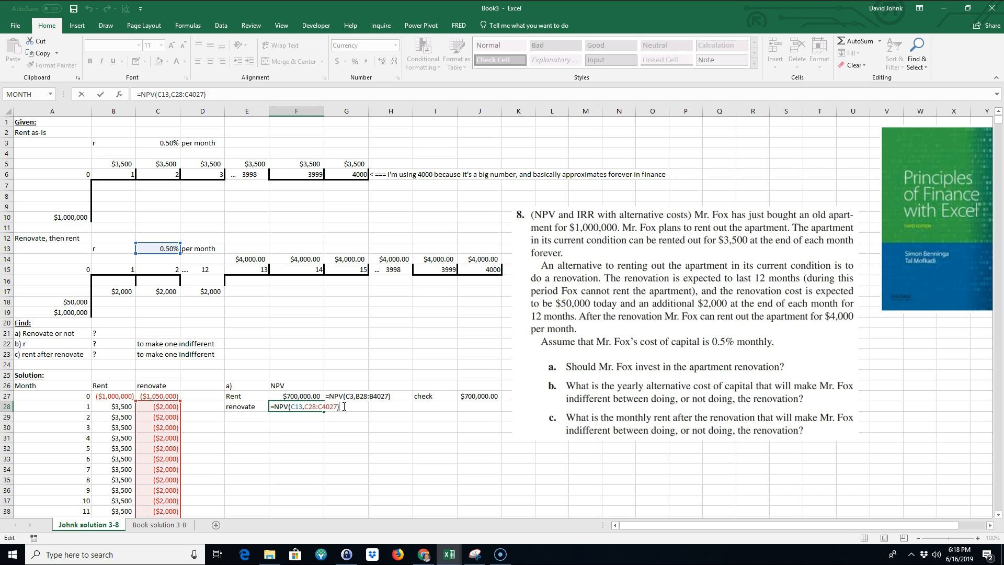
left_click(74, 301)
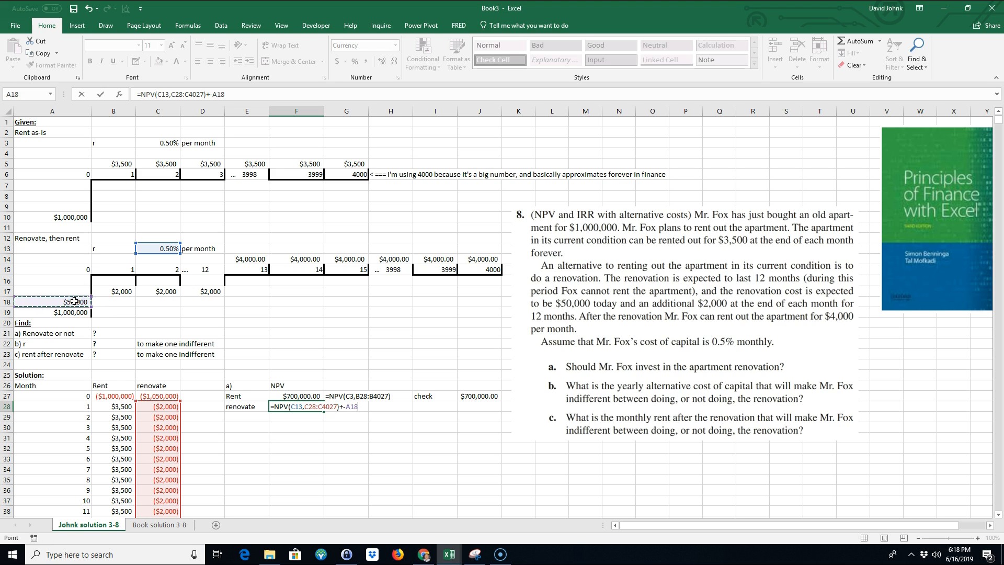
key("Return")
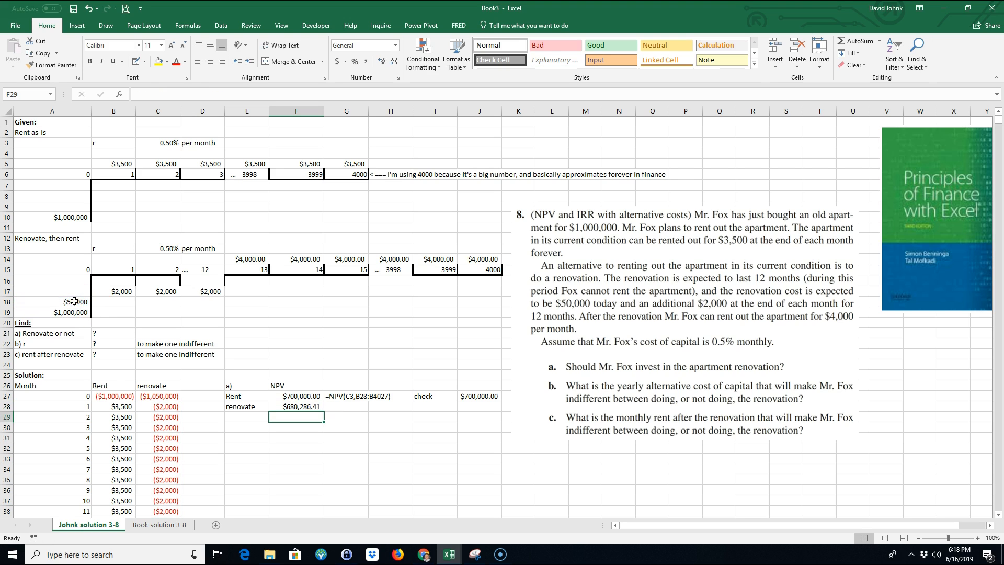
- Copy the formula-text display from G27 down to G28 for the renovation NPV, and slightly widen column G
left_click(348, 397)
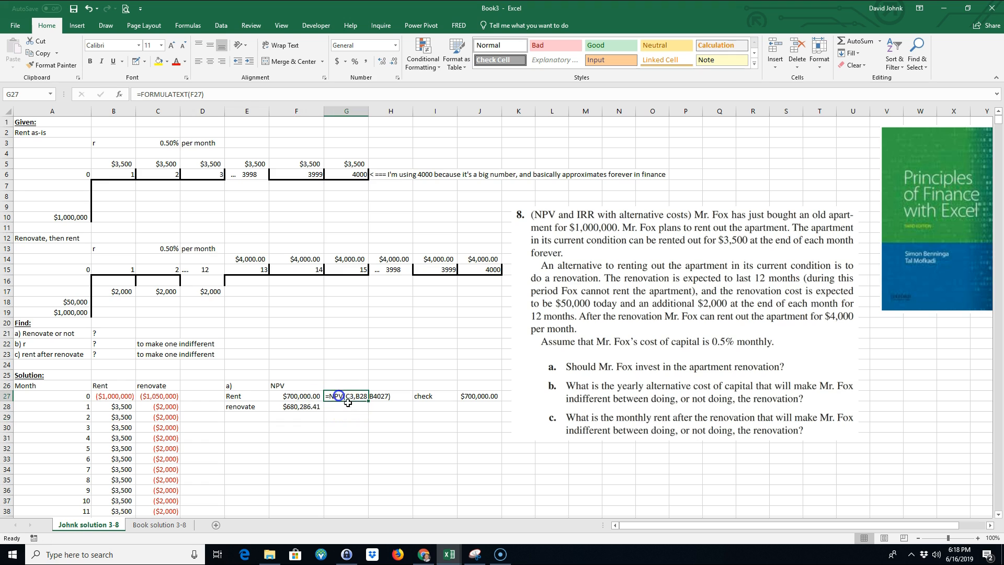
left_click_drag(368, 406, 370, 414)
left_click(345, 437)
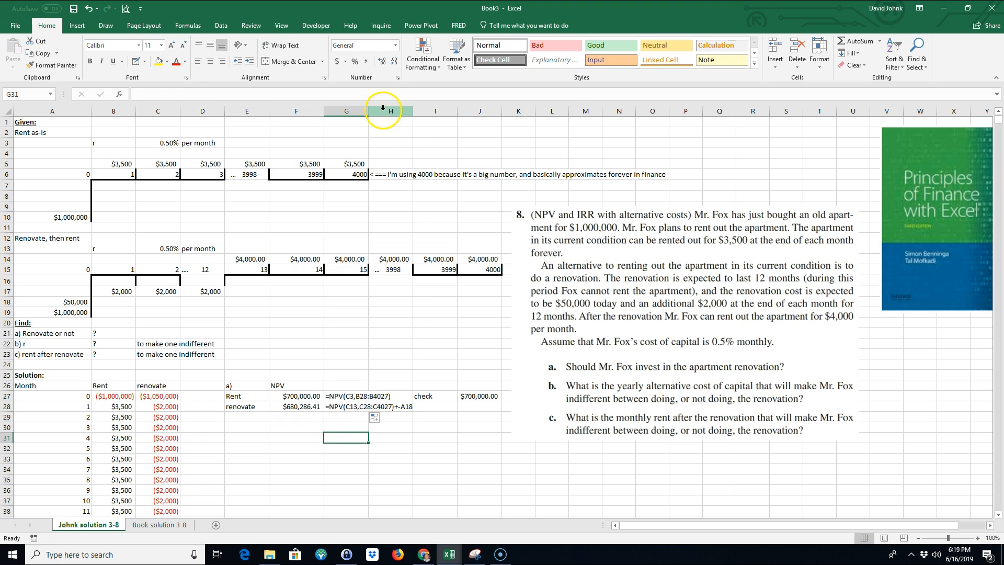
left_click_drag(368, 110, 372, 111)
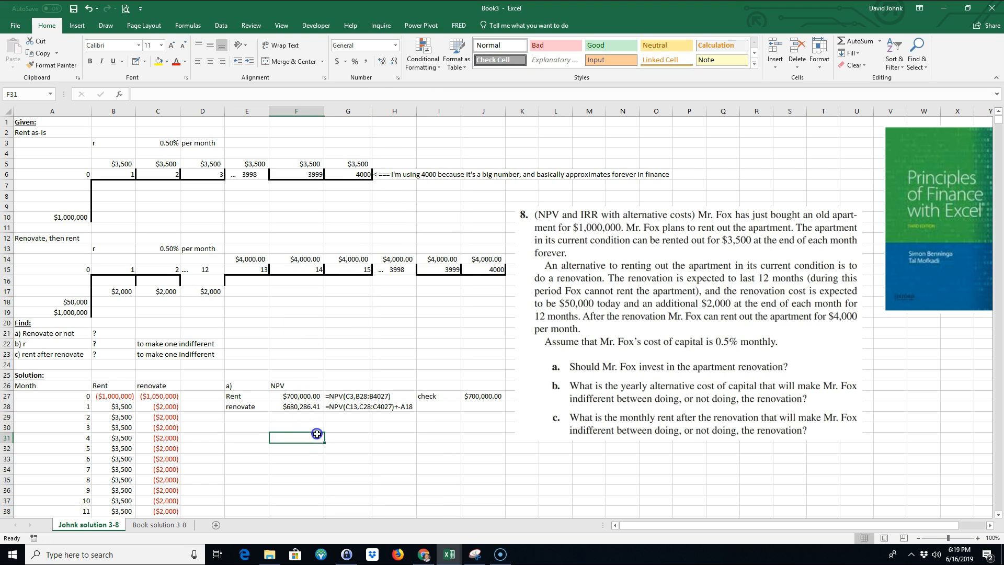
- Write the part a conclusion "rent because it's higher in NPV" in E29
left_click(294, 397)
left_click_drag(246, 397, 296, 398)
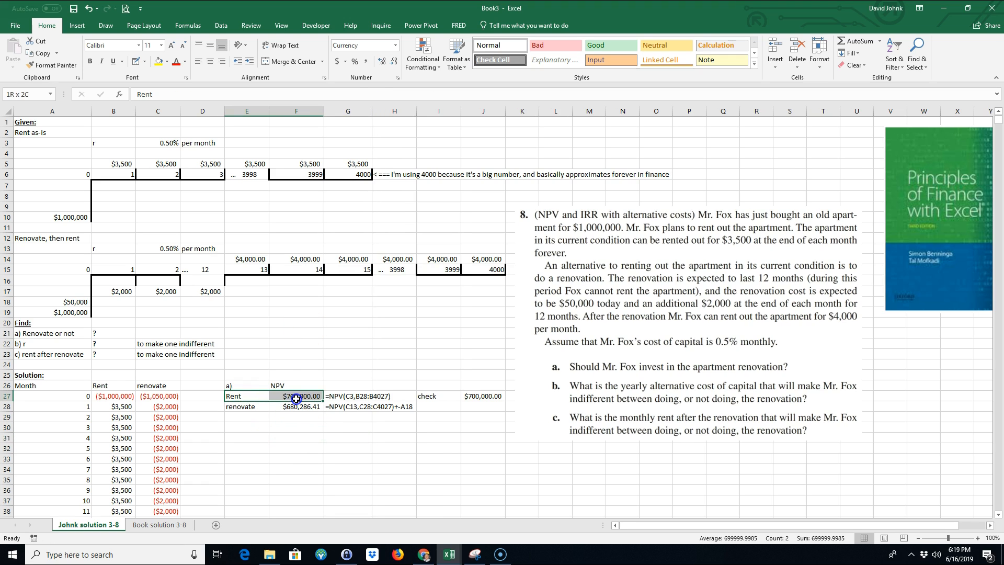
left_click(281, 444)
left_click(252, 418)
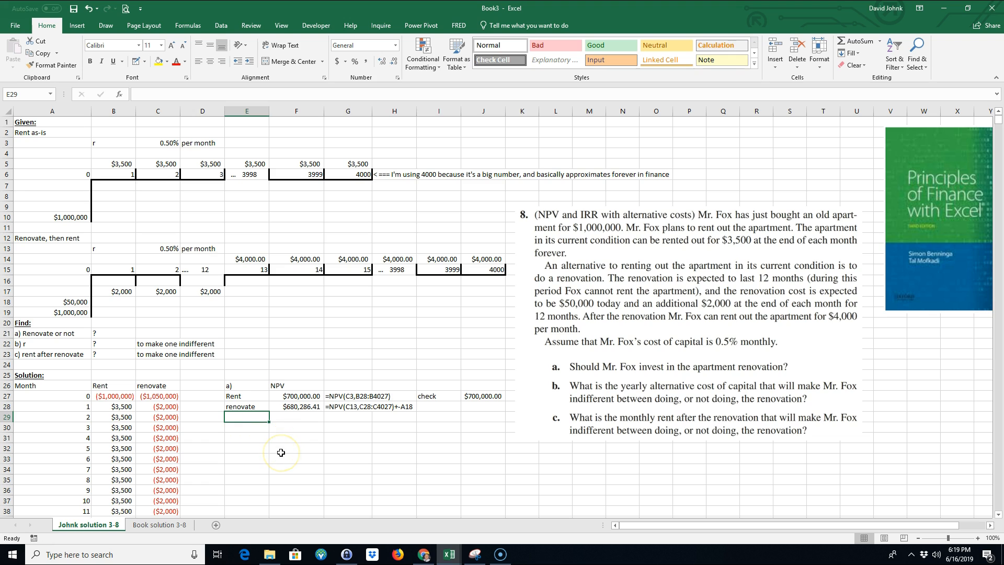
type("rent because it's higher in NPV")
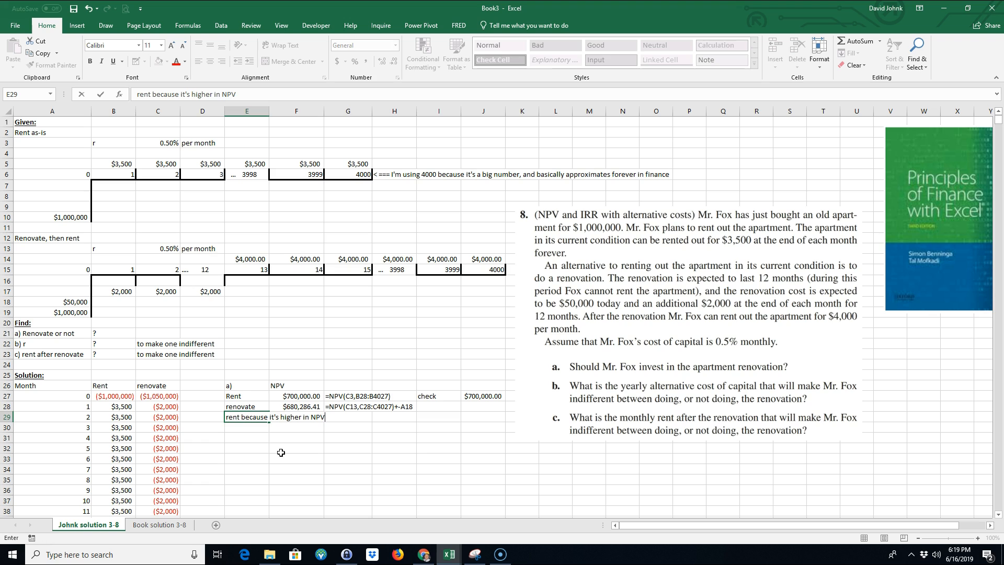
key("Up")
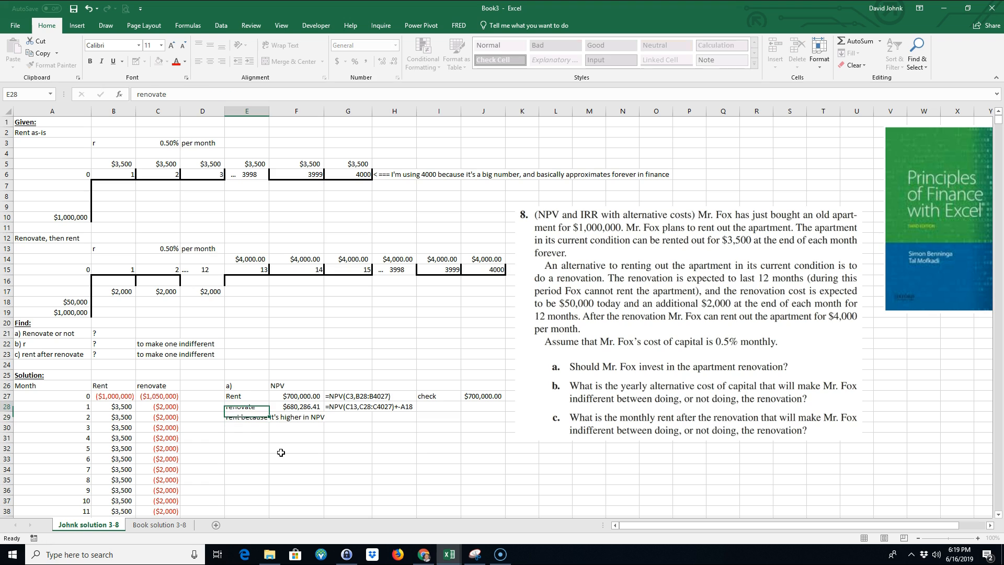
left_click(283, 468)
- Highlight the conclusion in E29:F29 with yellow fill and slightly widen column F to fit the text
left_click_drag(232, 418, 293, 417)
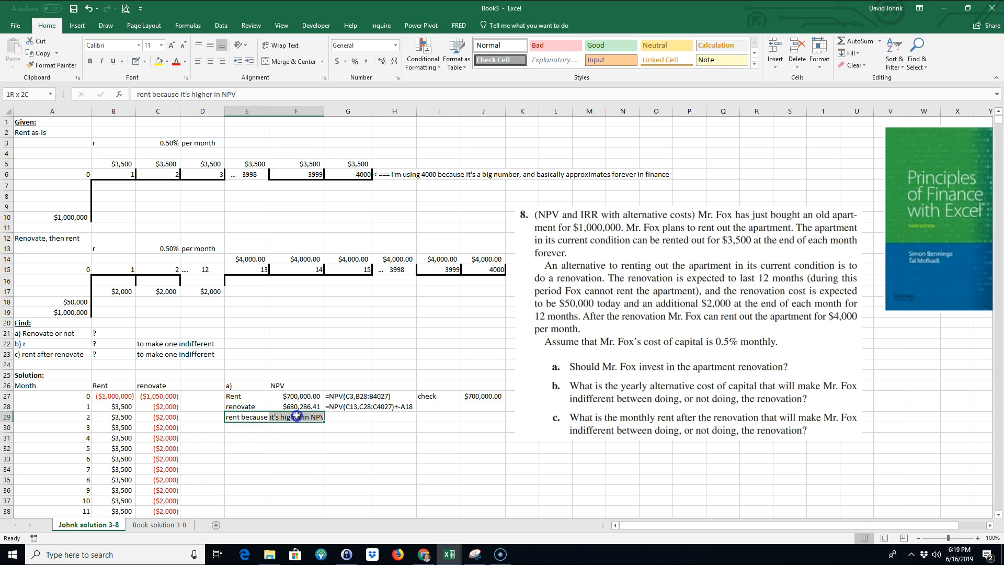
left_click(158, 62)
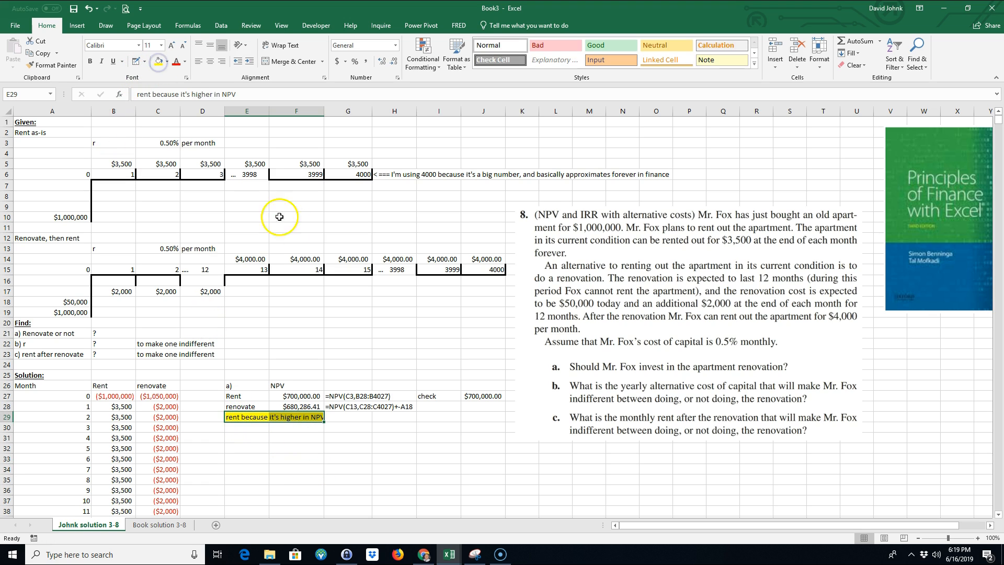
left_click_drag(324, 111, 328, 111)
- Label the start of the second part b) in E31
left_click(249, 438)
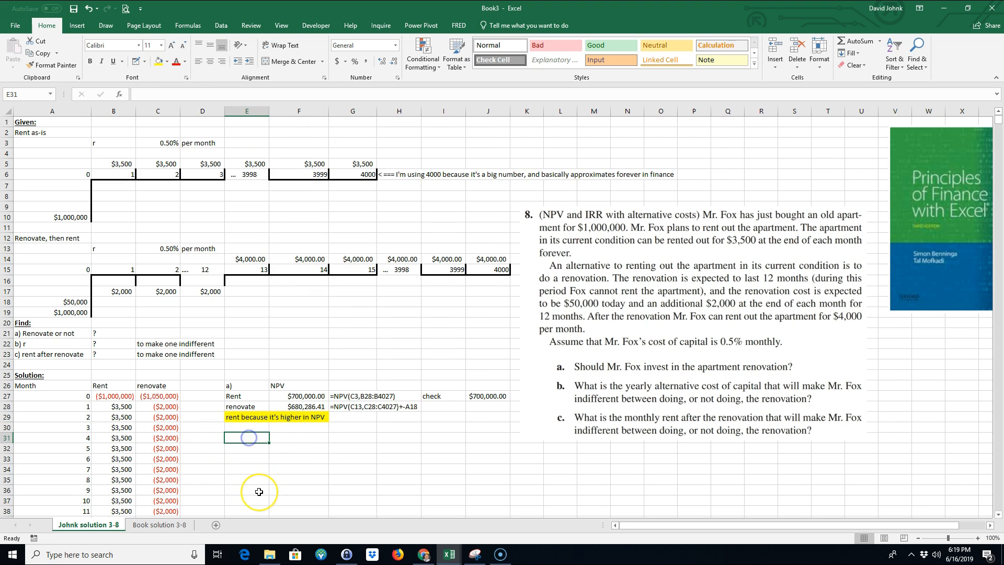
type("b")
key("Return")
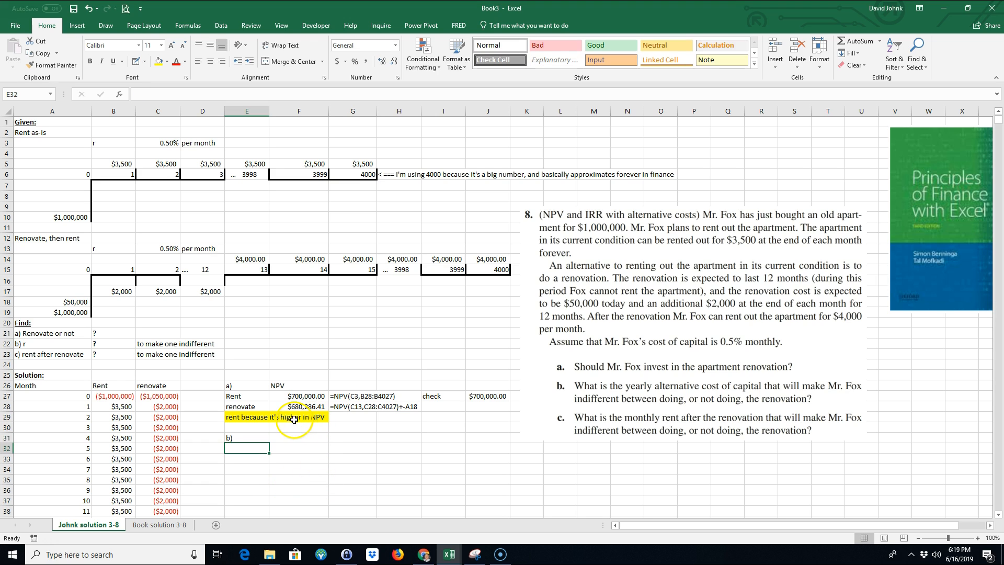
- Review the part a NPV results alongside the monthly rates in C3 and C13
left_click_drag(237, 386, 300, 421)
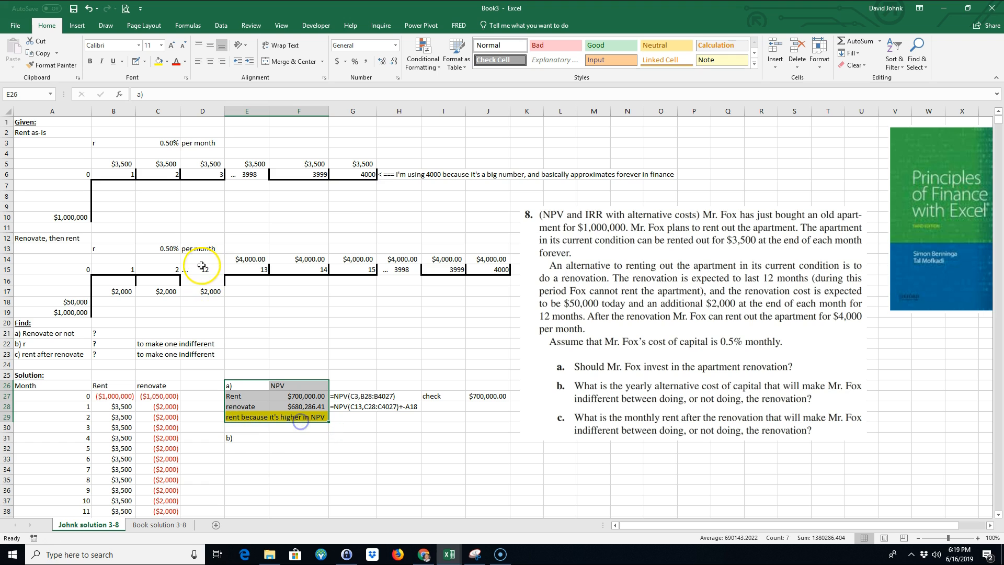
left_click(52, 342)
left_click(158, 142)
left_click(168, 248)
left_click(163, 142)
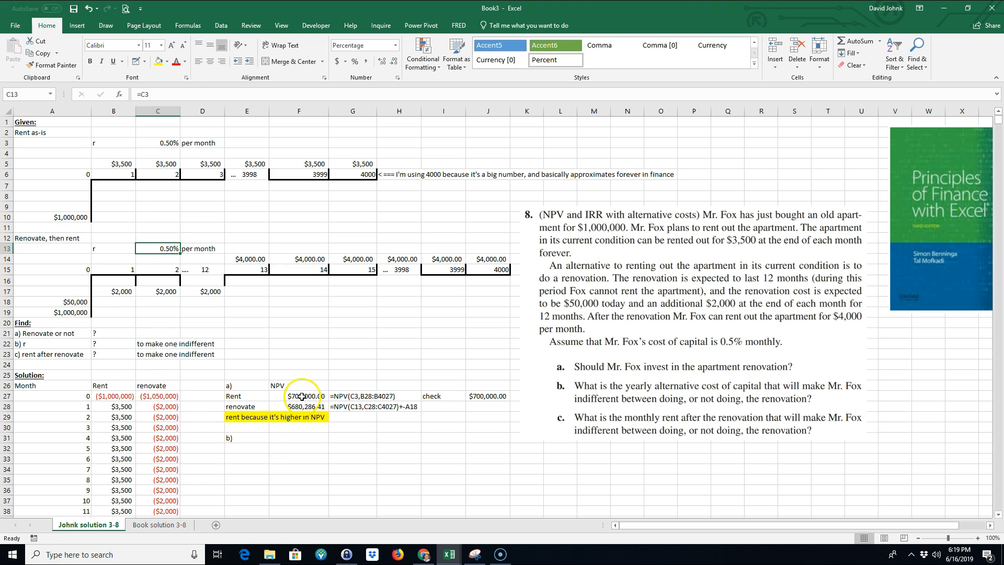
left_click_drag(302, 396, 302, 406)
left_click(295, 451)
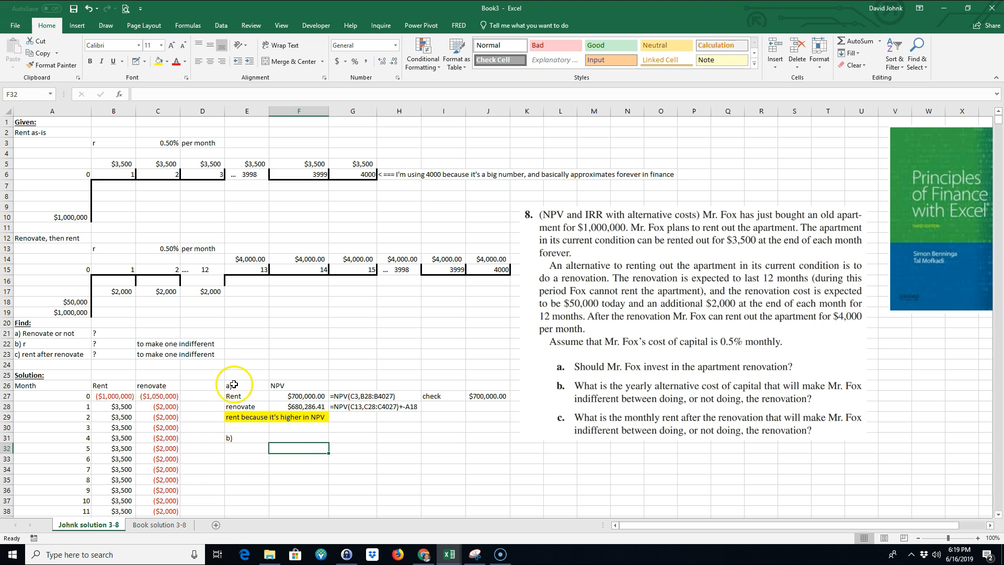
- Copy the part a NPV block E26:H28 to the part b area starting at E32
left_click_drag(234, 386, 391, 406)
right_click(368, 400)
left_click(392, 186)
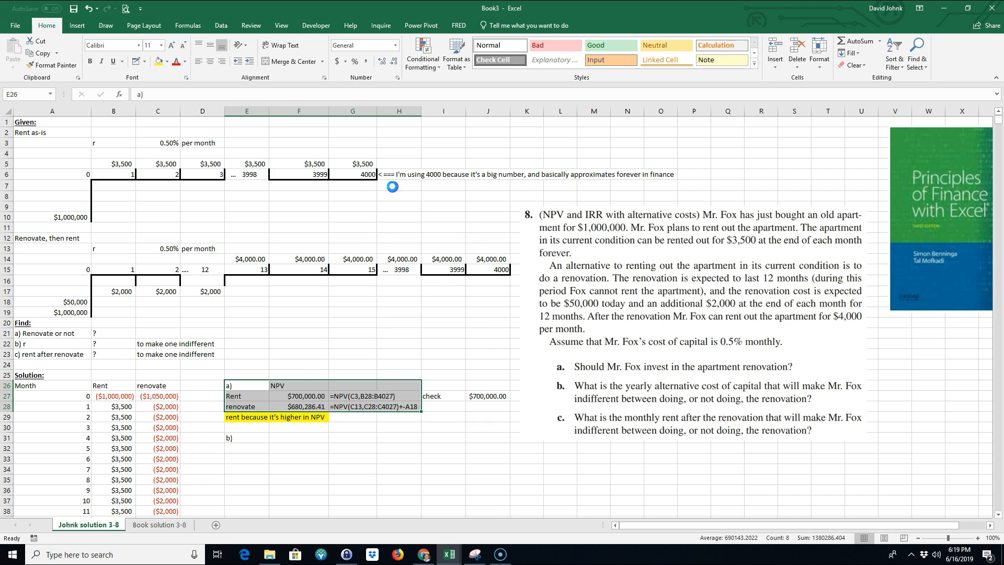
left_click(250, 449)
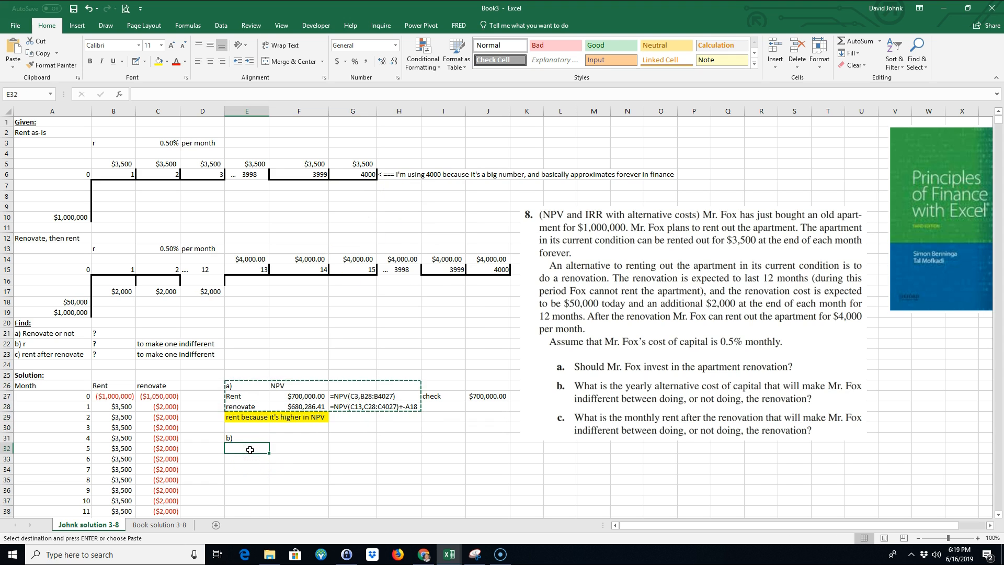
key("ctrl+v")
left_click(266, 500)
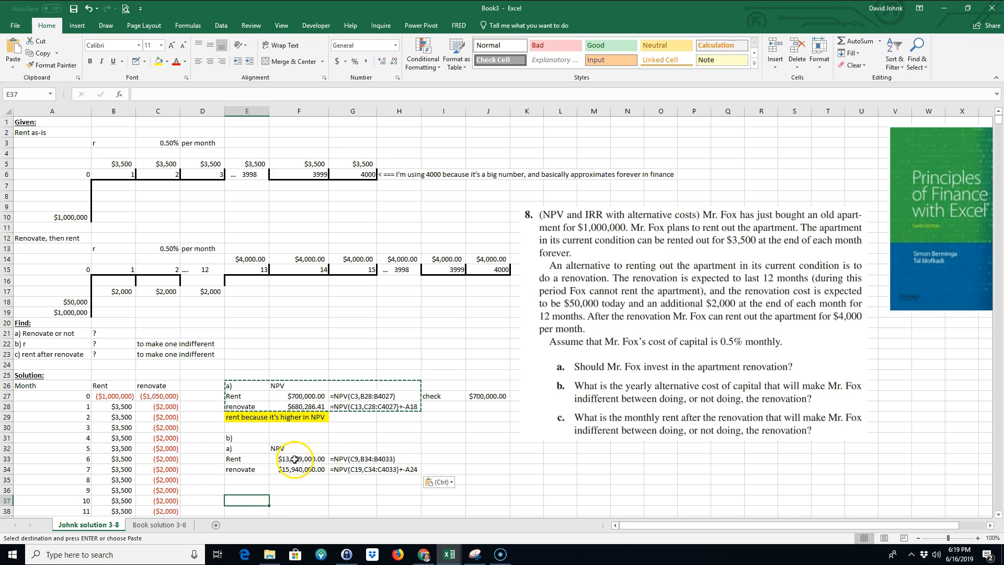
- Try to repoint the copied rent NPV formula in F33 to =NPV(C3,B28:B4027)
double_click(303, 460)
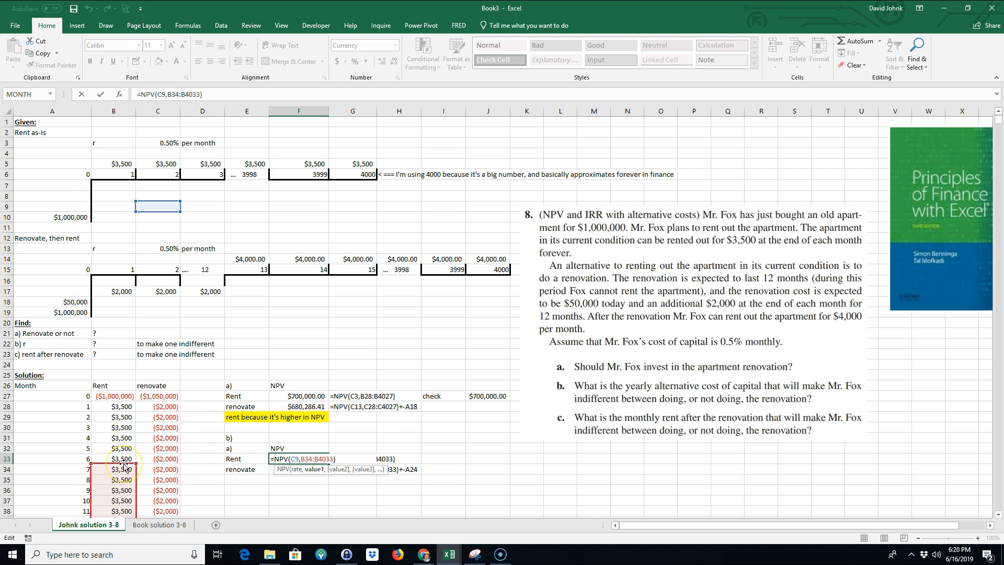
left_click_drag(124, 463, 124, 406)
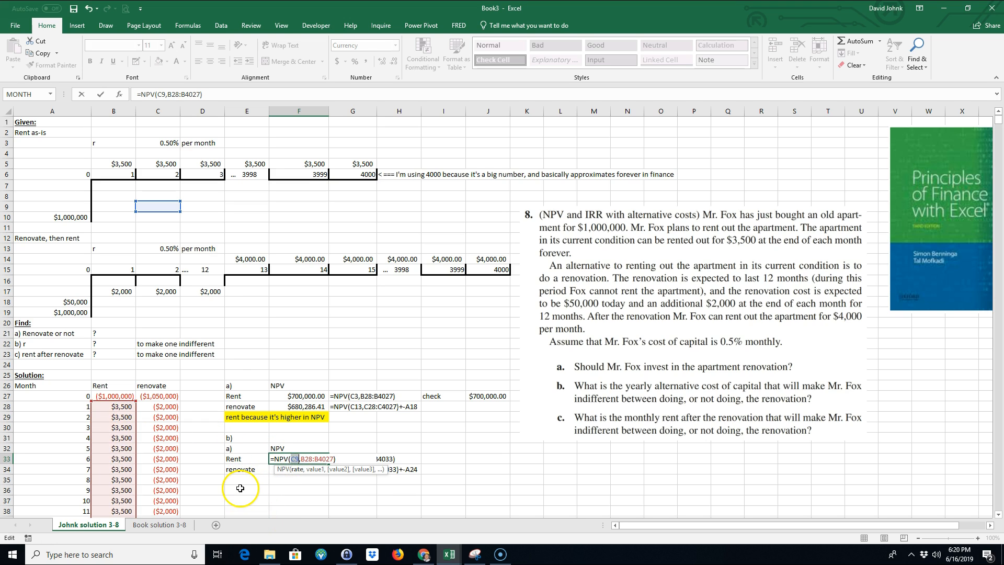
left_click(152, 165)
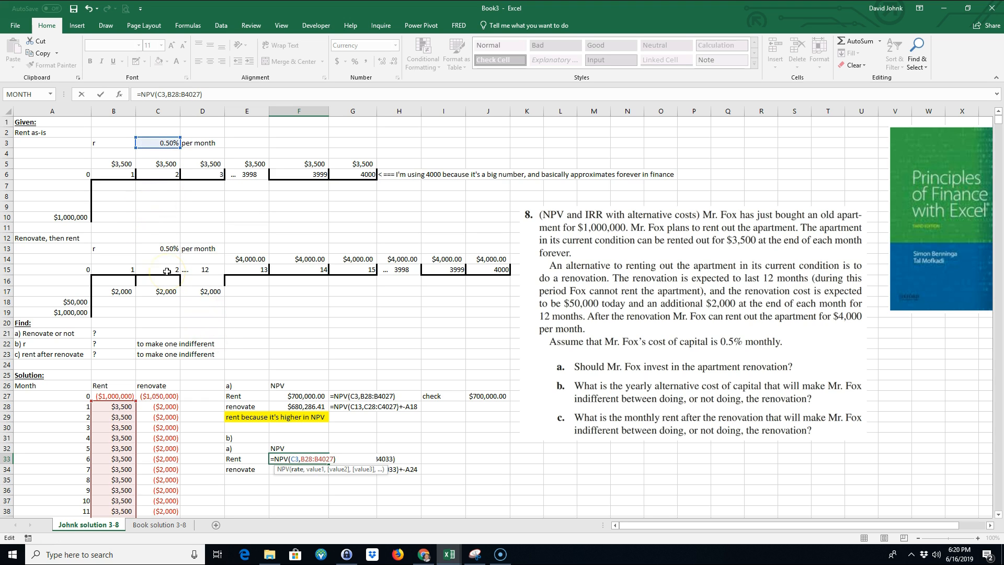
key("Return")
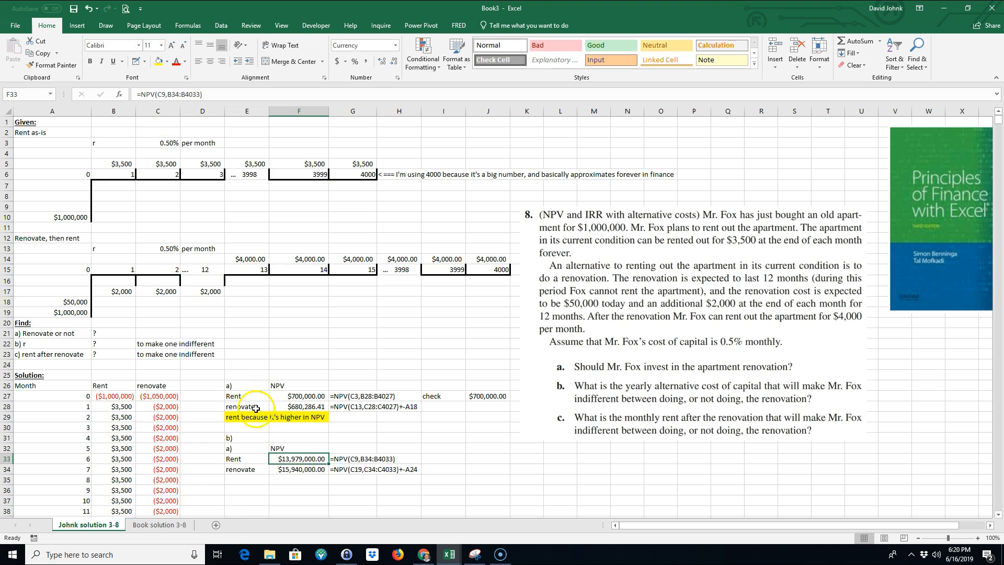
- Add a blank worksheet to the workbook and return to the Johnk solution 3-8 sheet
left_click(216, 525)
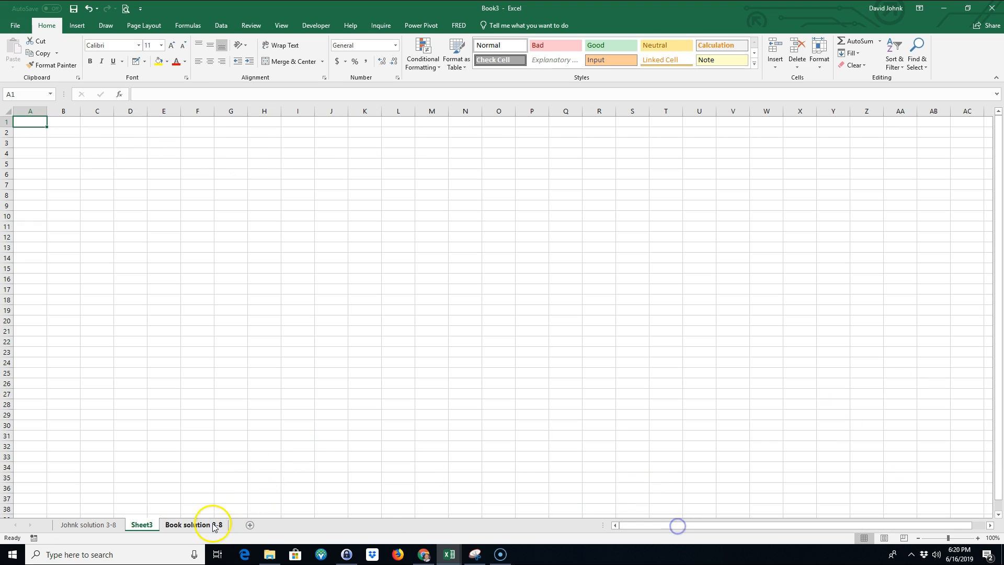
left_click(102, 525)
left_click(273, 500)
- Calculate the difference between the part b rent and renovate NPVs in F35 with =F33-F34
left_click(289, 479)
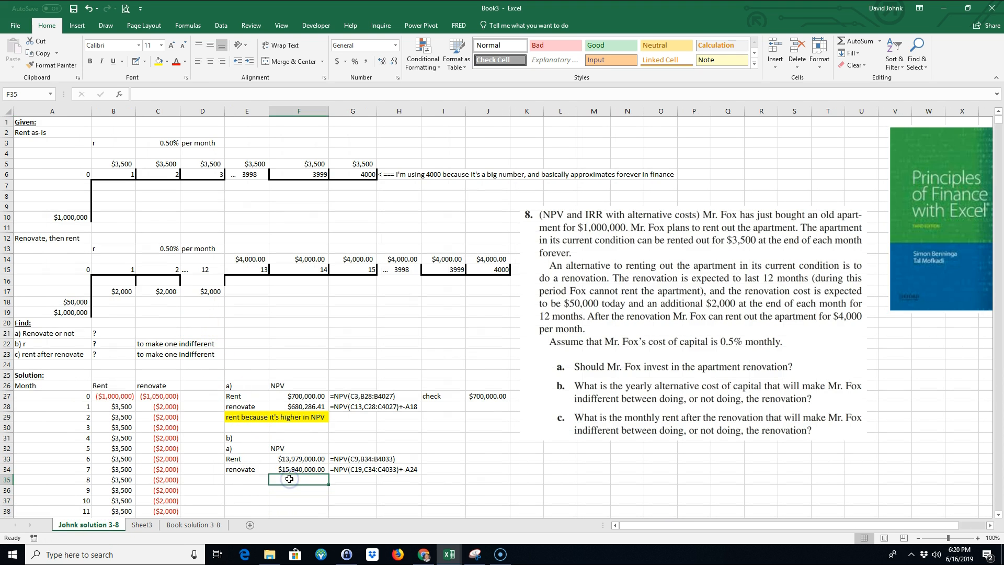
type("=")
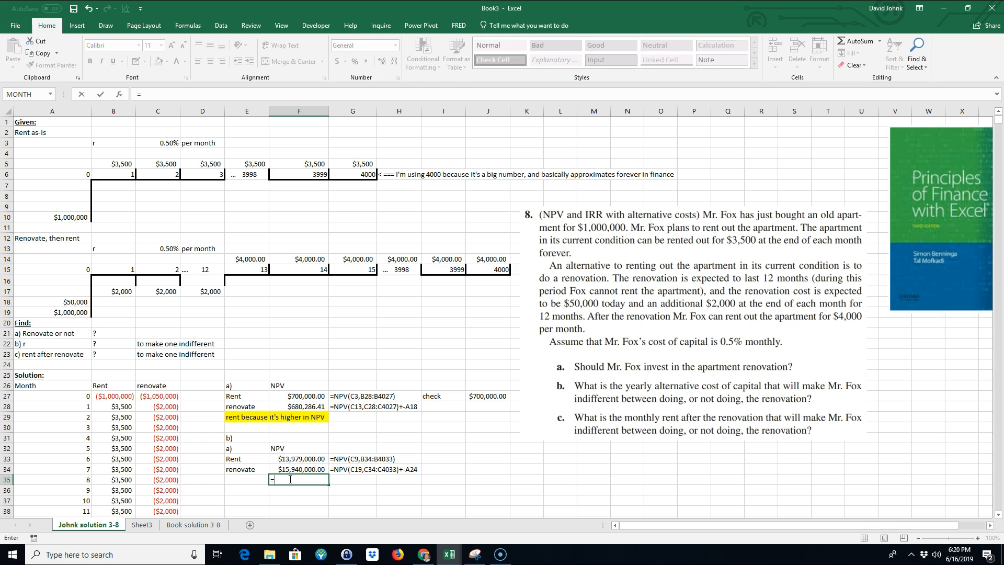
left_click(293, 458)
type("-")
left_click(293, 469)
key("Return")
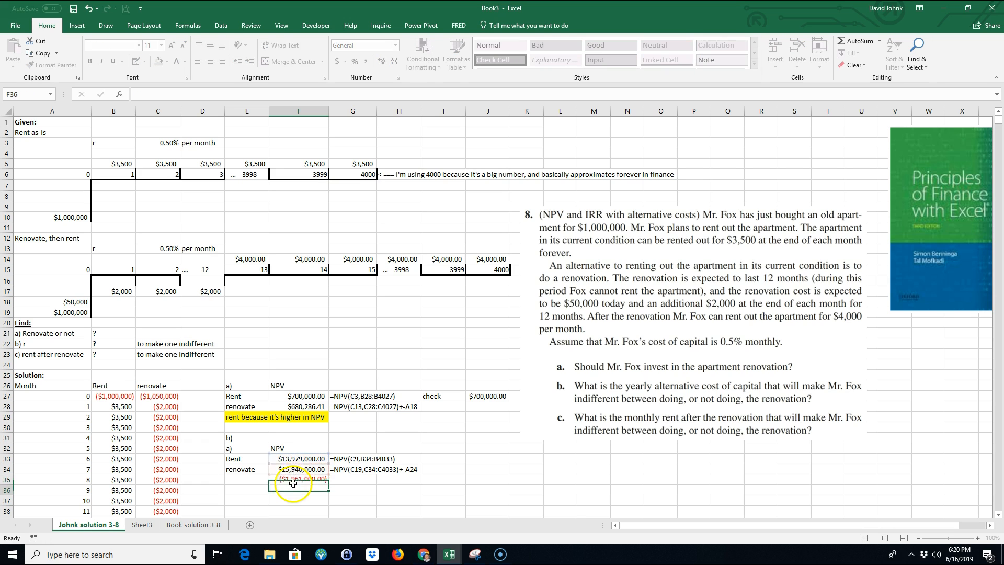
- Label E36 as r and enter a trial monthly rate of 0.6% in F36
left_click(248, 492)
type("r")
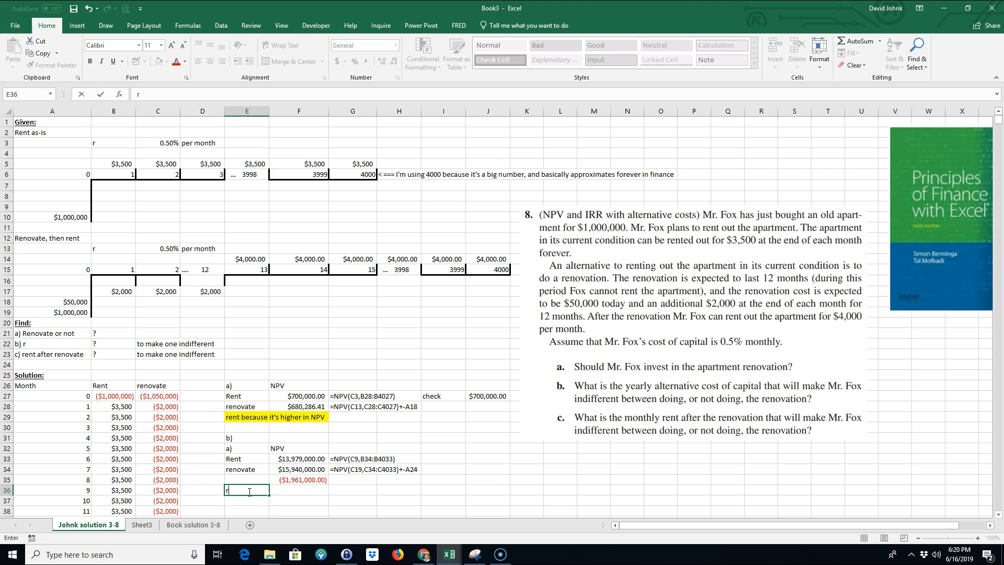
key("Tab")
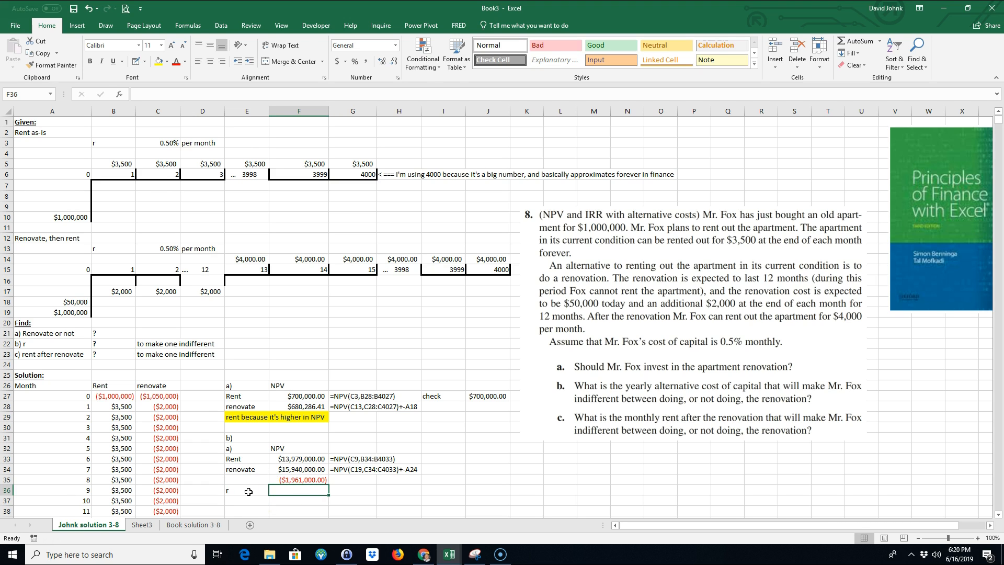
type(".6")
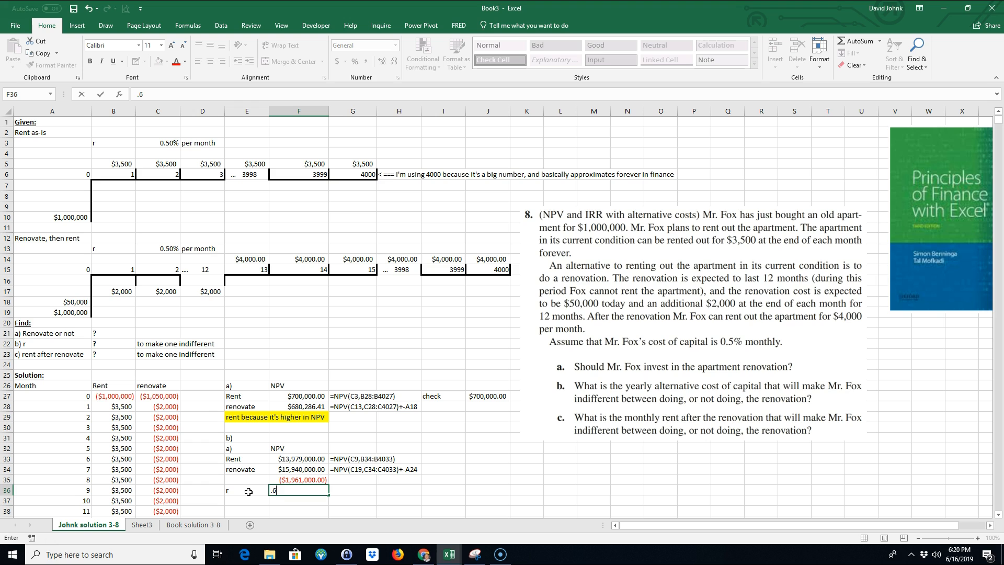
key("Return")
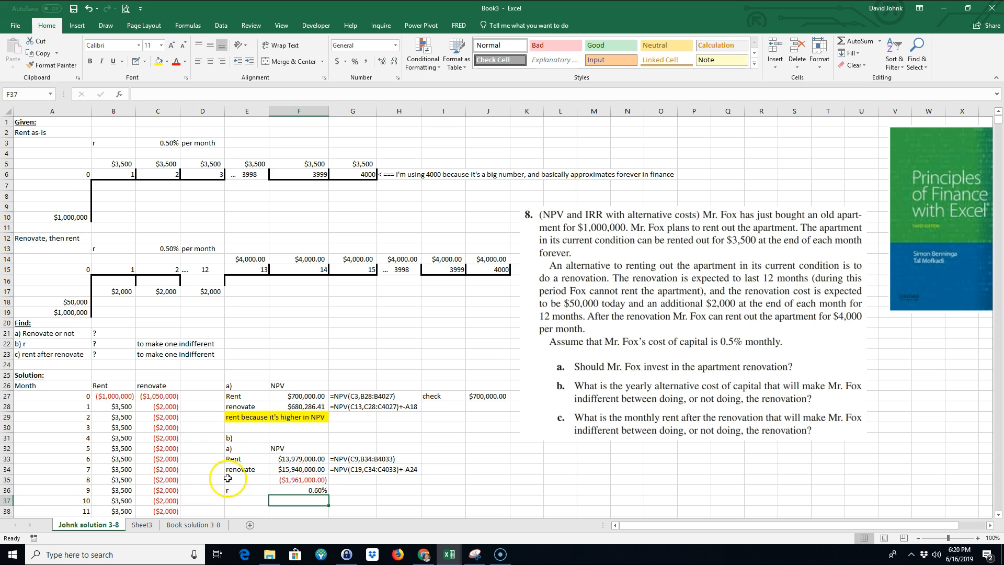
left_click(165, 143)
left_click(163, 249)
left_click(312, 489)
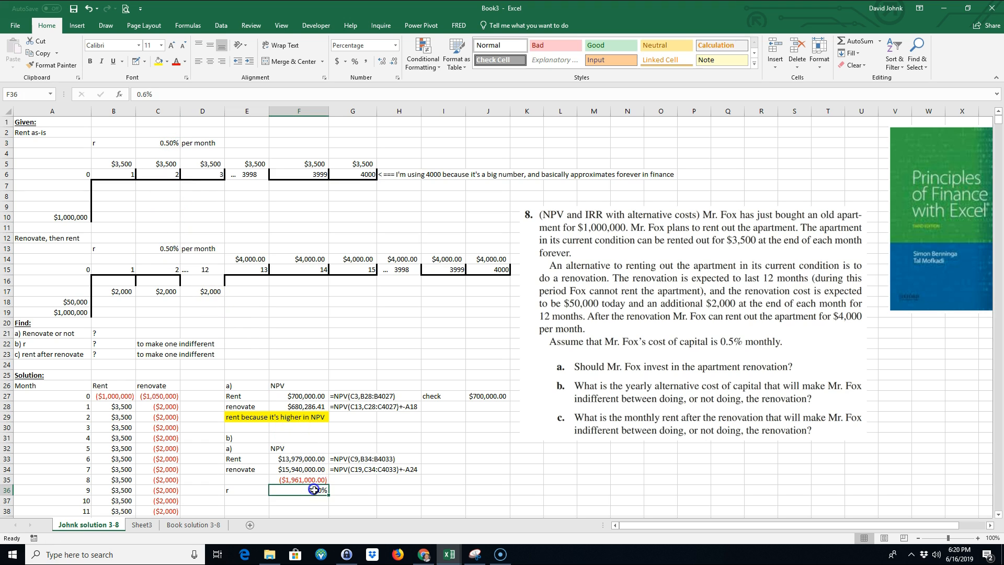
- Repoint the part b rent NPV formula in F33 to =NPV(F36,B28:B4027)
double_click(303, 459)
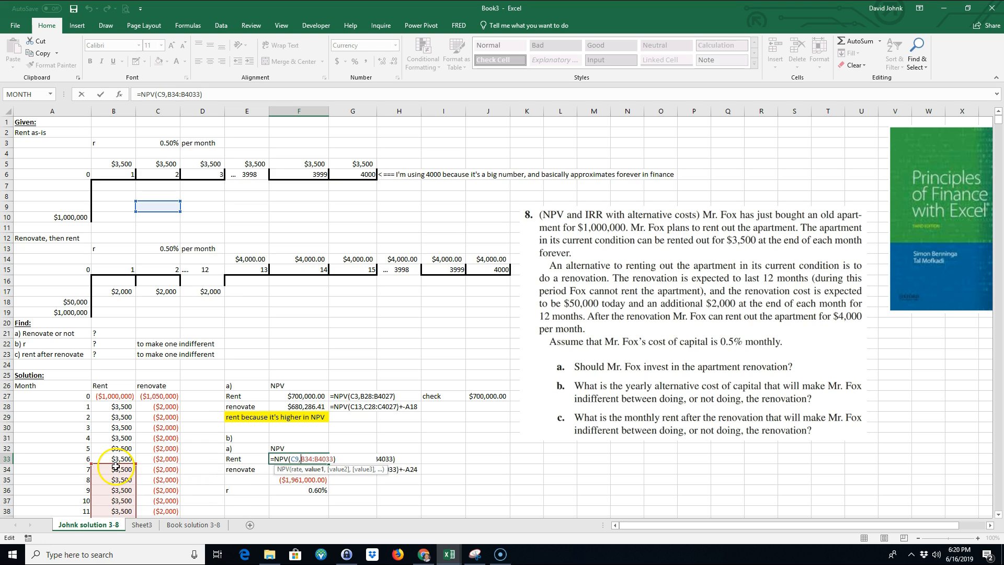
left_click_drag(116, 467, 116, 404)
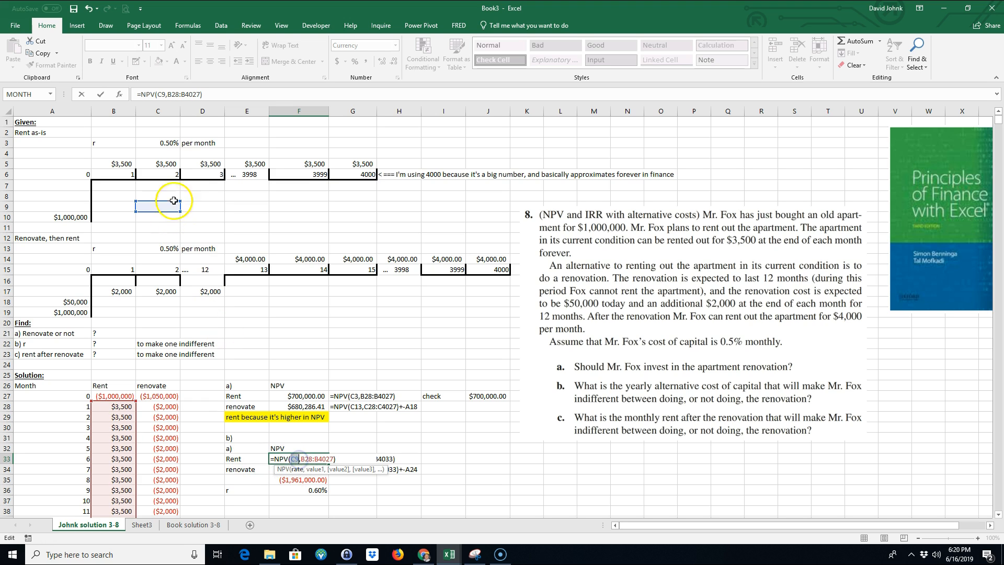
left_click(299, 488)
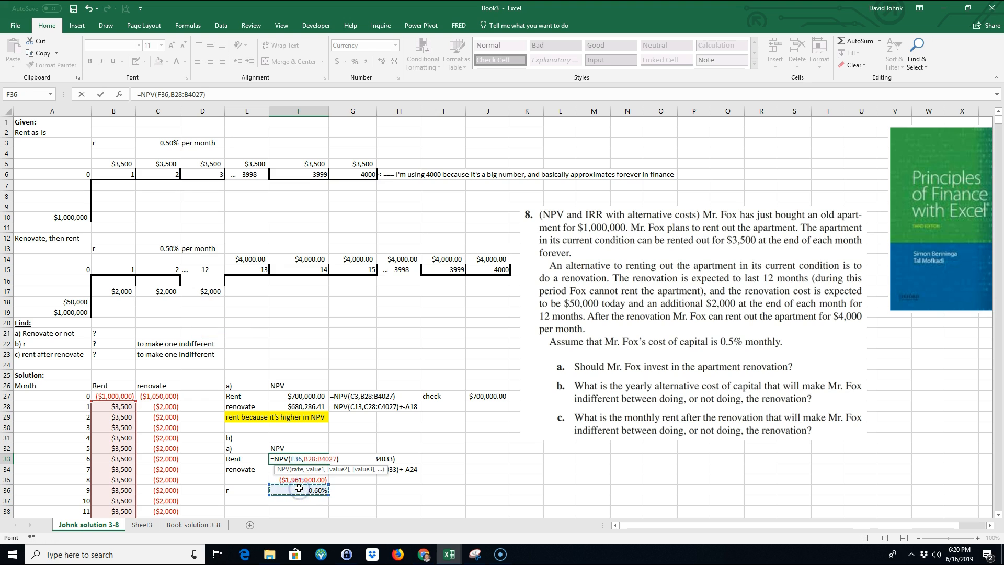
key("Return")
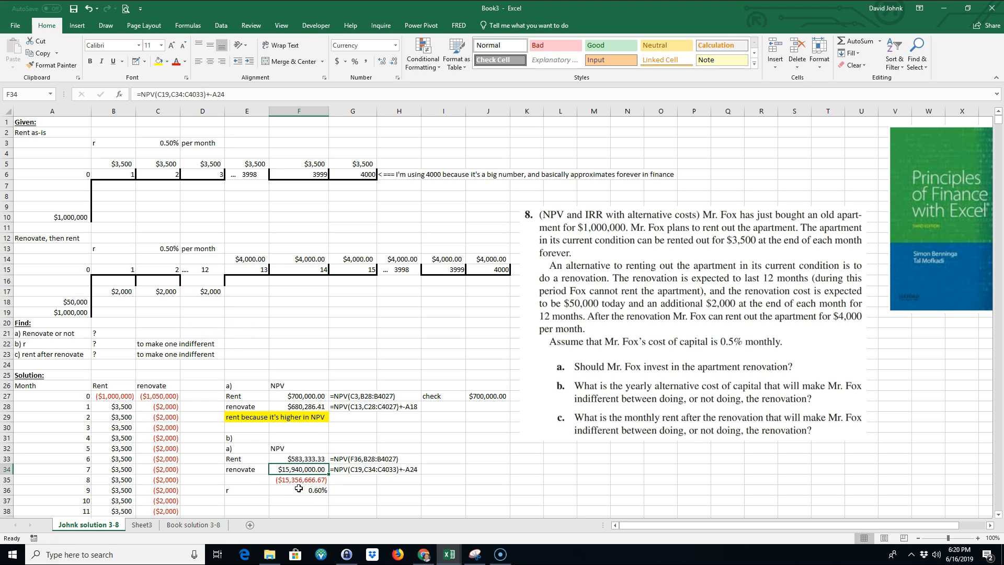
- Check the F33 formula's references and change the trial monthly rate in F36 to 0.5%
double_click(295, 459)
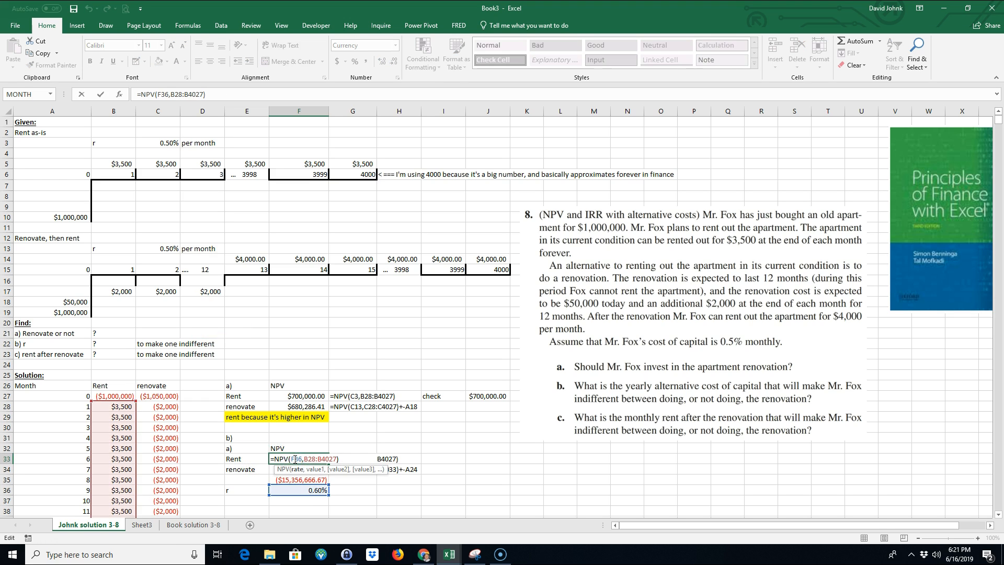
left_click(303, 510)
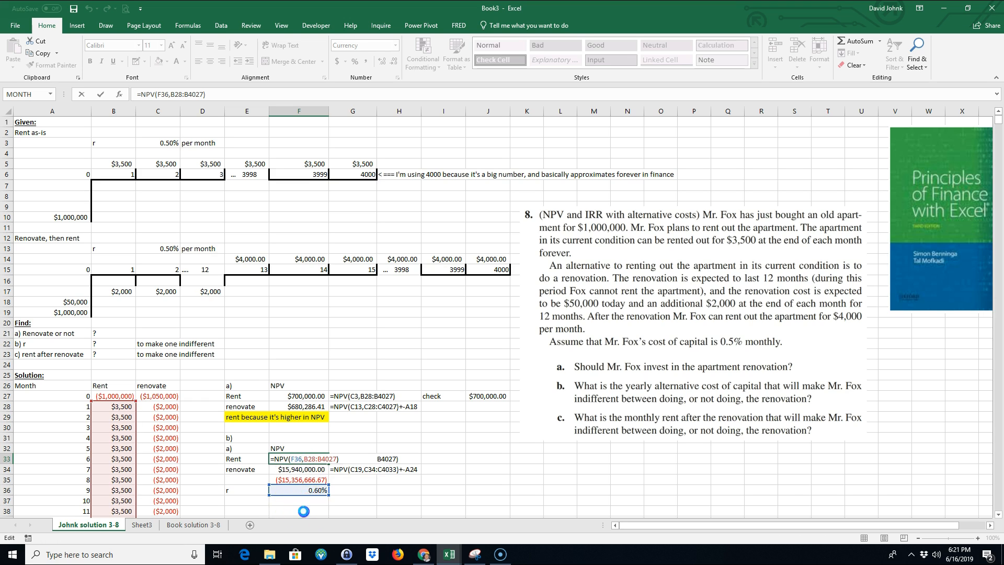
left_click(312, 495)
type("50")
key("Return")
left_click(331, 496)
left_click(307, 490)
type(".5")
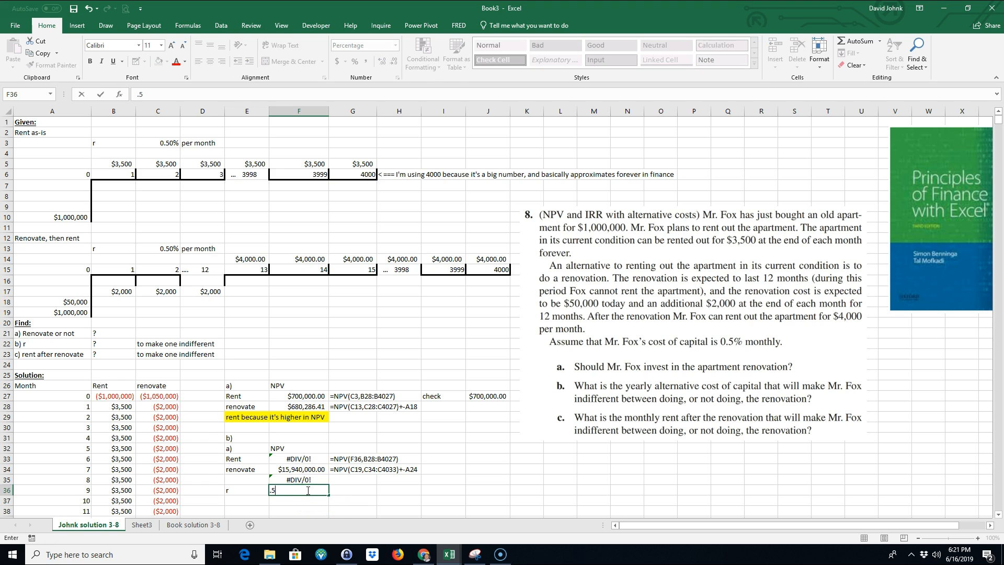
key("Return")
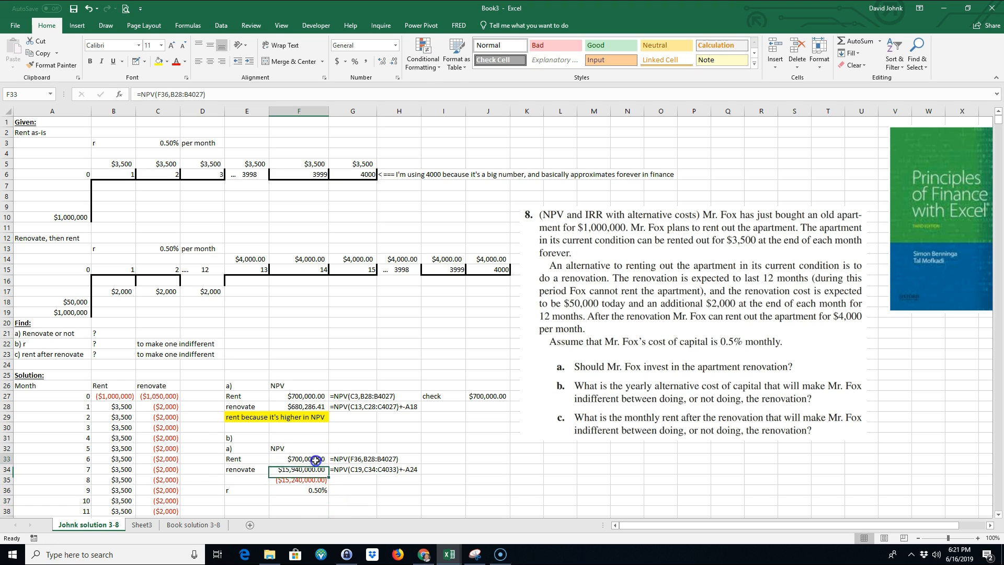
- Repoint the part b renovate NPV formula in F34 to =NPV(F36,C28:C4027)+-A18
left_click(304, 457)
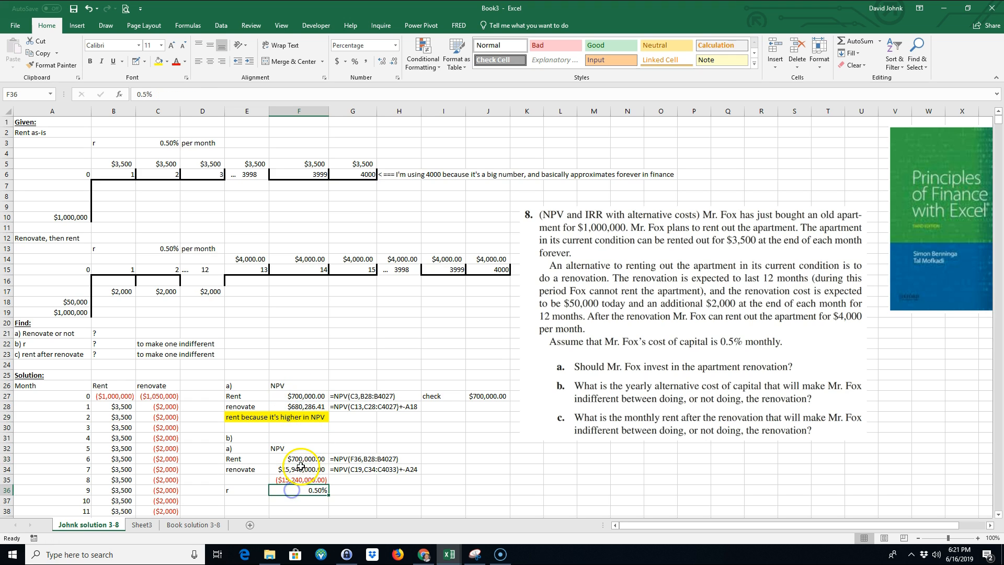
double_click(300, 469)
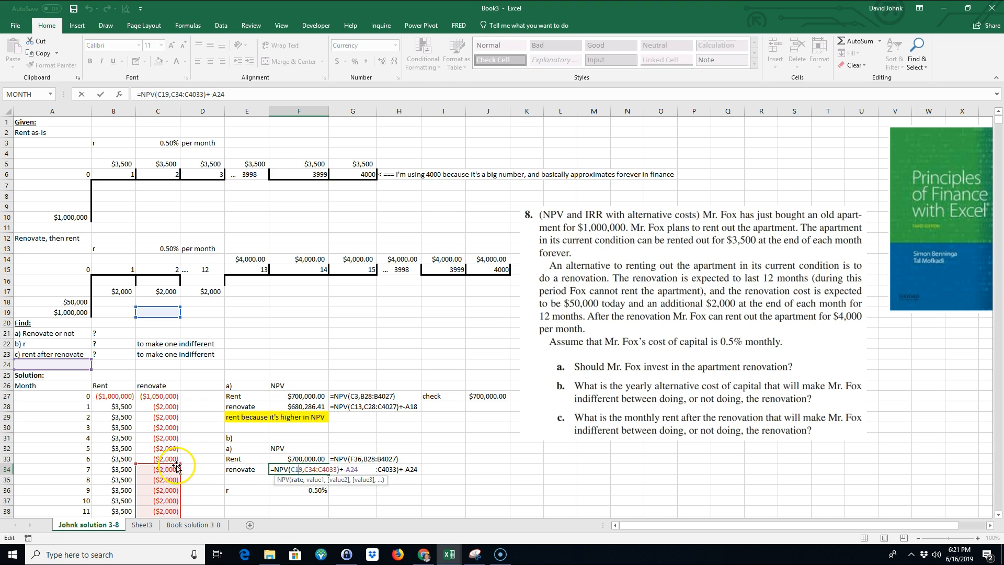
left_click_drag(165, 464, 165, 401)
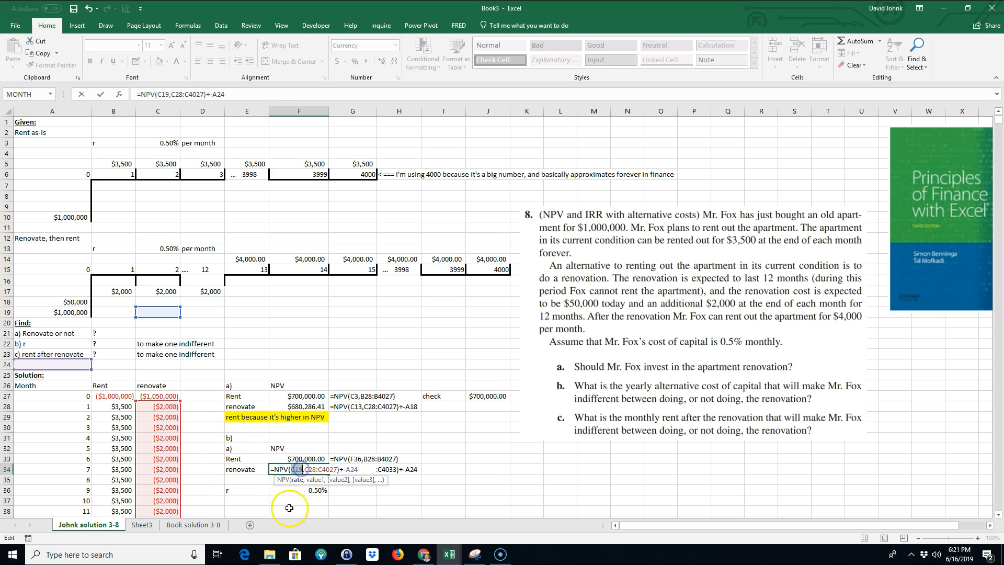
left_click(306, 491)
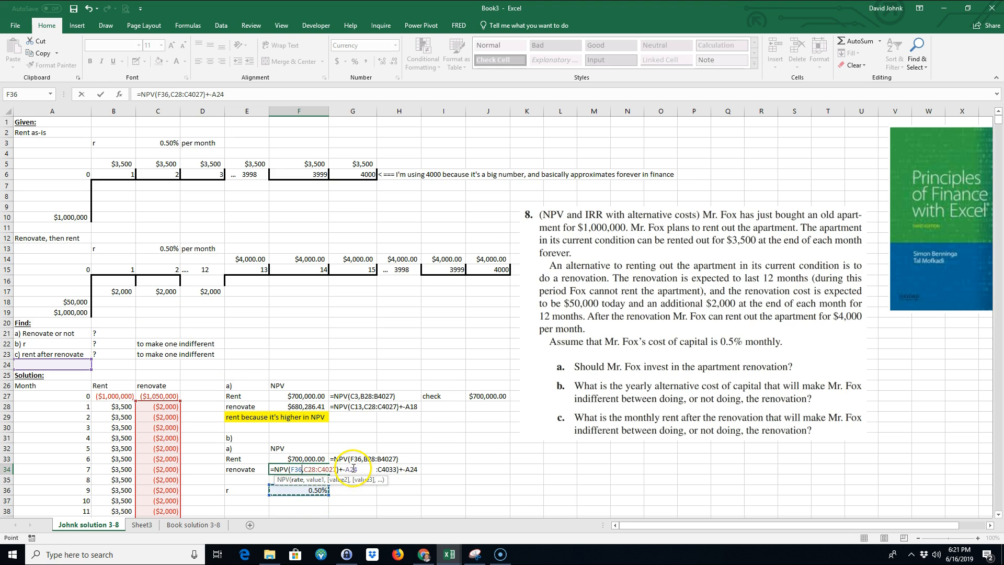
left_click(353, 468)
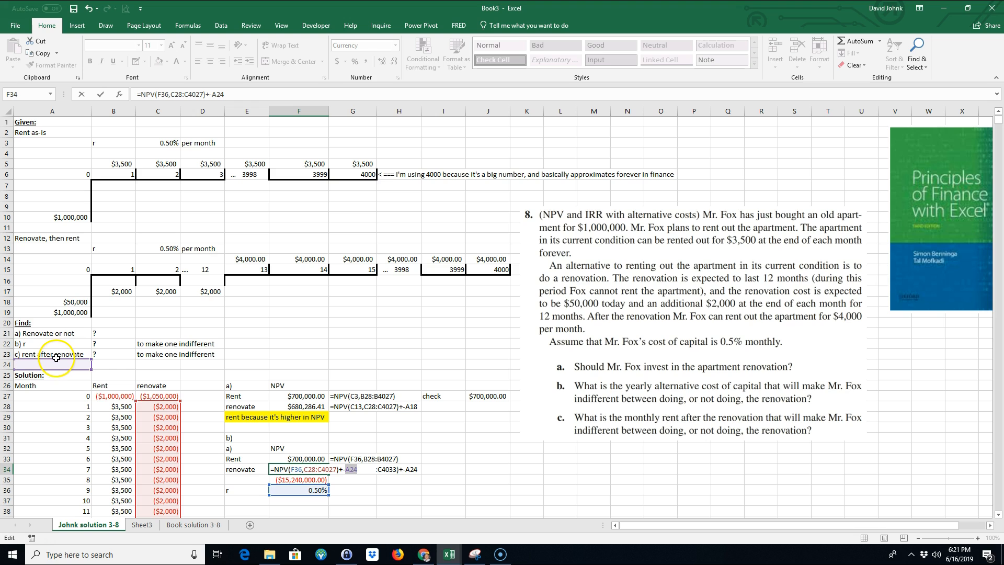
left_click(55, 334)
left_click(60, 302)
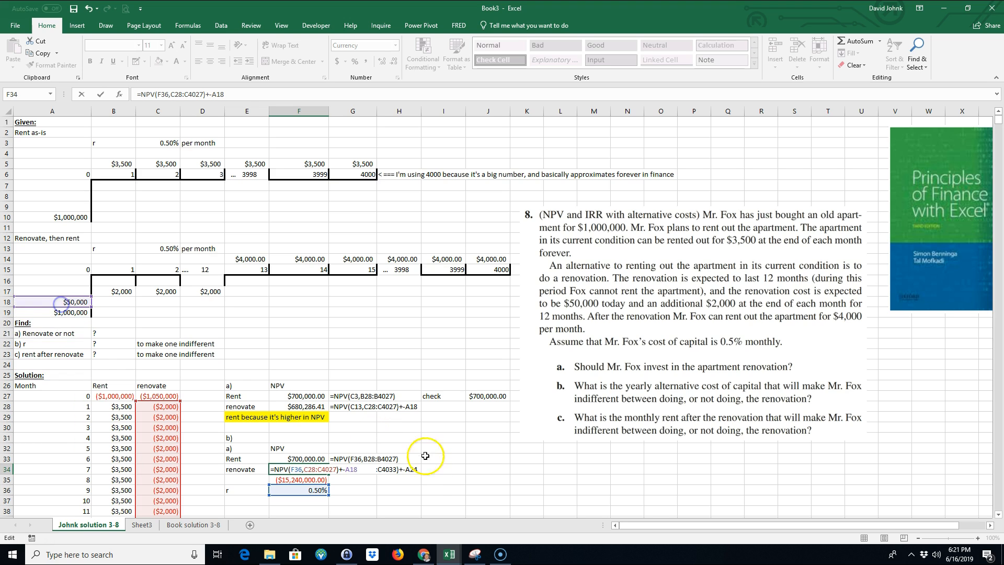
key("Return")
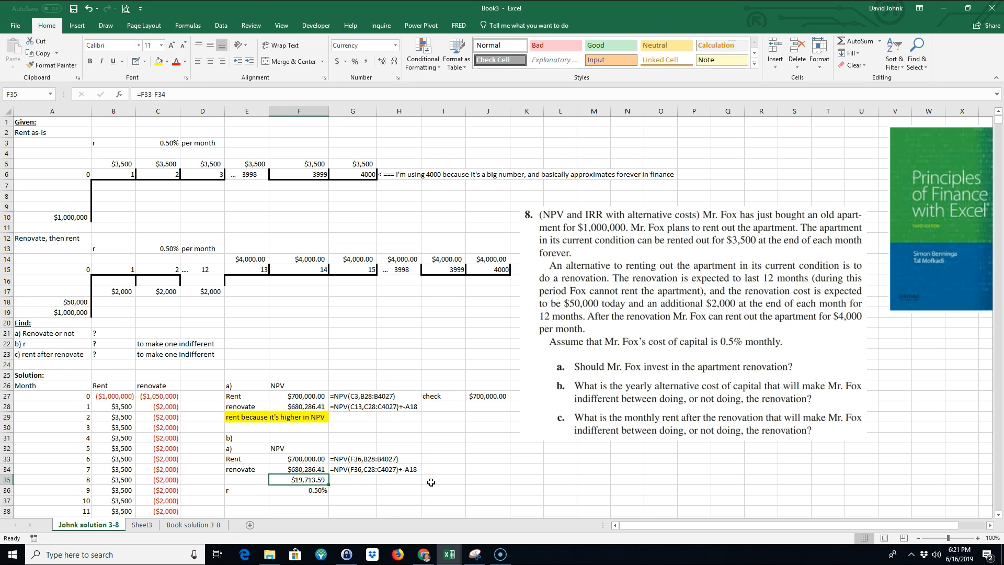
- Review the part b NPVs and their difference, and test a monthly rate of 0.6% in F36
left_click(301, 470)
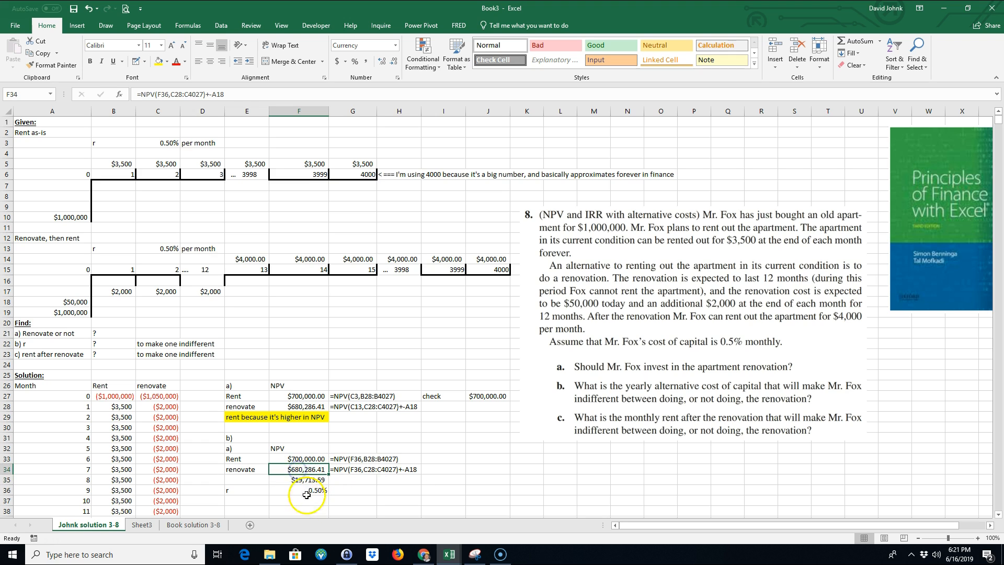
left_click(300, 482)
left_click(298, 461)
left_click(298, 472)
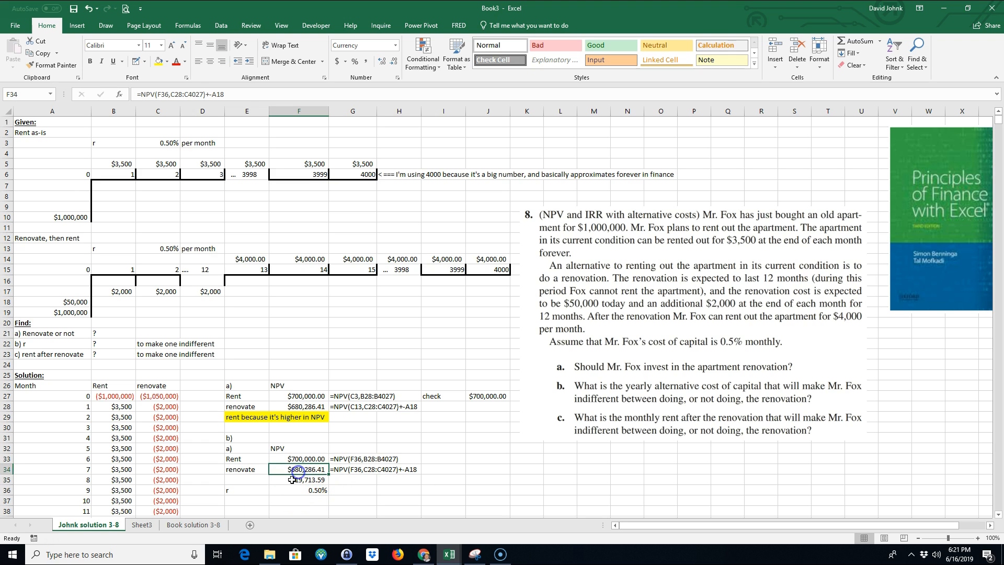
left_click(297, 461)
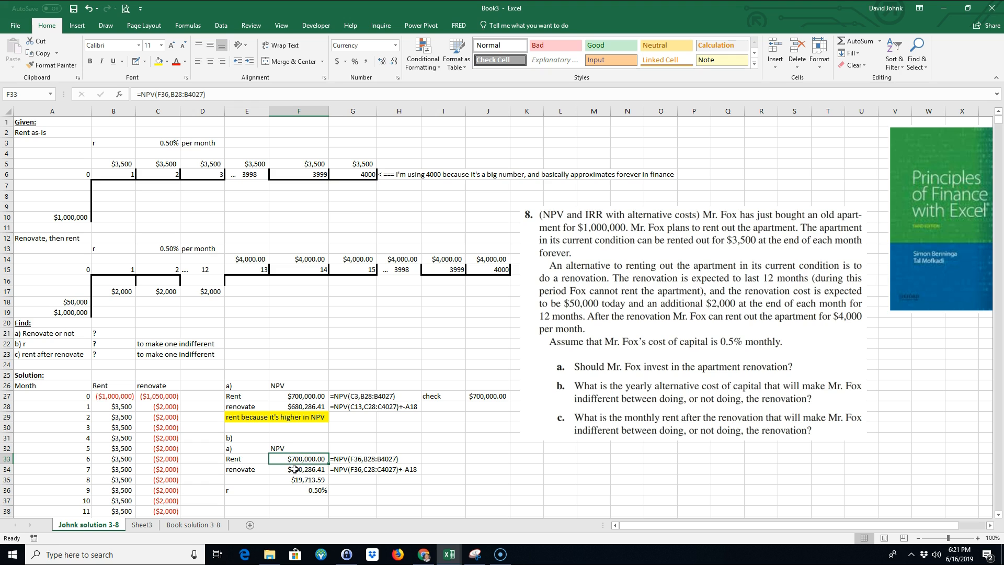
left_click(295, 470)
left_click(309, 492)
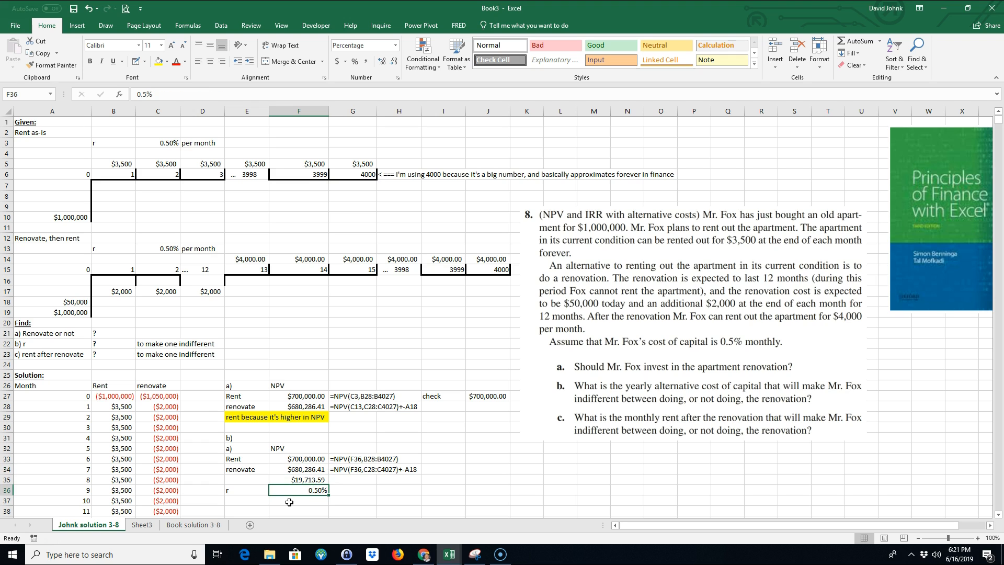
type(".6")
key("Return")
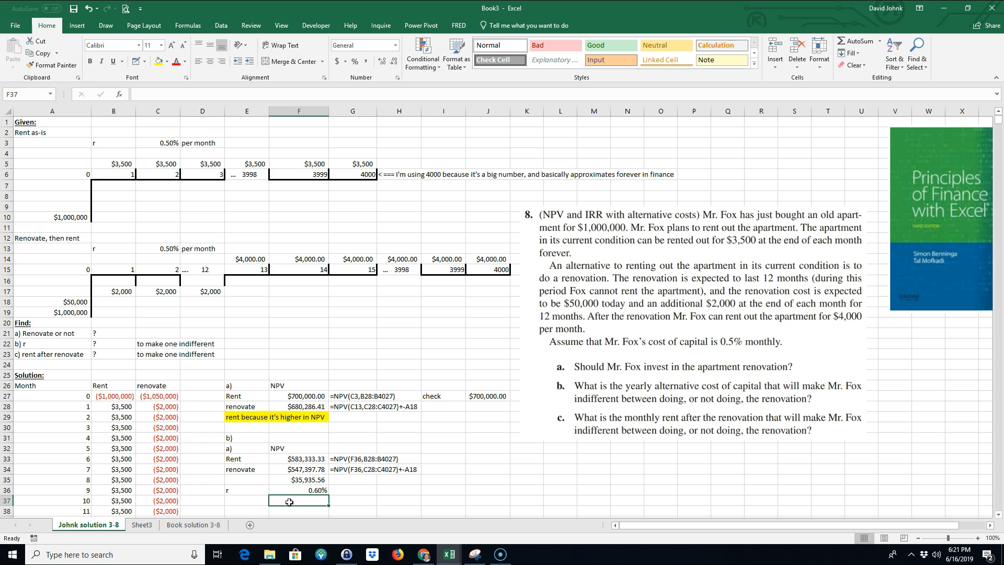
- Set the trial monthly rate in F36 to 0.4% and check the NPV difference in F35
key("Up")
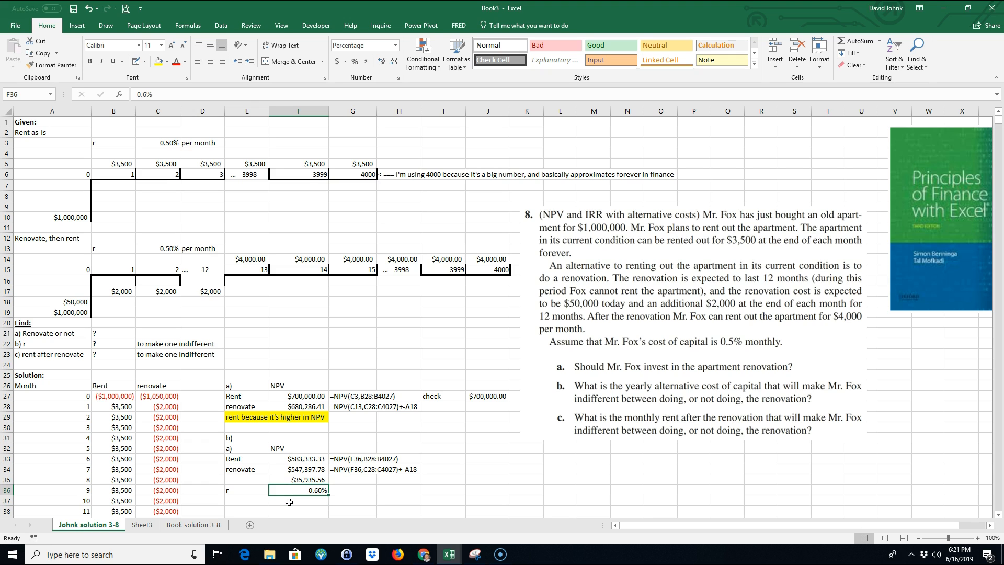
type(".4")
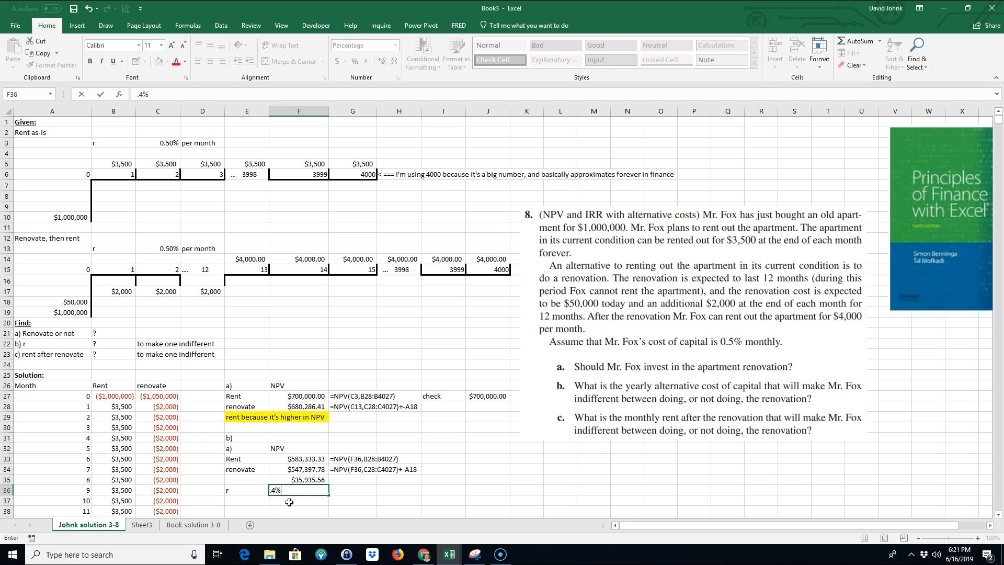
key("Return")
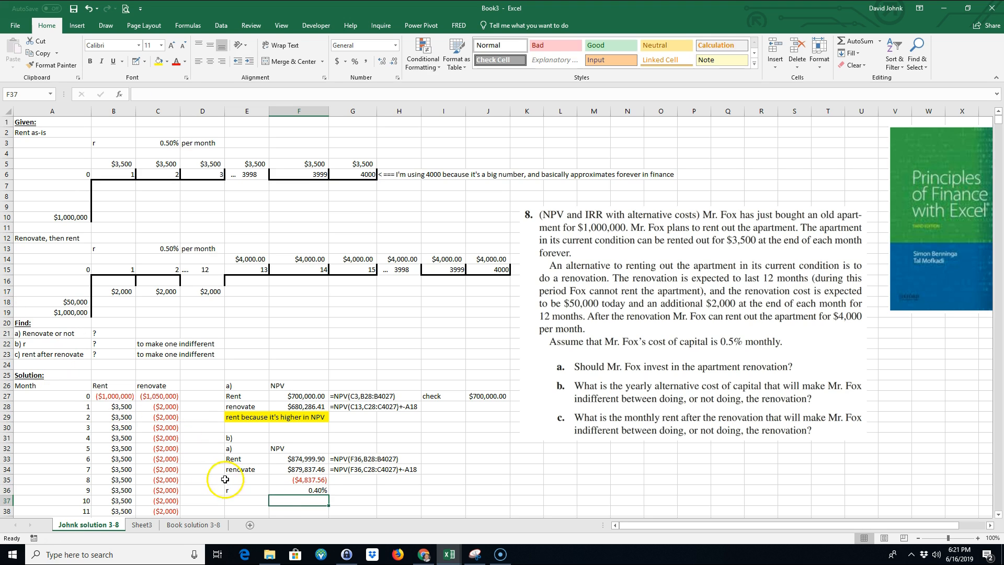
left_click(304, 479)
left_click(295, 467)
left_click(299, 478)
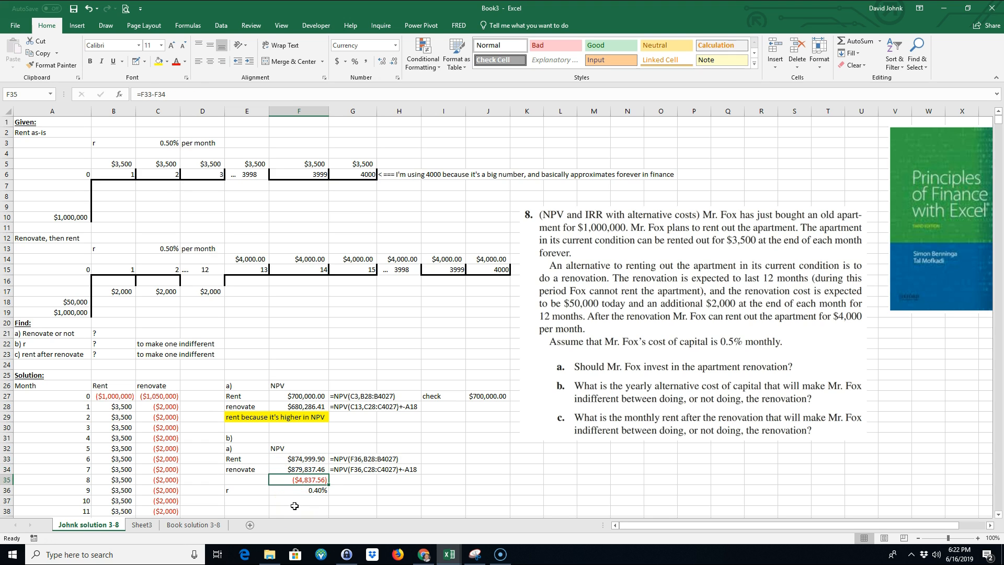
- Delete the leftover a) label in E32 from the part b block
left_click(241, 449)
key("Delete")
left_click(246, 490)
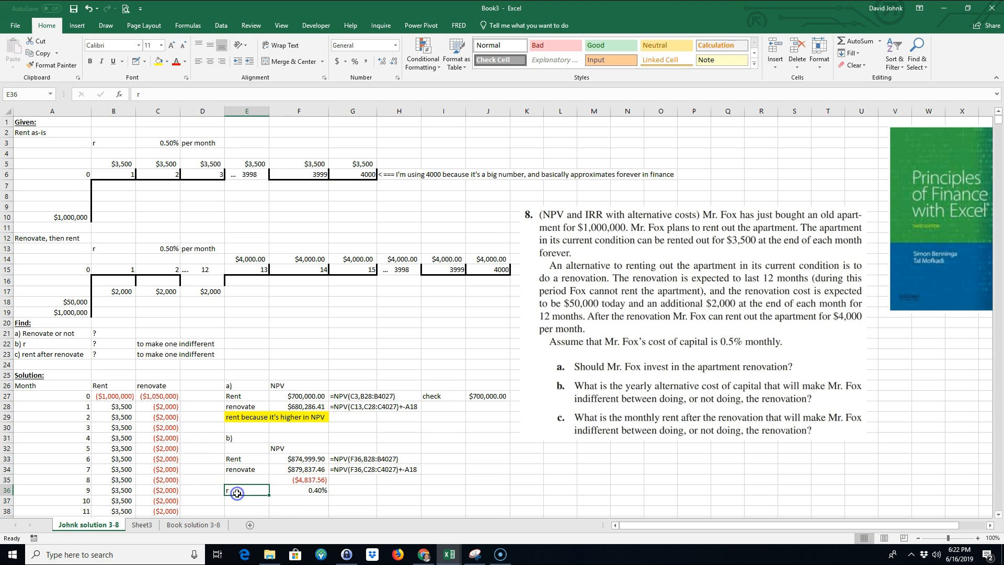
- Goal-seek the NPV difference in F35 to 0 by changing the monthly rate in F36, and accept the solution
left_click(315, 489)
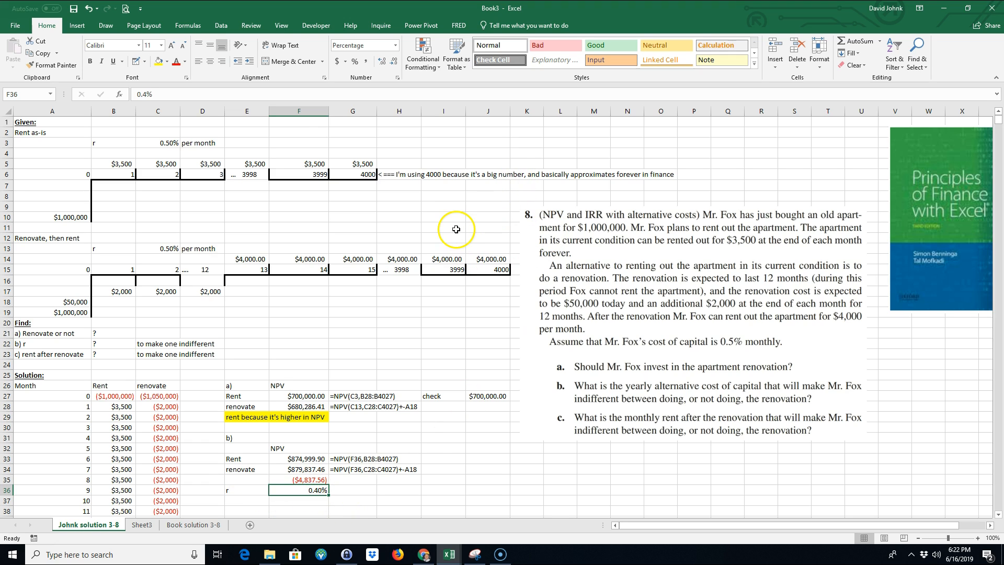
left_click(221, 26)
left_click(637, 67)
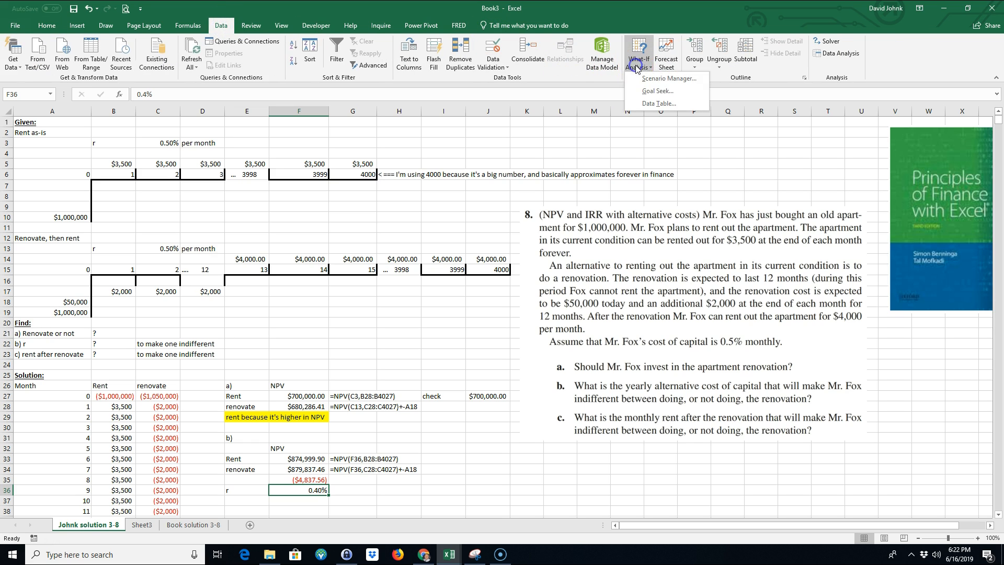
left_click(657, 91)
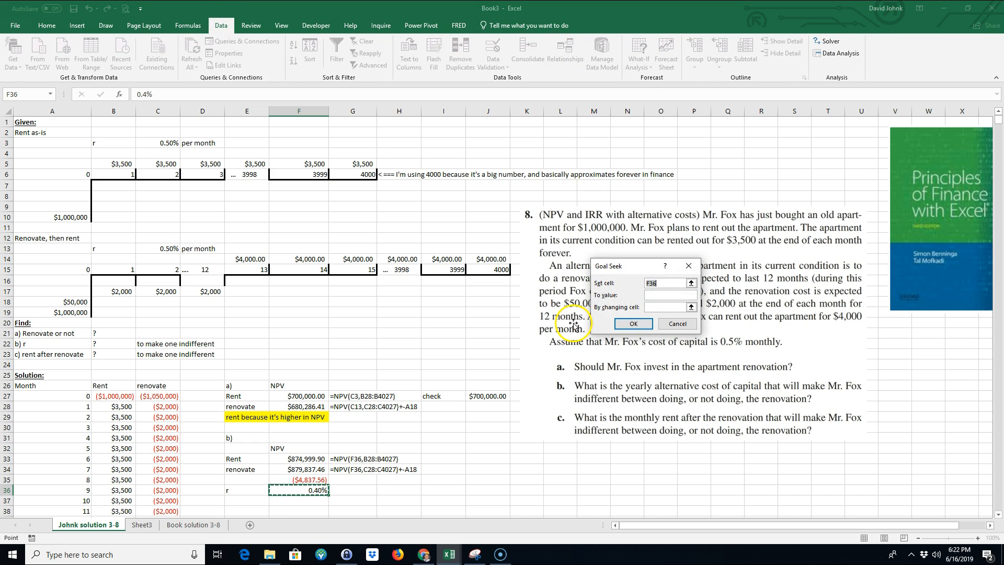
left_click(311, 479)
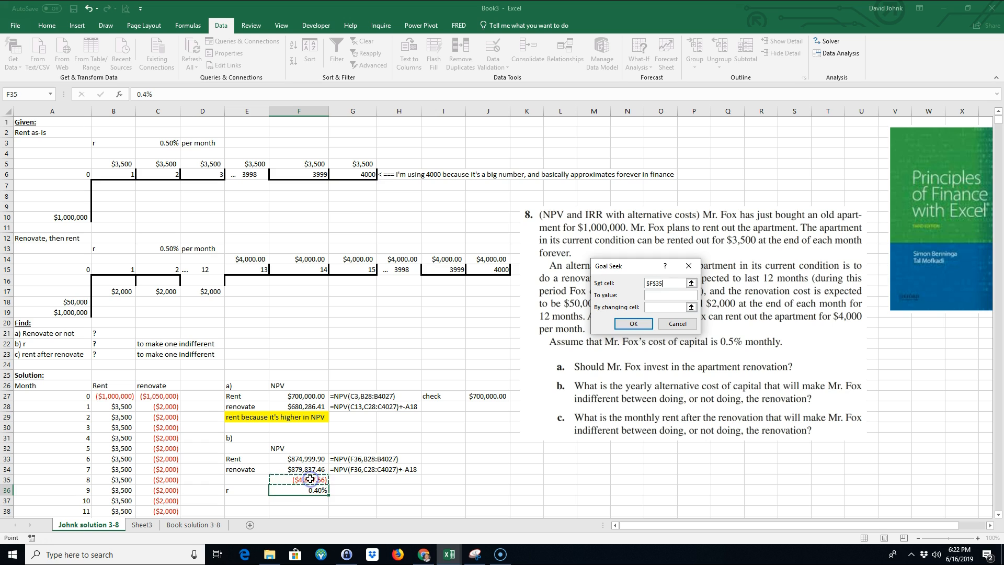
left_click(652, 294)
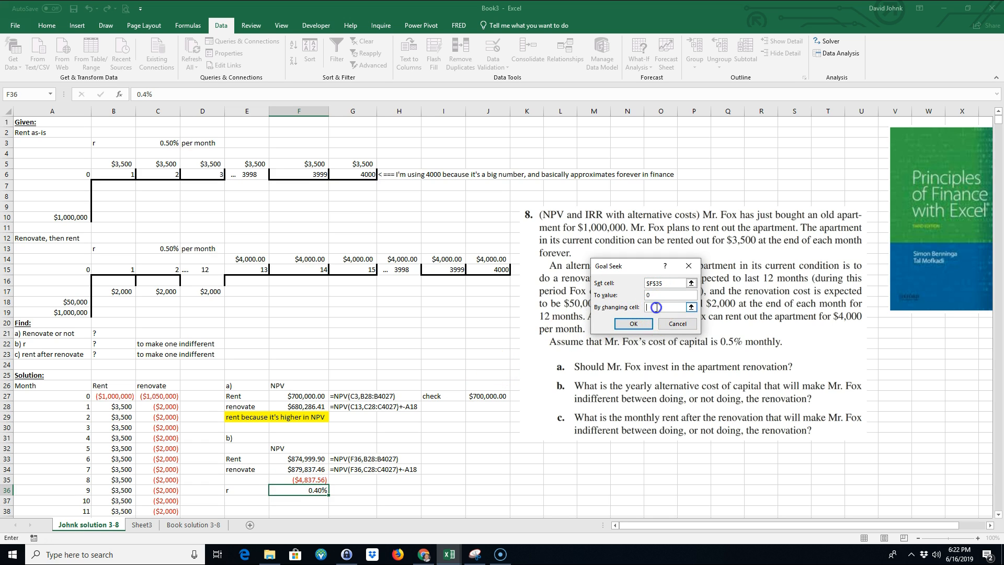
left_click(318, 491)
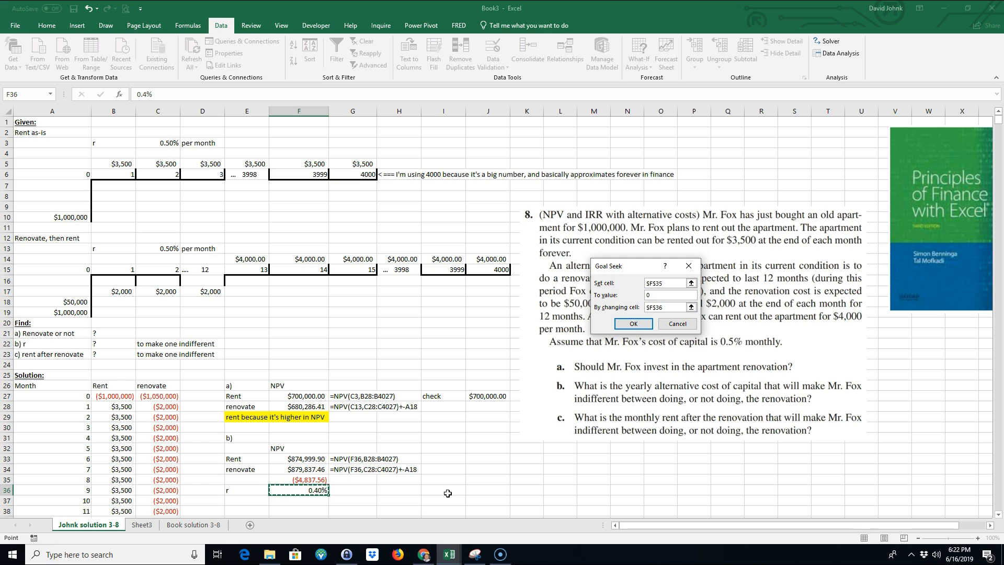
key("Return")
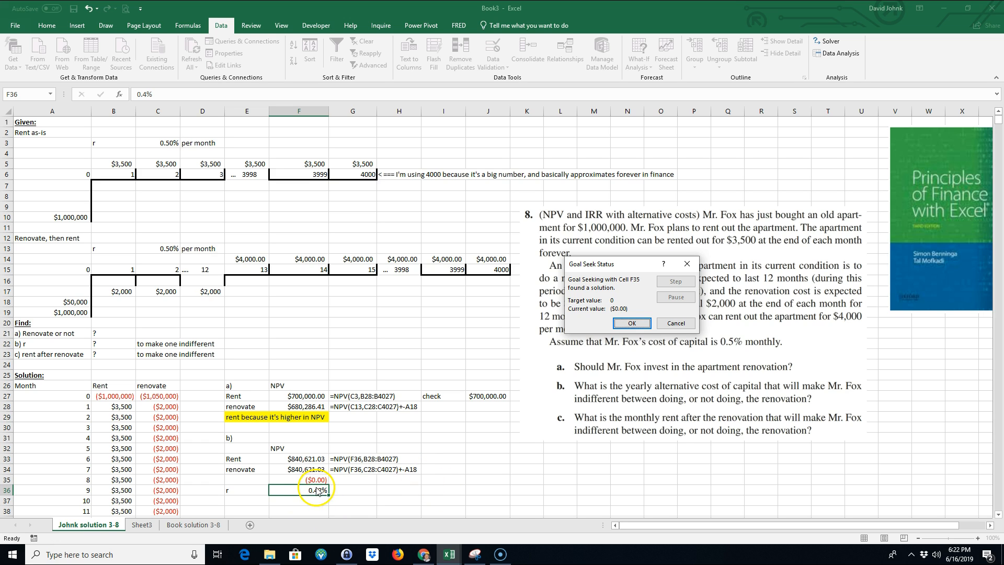
left_click(631, 323)
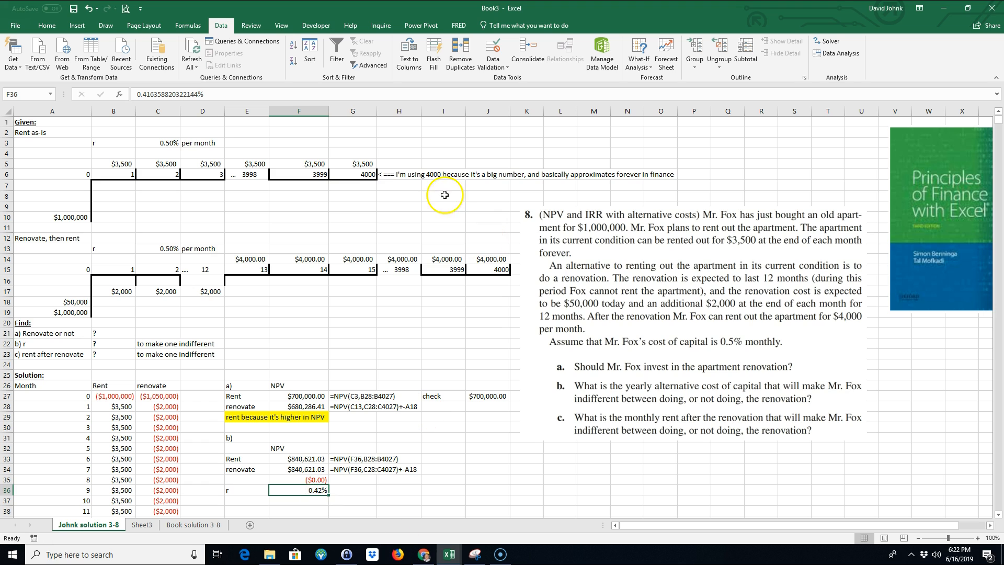
- Show the rate in F36 with five decimal places and highlight E36:F36 in yellow
left_click(47, 25)
left_click(383, 63)
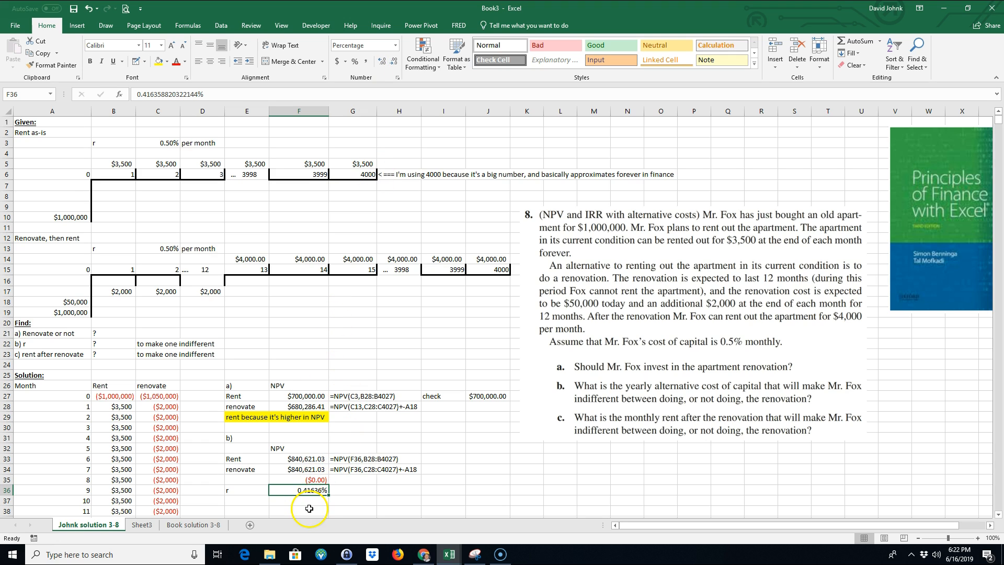
left_click_drag(246, 490, 294, 493)
left_click(158, 61)
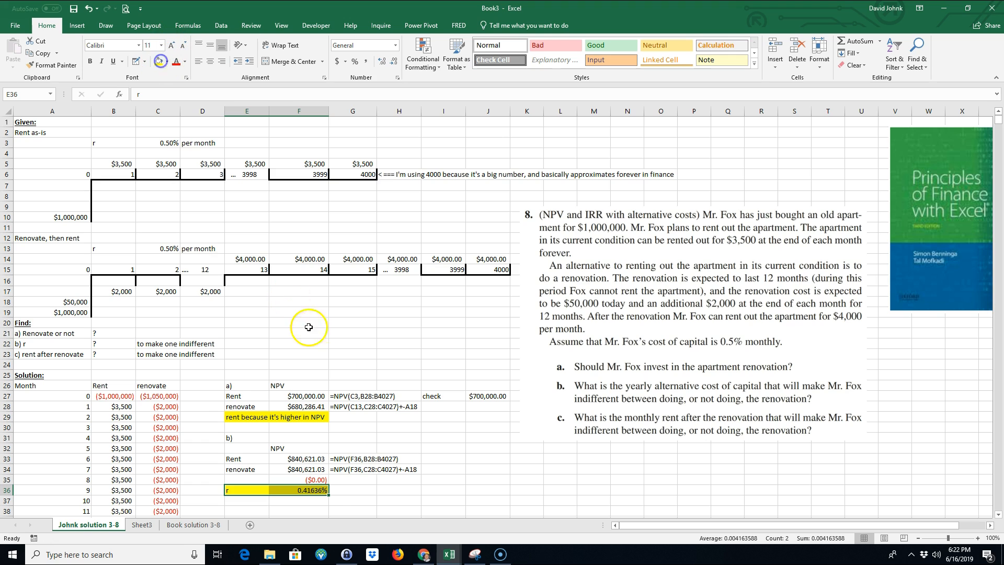
- Fill the formula display from G34 down to G35 and enter the note "used goal seek" in G36
left_click(339, 471)
left_click_drag(378, 476, 374, 486)
left_click(360, 493)
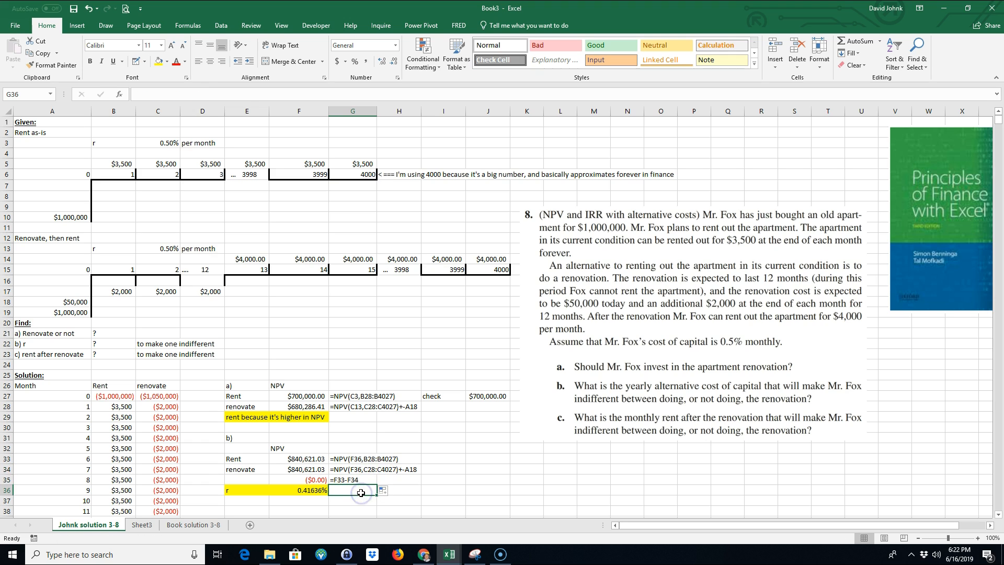
type("used goal seek")
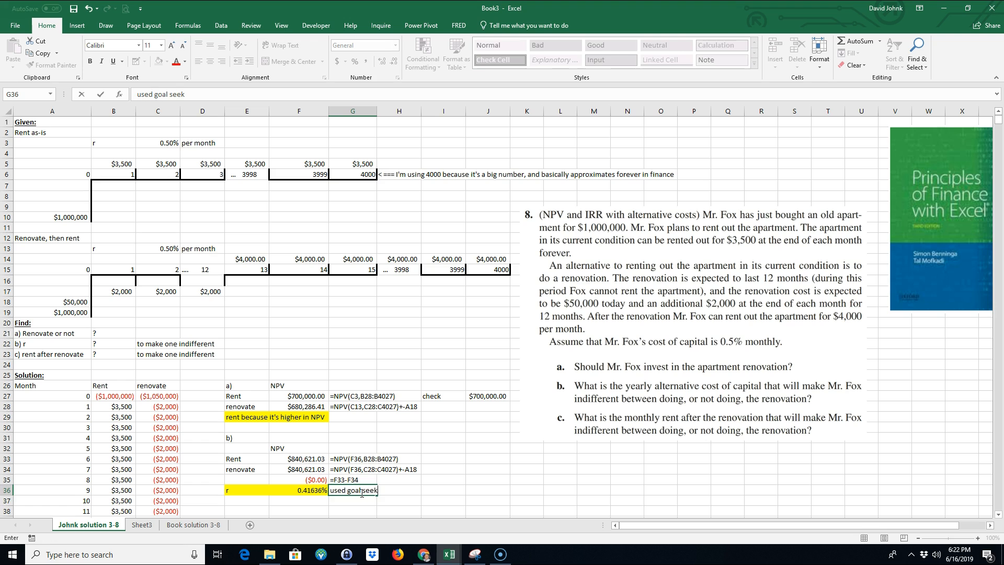
key("Return")
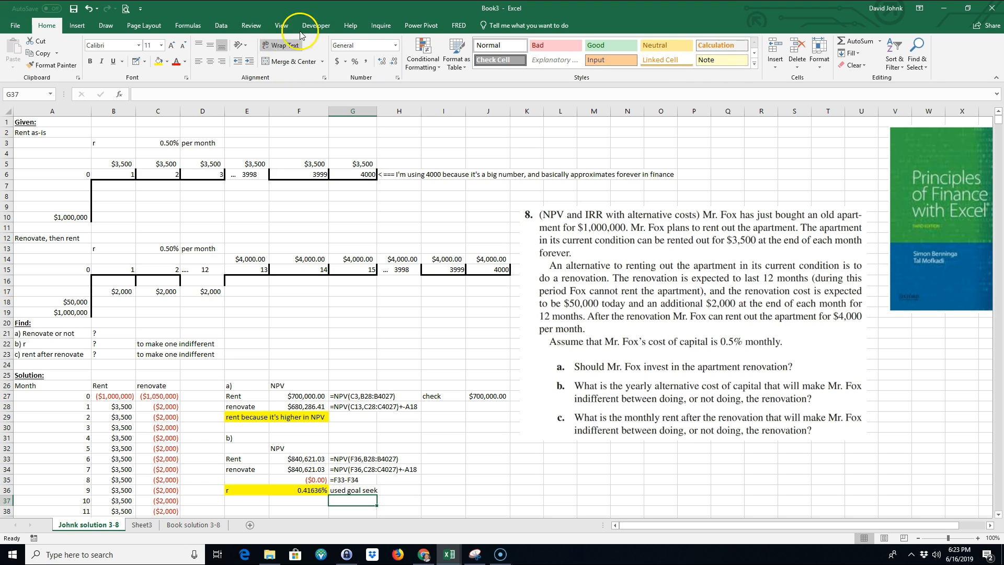
- Set up Goal Seek again with F35 as the set cell, 0 as the target and F36 as the changing cell
left_click(221, 26)
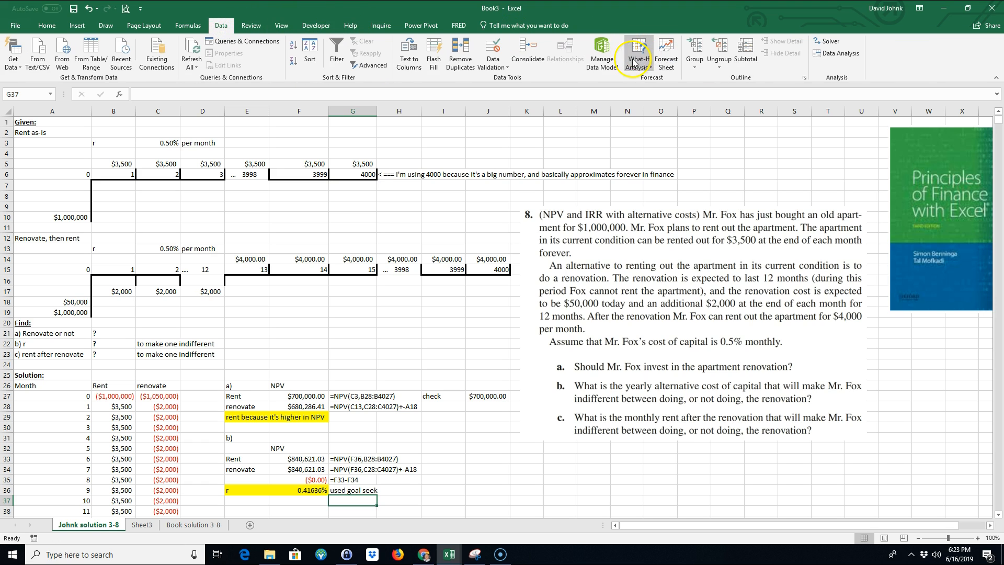
left_click(627, 46)
left_click(646, 92)
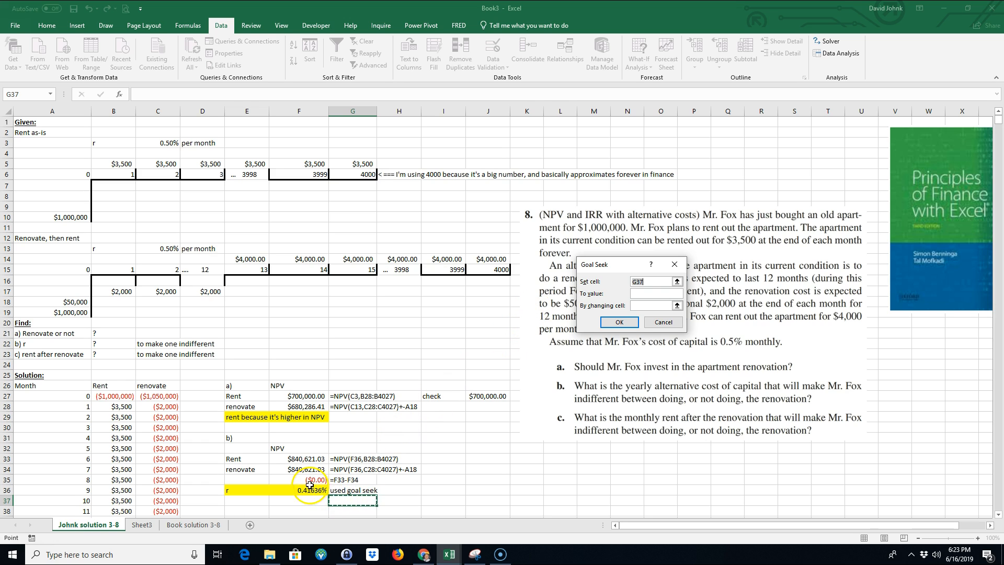
left_click(313, 480)
left_click(641, 294)
type("0")
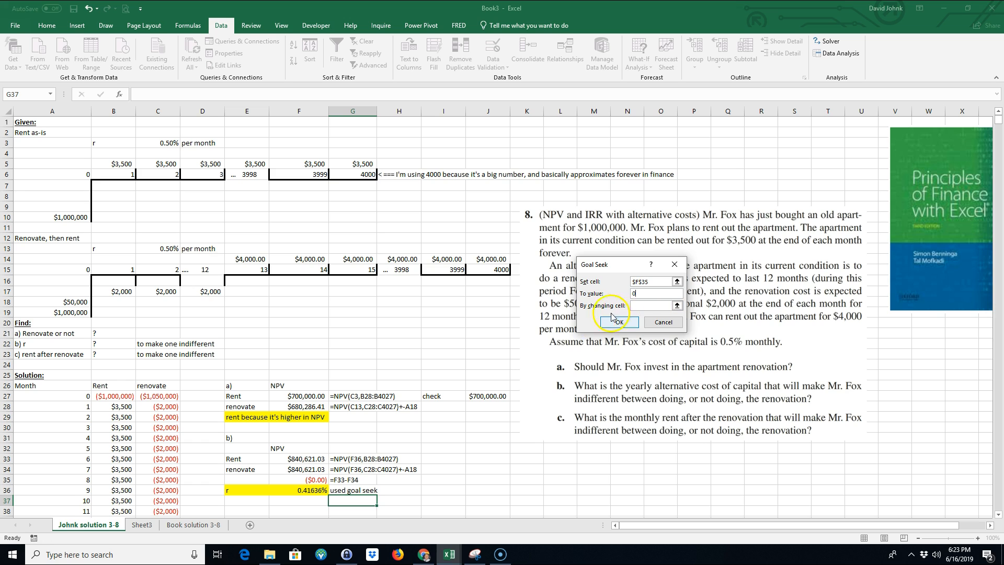
left_click(637, 307)
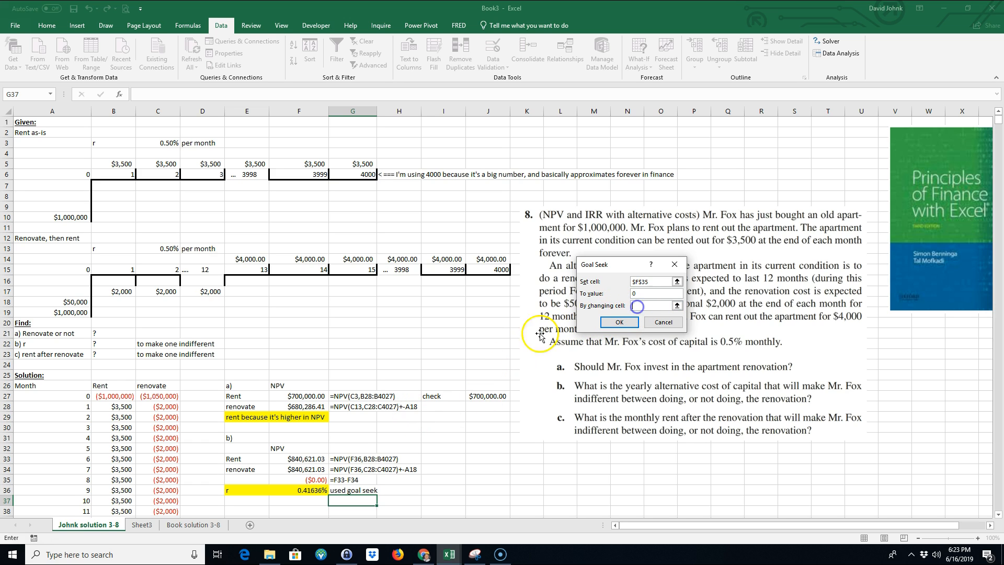
left_click(314, 490)
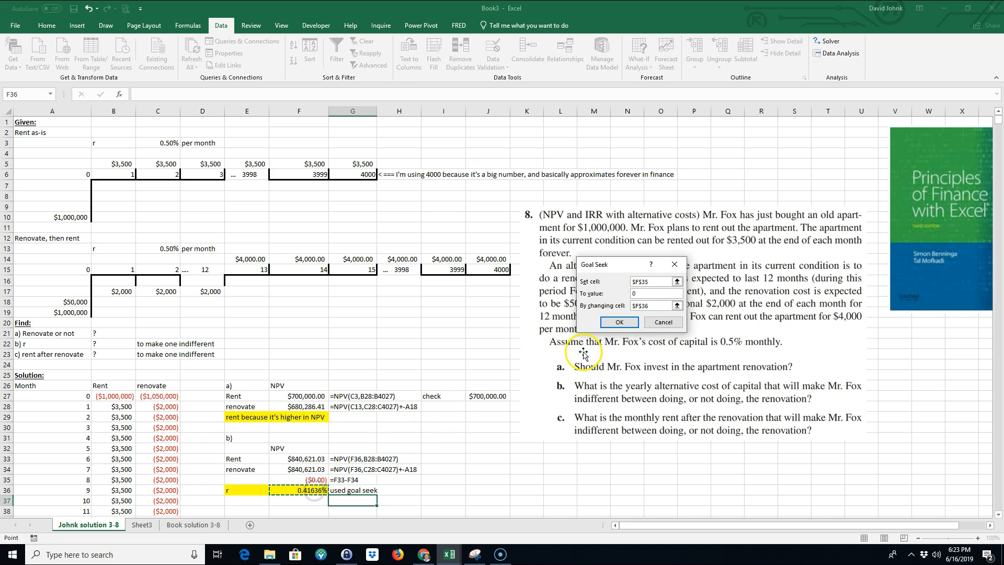
- Switch to Snipping Tool, capture the filled-in Goal Seek dialog, and cancel that dialog in Excel
left_click(474, 556)
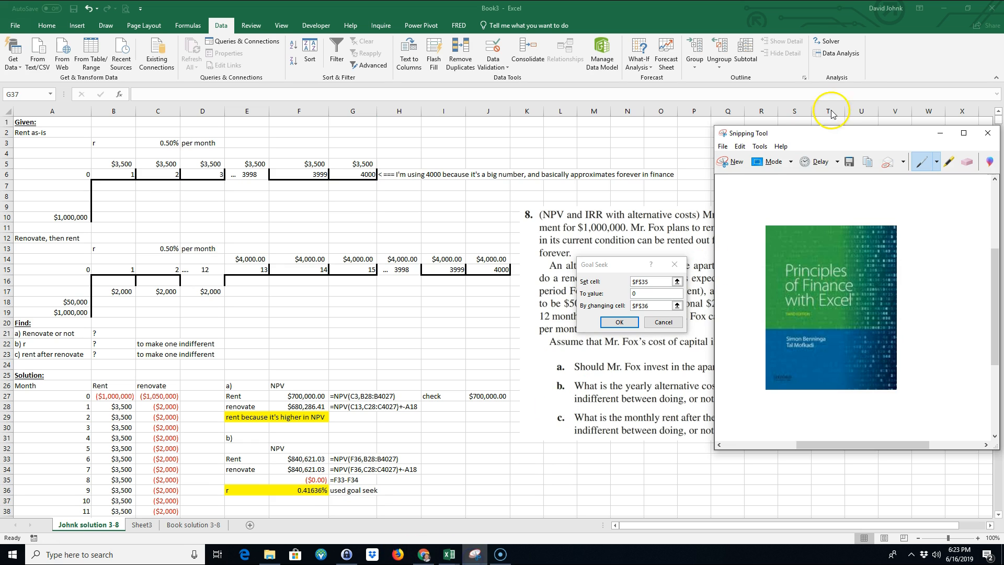
left_click(732, 160)
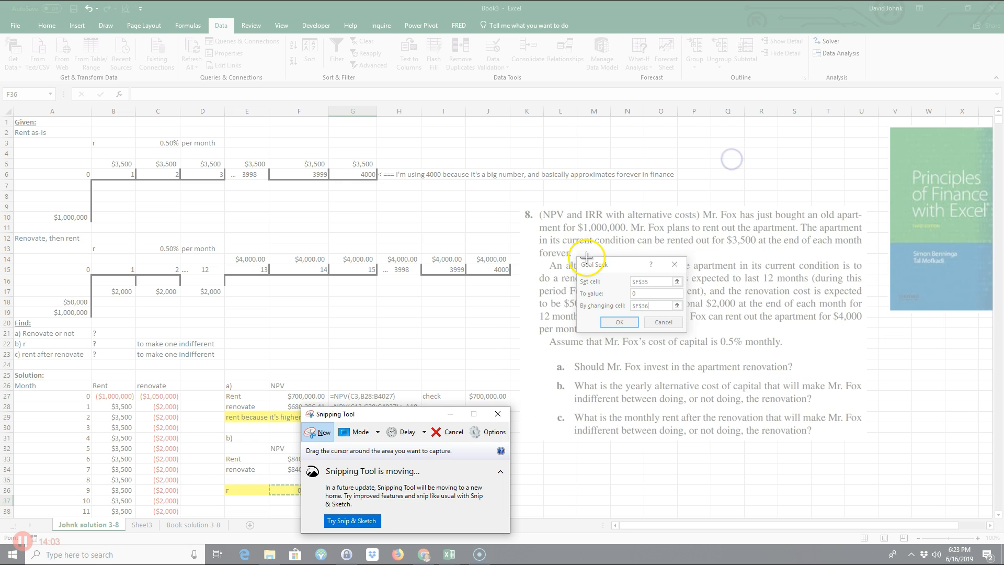
left_click_drag(575, 254, 687, 333)
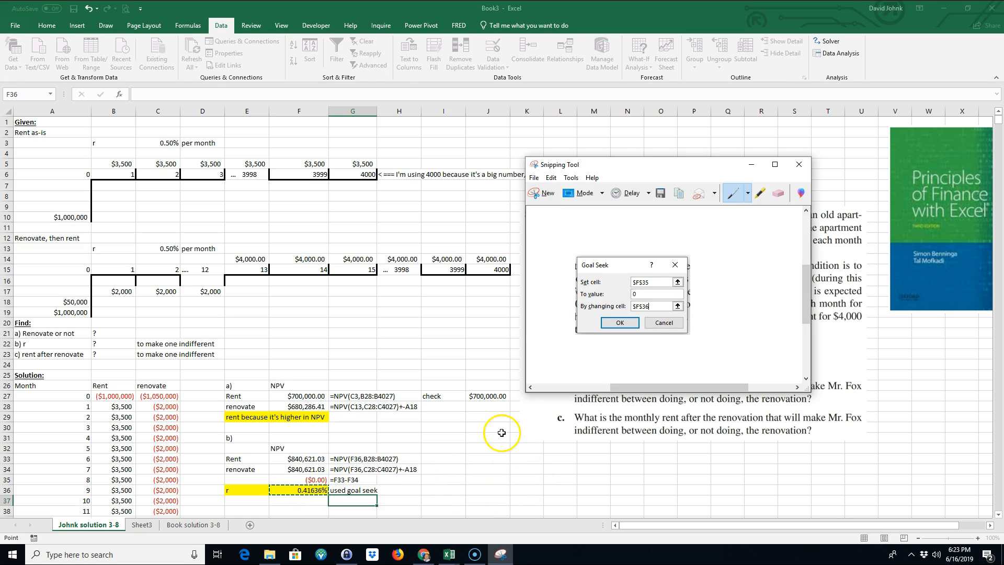
left_click_drag(679, 172, 257, 143)
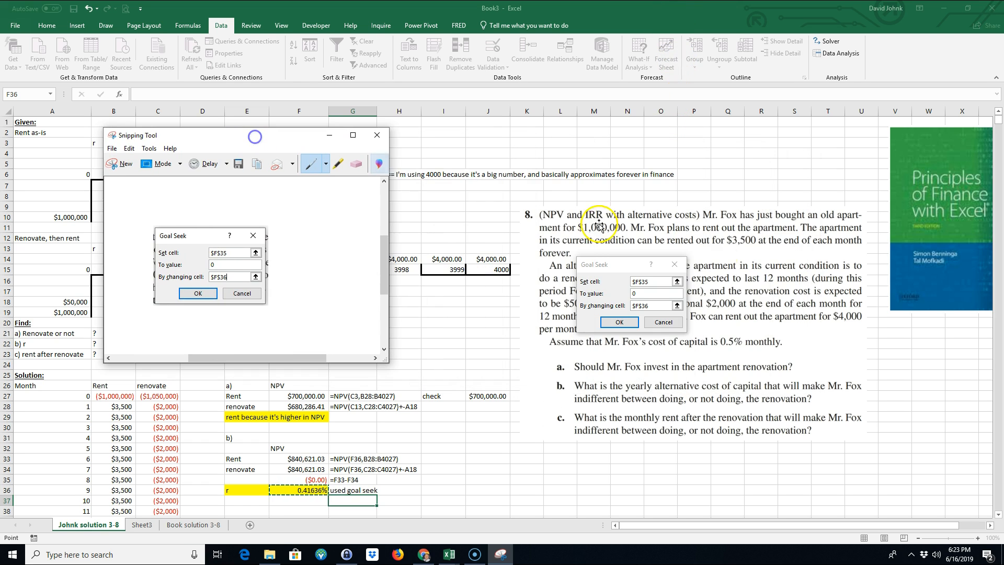
left_click(666, 328)
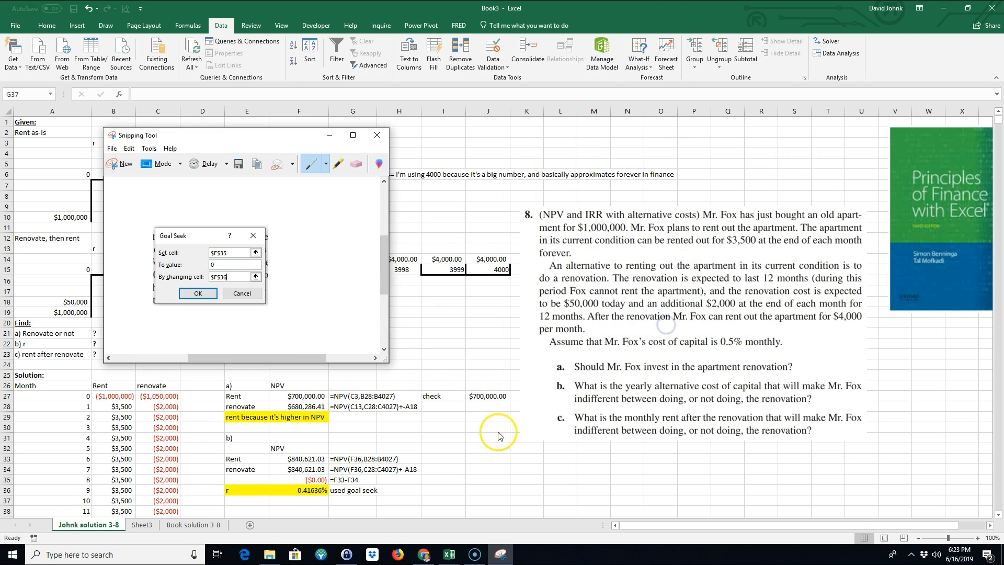
- Paste the Goal Seek snip into the worksheet and place it beside the part b results, around columns I and J
left_click(444, 469)
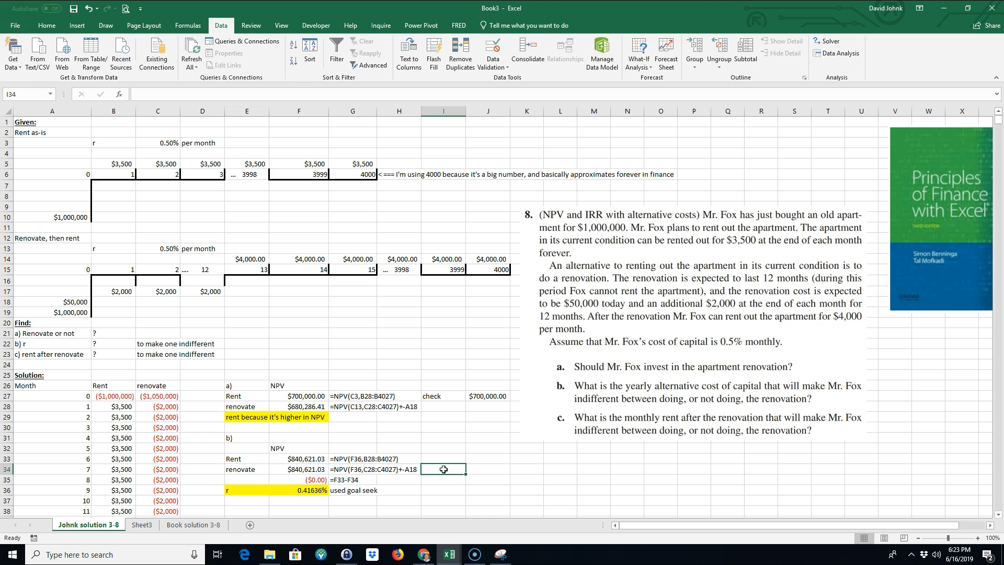
key("ctrl+v")
scroll(607, 458, "down", 2)
left_click_drag(466, 408, 472, 385)
left_click(398, 466)
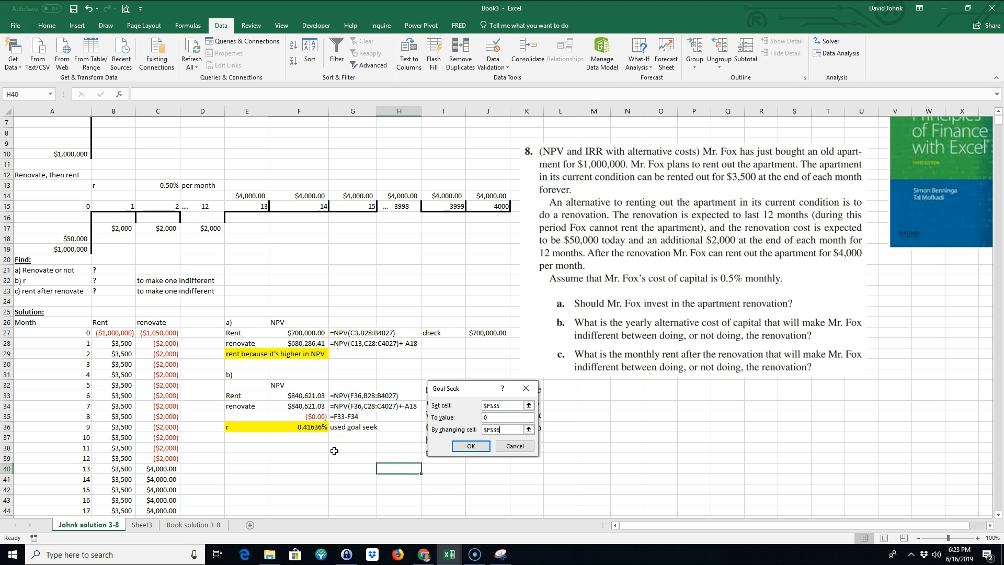
- Review the part b rate in F36, the NPV difference in F35 and the two NPVs in F33:F34
left_click(316, 436)
left_click(310, 428)
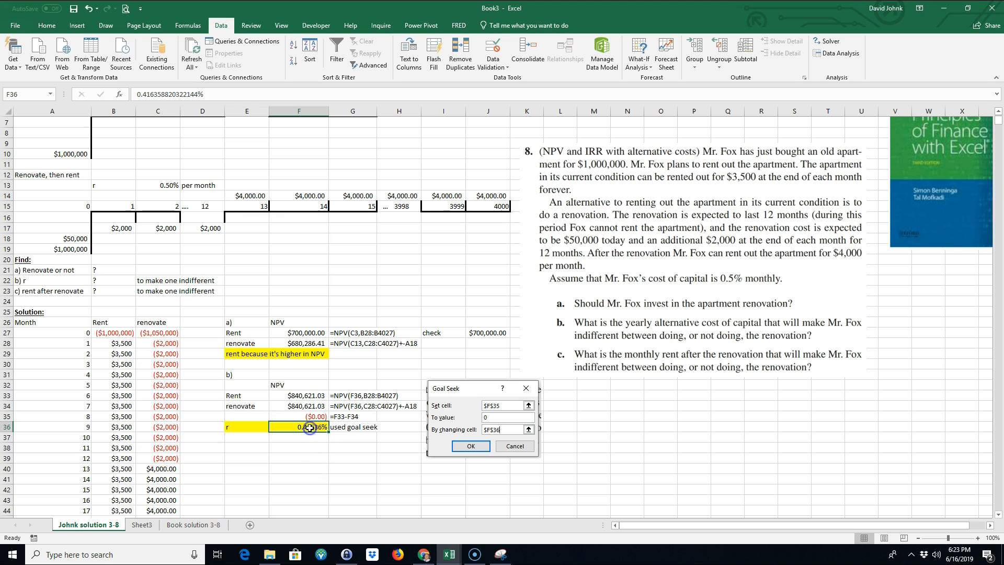
left_click(308, 416)
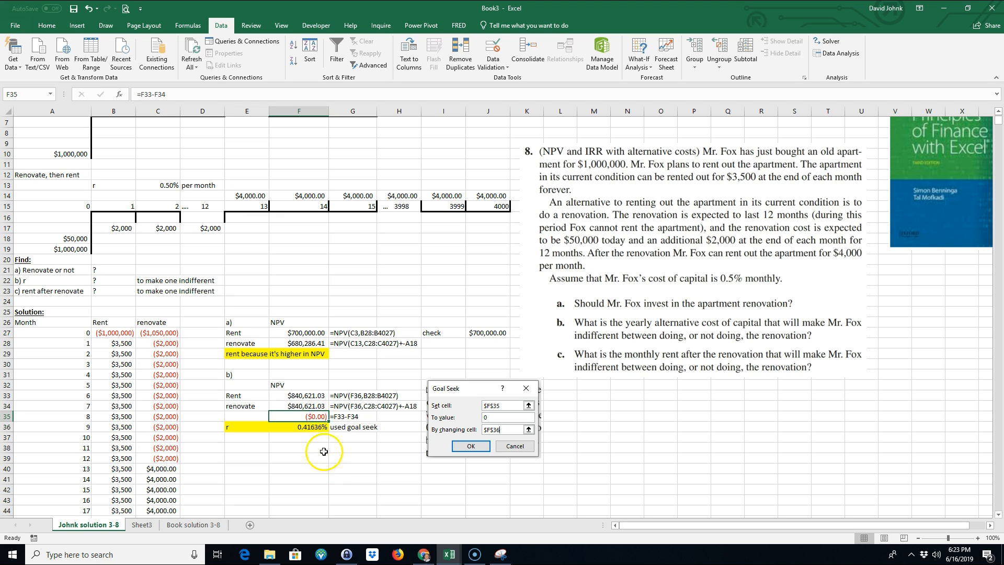
left_click_drag(306, 396, 309, 406)
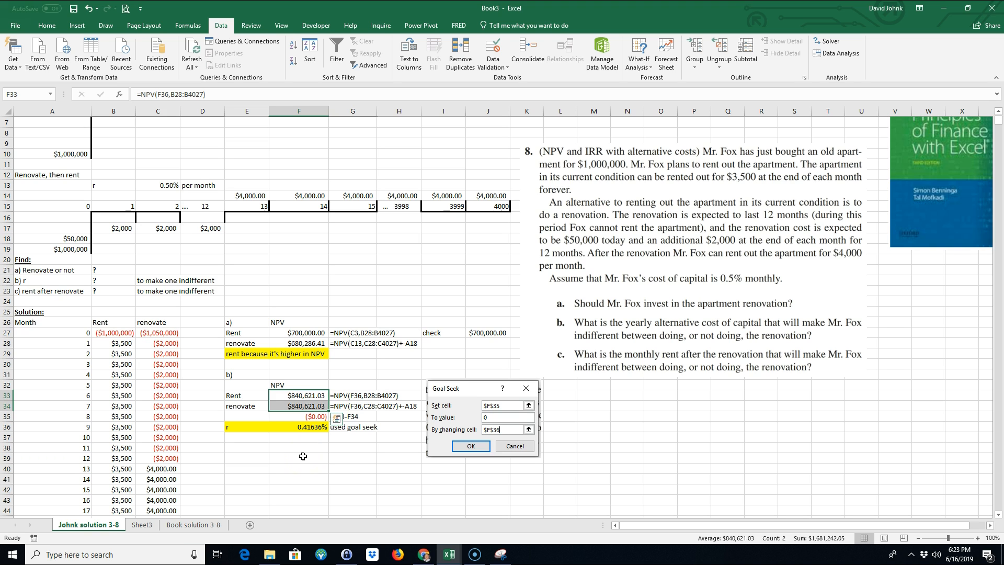
scroll(303, 491, "up", 2)
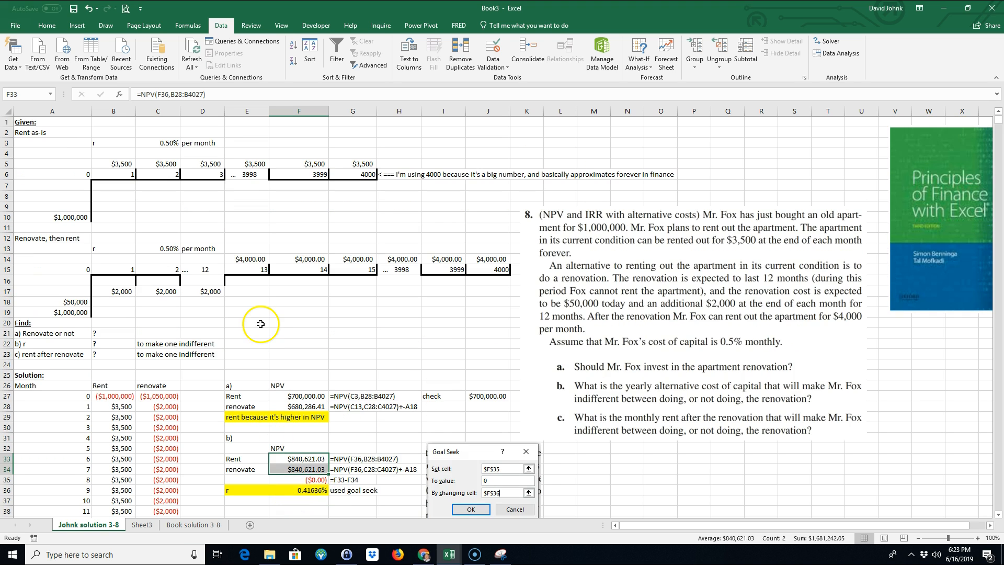
scroll(361, 445, "down", 1)
left_click(308, 460)
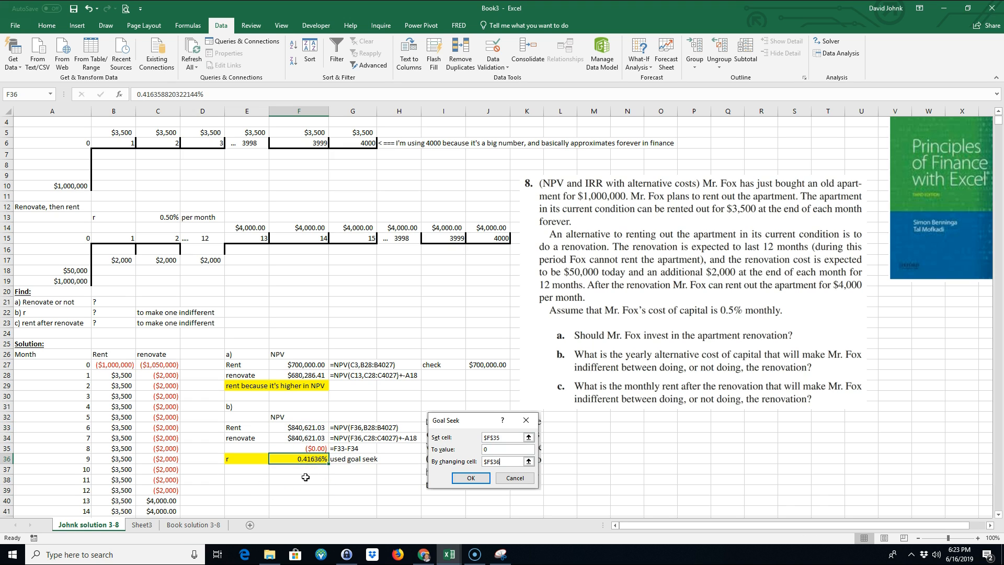
left_click(300, 437)
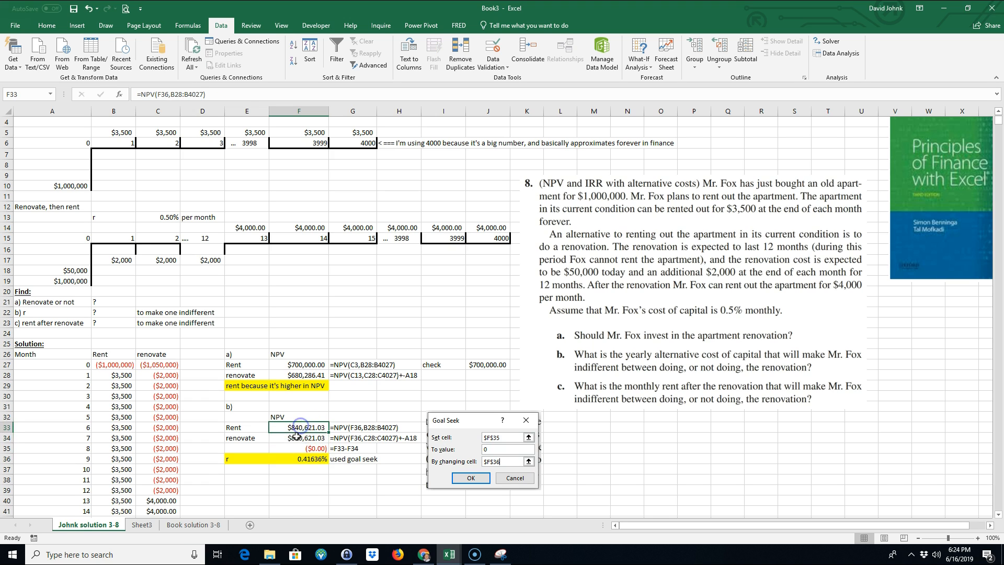
- Enter the part label c) in E38 below the part b block
left_click(237, 480)
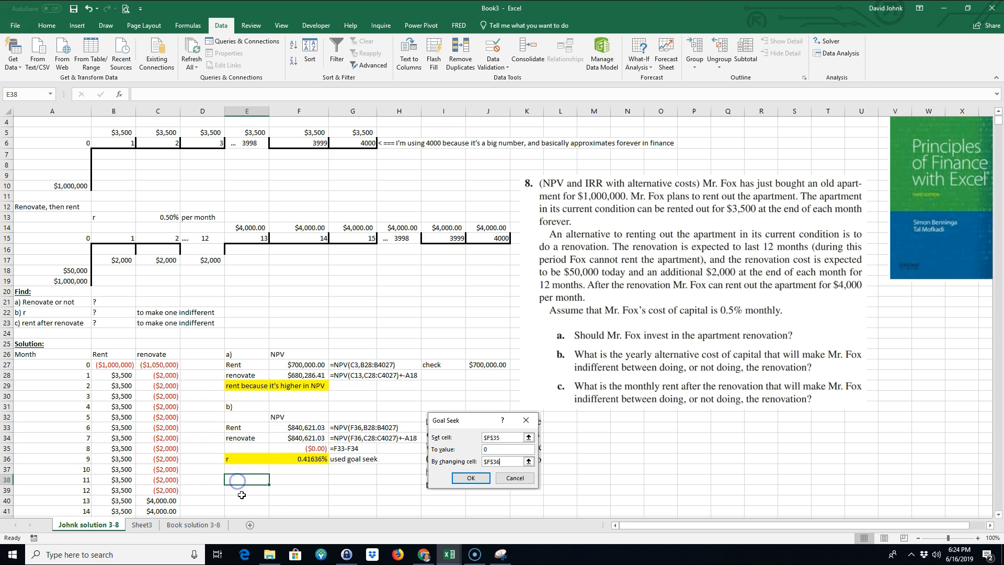
type("c")
key("Return")
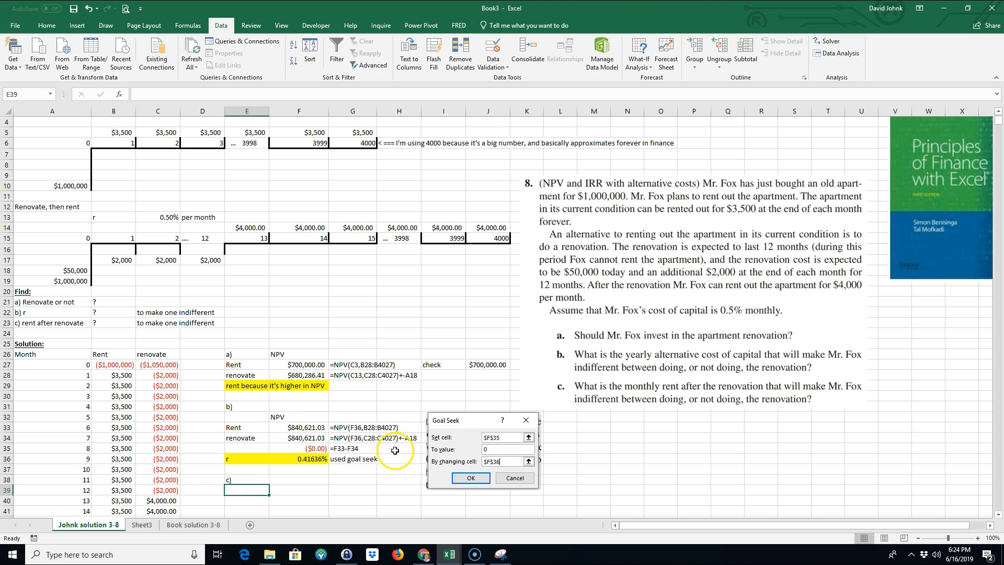
- Examine the post-renovation rents in row 14 and the given monthly rate in C3 for part c
left_click_drag(246, 229, 478, 233)
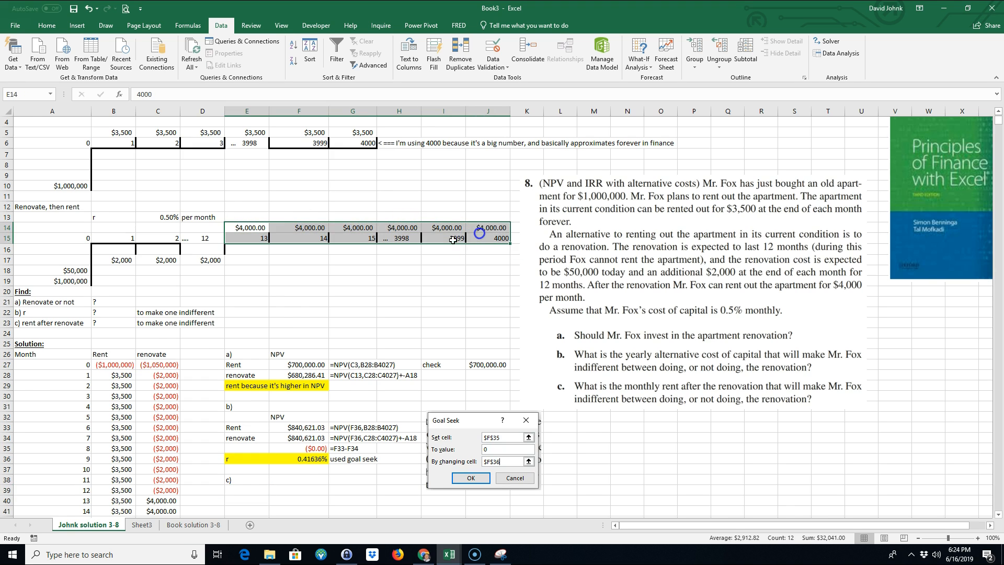
scroll(272, 324, "up", 1)
left_click(162, 143)
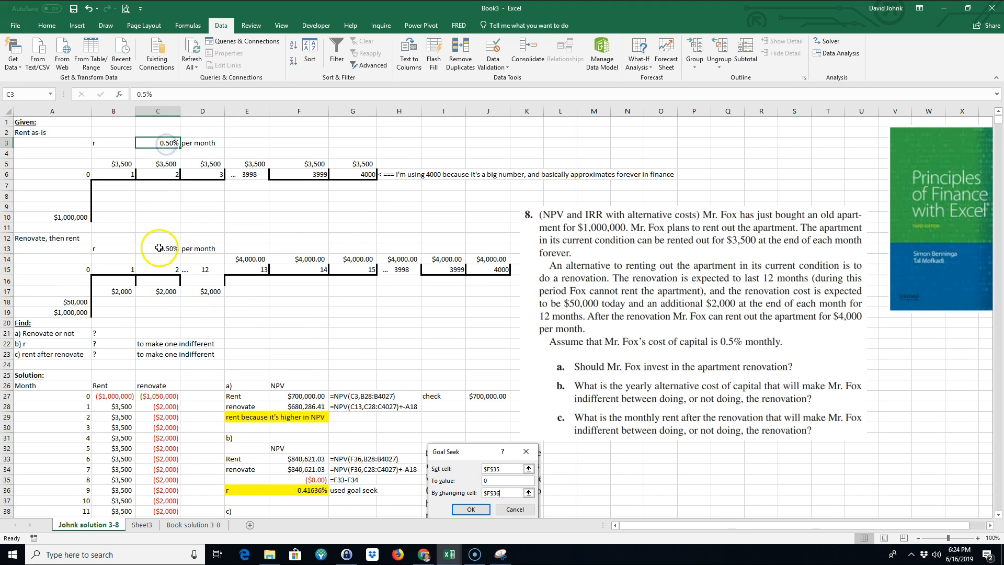
- Examine the post-renovation rents in row 14 and the part a NPV results in E27:F29
left_click_drag(246, 259, 500, 259)
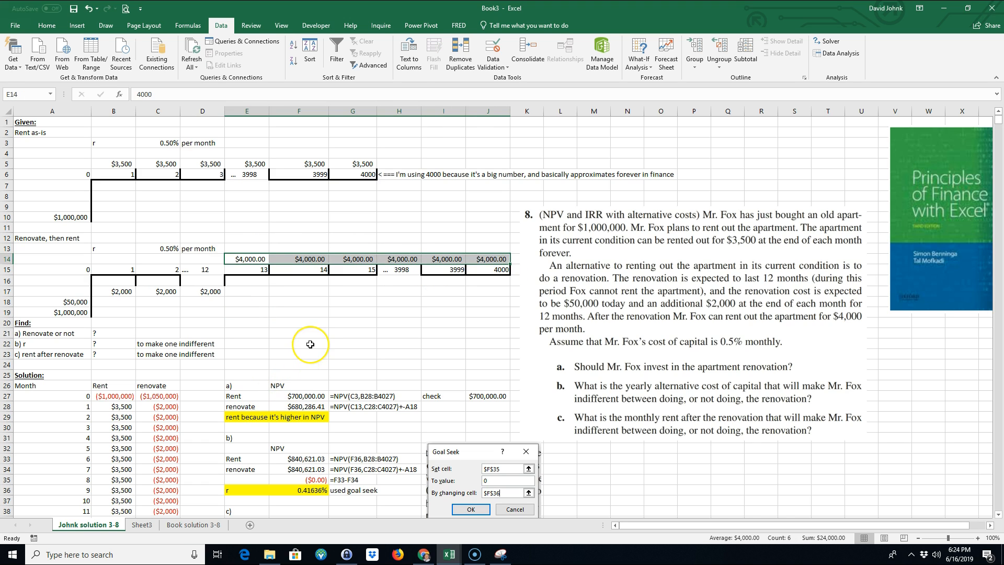
scroll(310, 345, "down", 3)
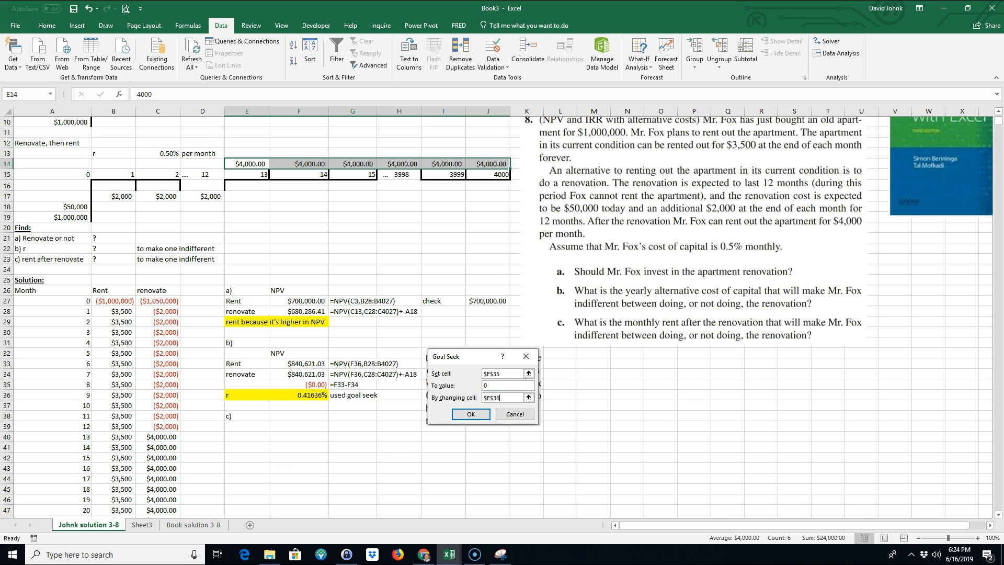
mouse_move(1003, 556)
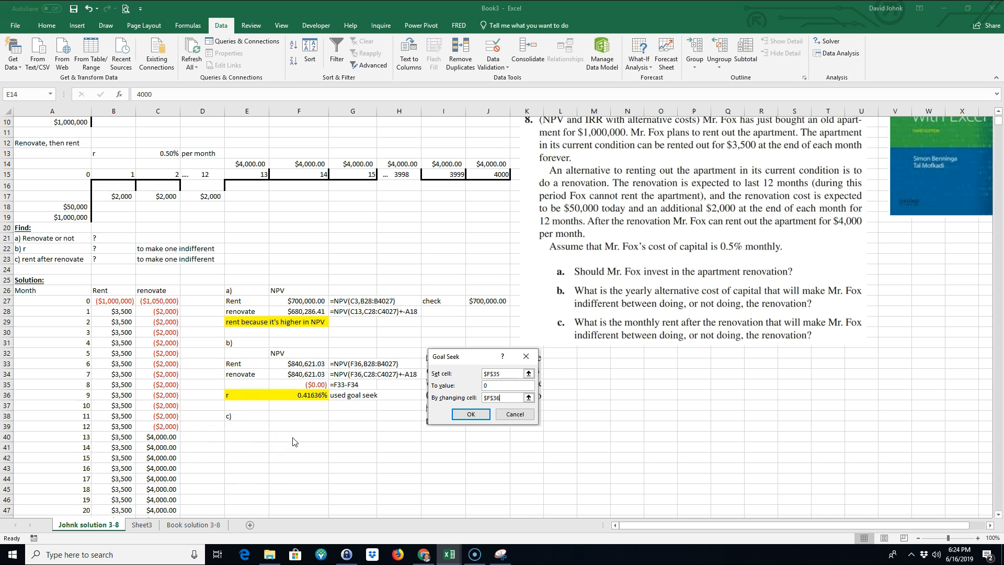
left_click(289, 474)
left_click_drag(253, 300, 314, 322)
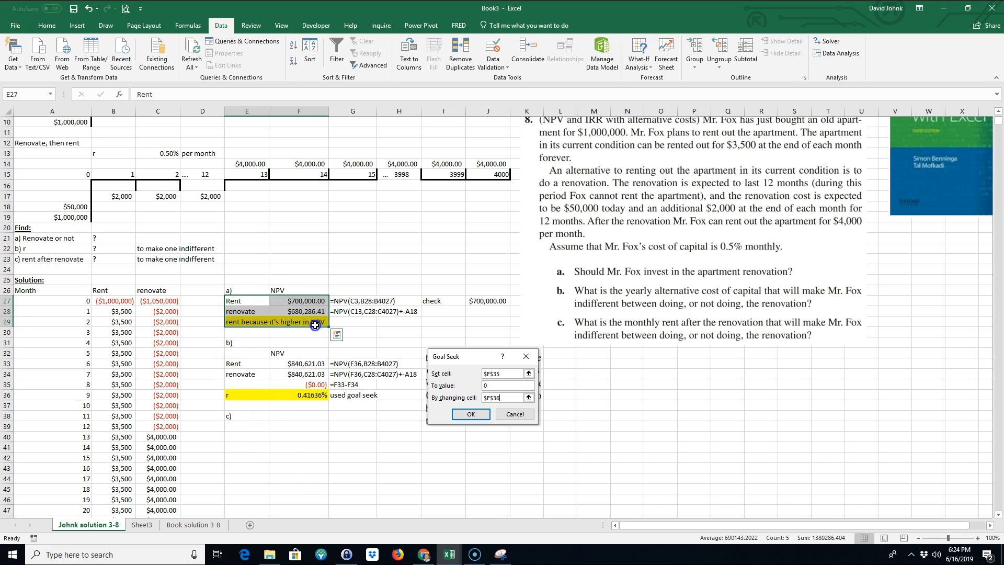
scroll(378, 336, "up", 1)
scroll(379, 336, "down", 1)
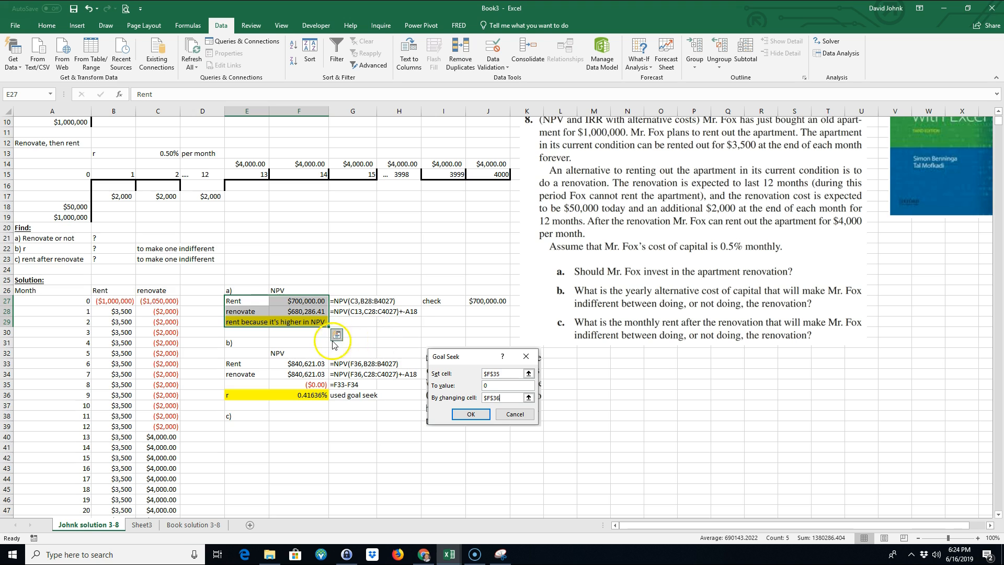
- Move the highlighted part a conclusion from row 29 down to row 30
left_click(302, 333)
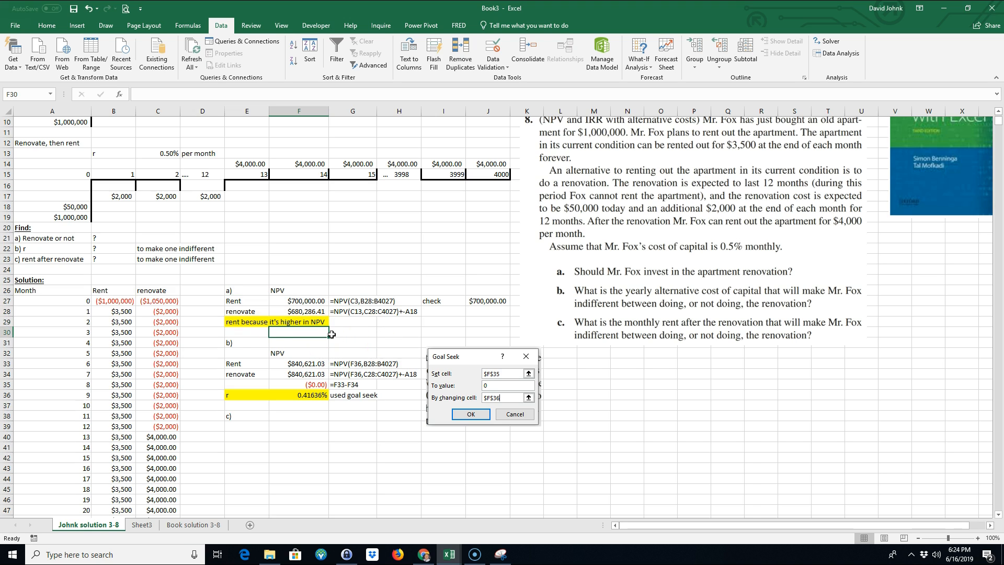
left_click(276, 321)
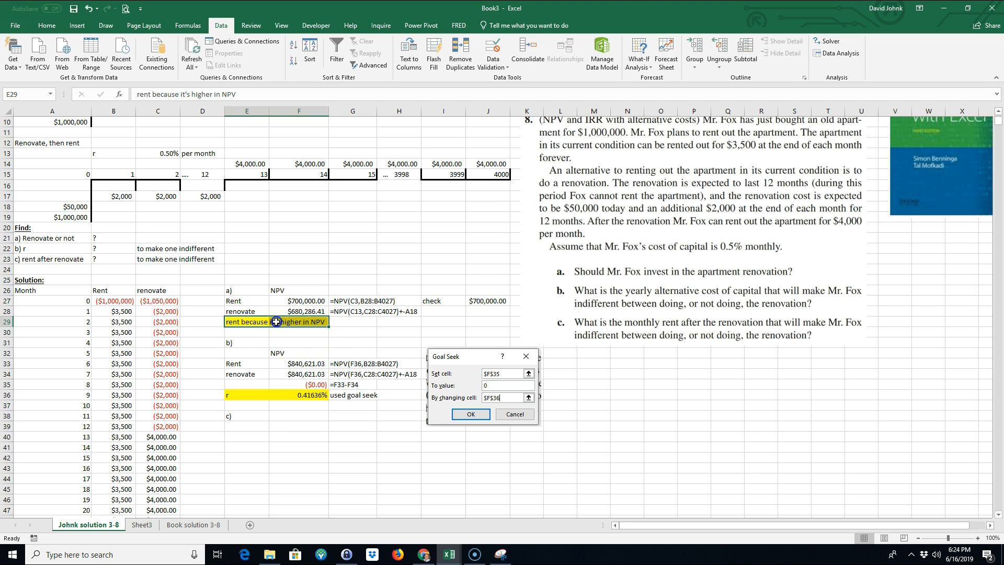
left_click_drag(282, 326, 283, 336)
- Enter the formula =F27-F28 in F29 to calculate the difference between the rent and renovate NPVs
left_click(297, 322)
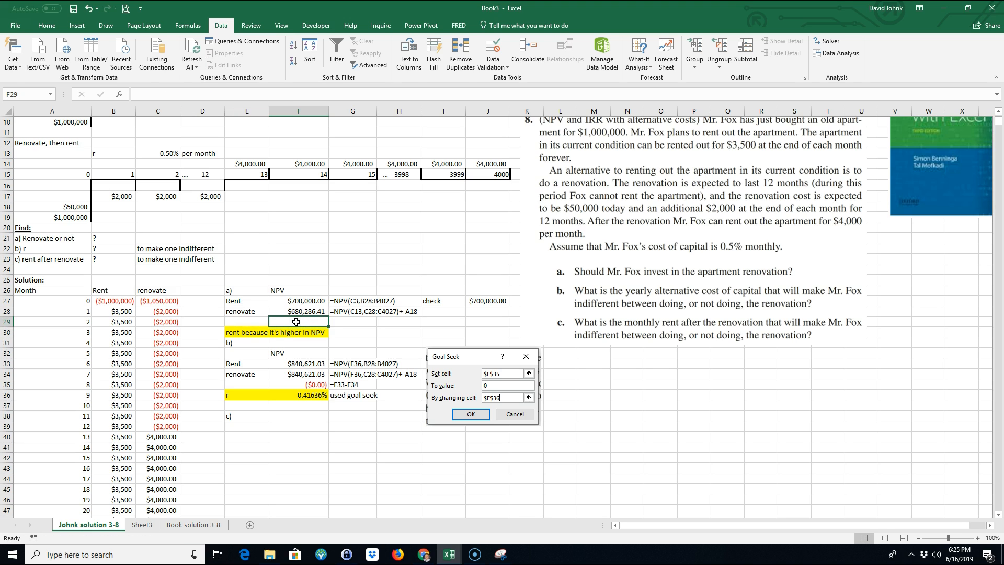
type("=")
left_click(296, 300)
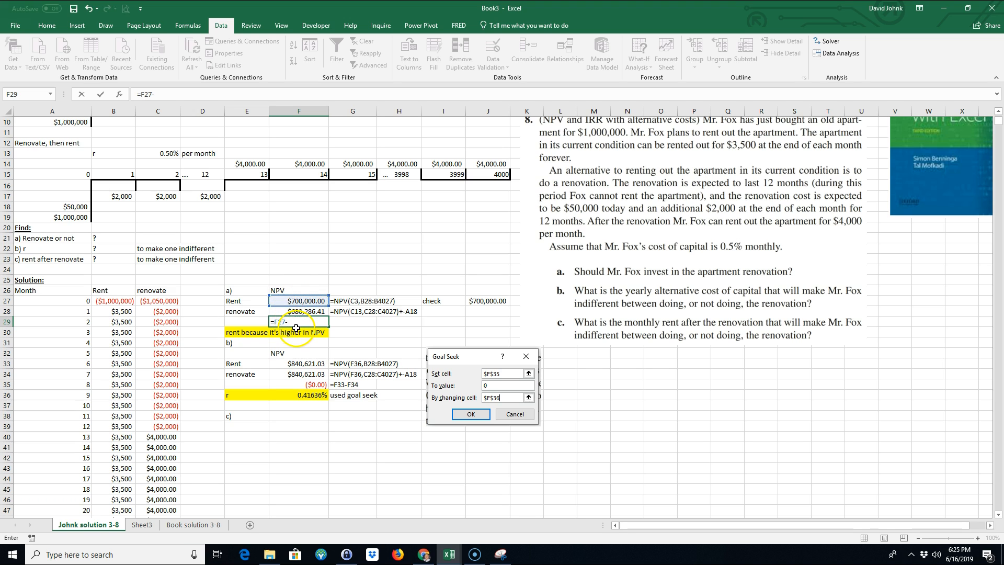
key("Return")
left_click(301, 322)
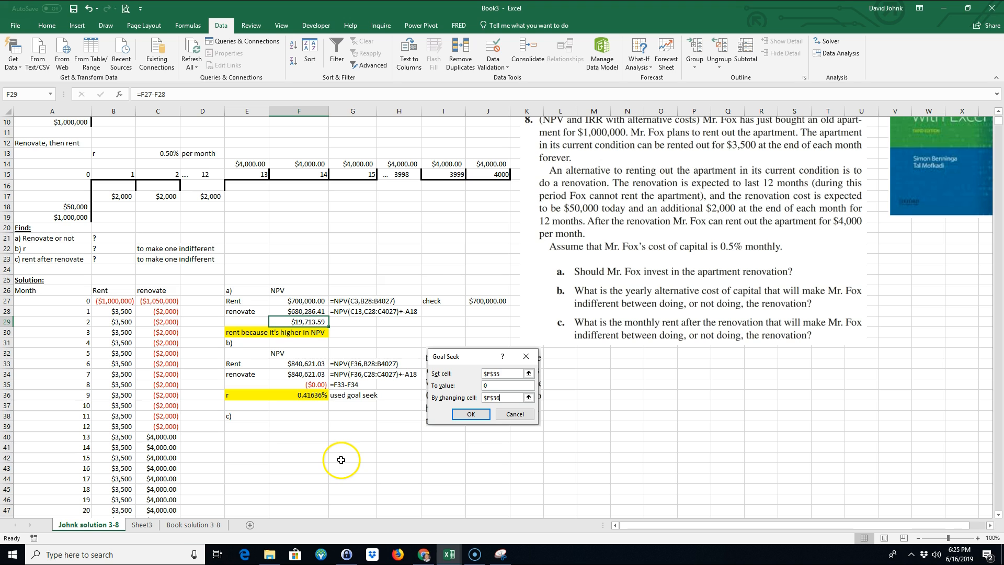
- Try to Goal Seek the NPV difference in F29 to 0 by changing the post-renovation rent in E14
left_click(639, 75)
left_click(650, 98)
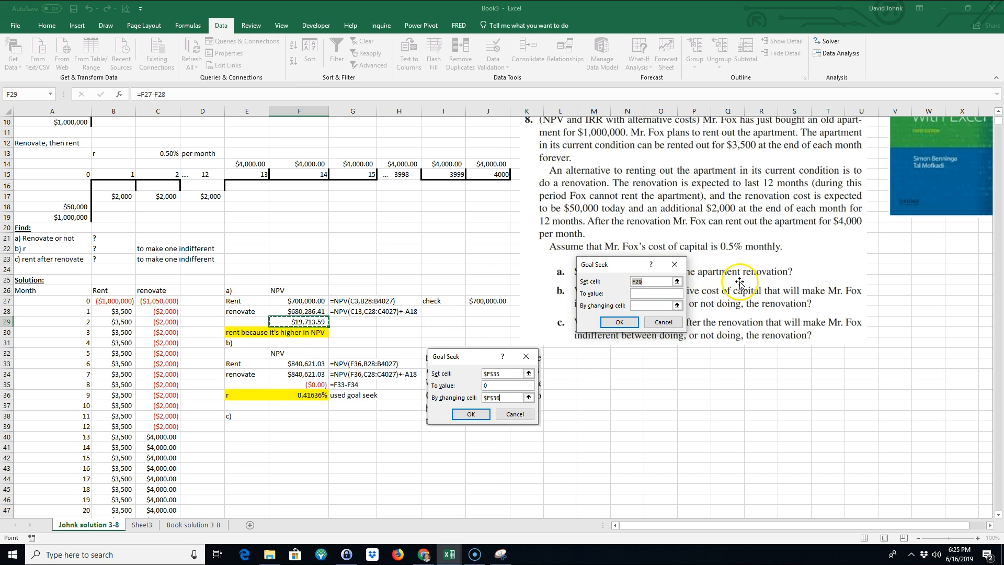
left_click(654, 294)
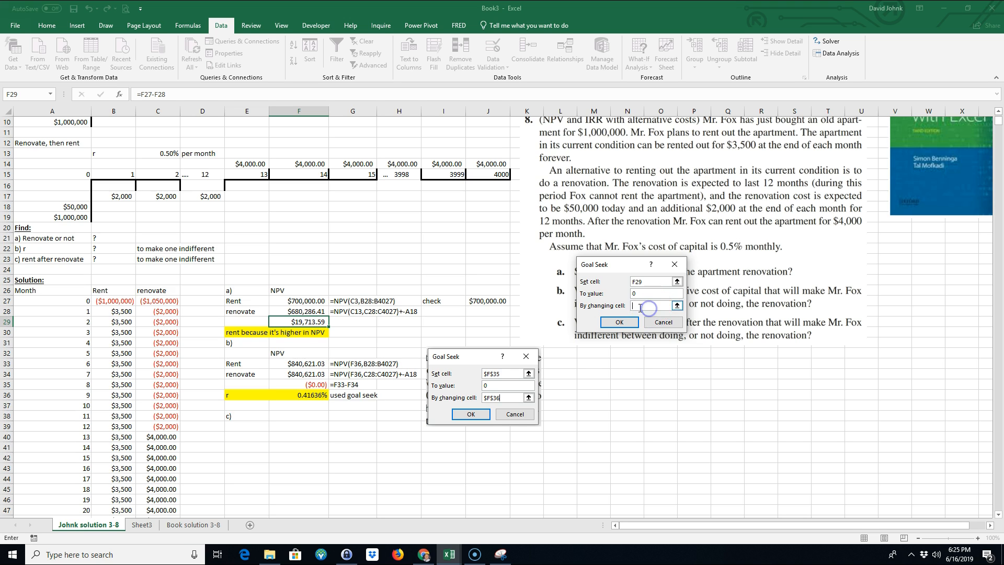
left_click(163, 434)
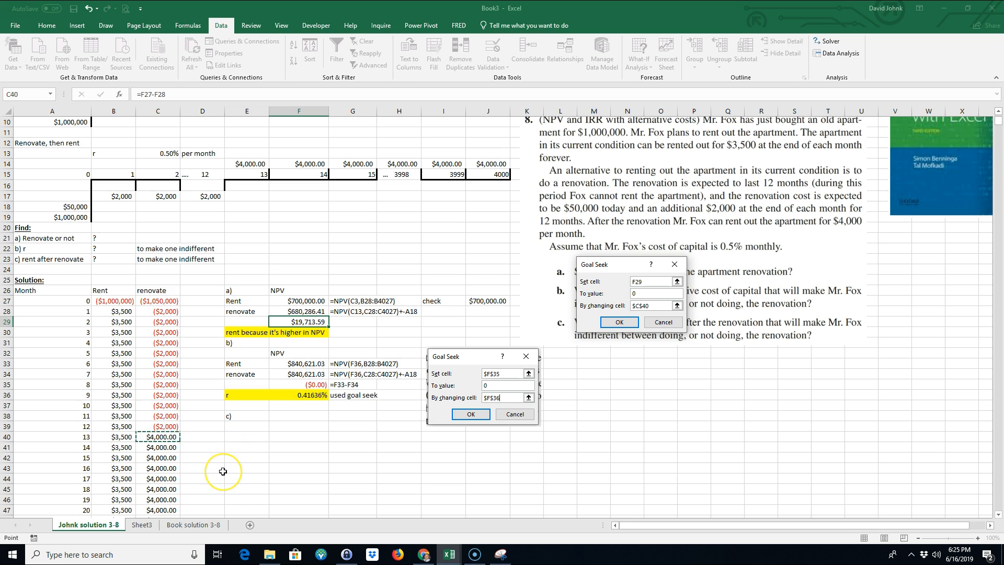
left_click(249, 165)
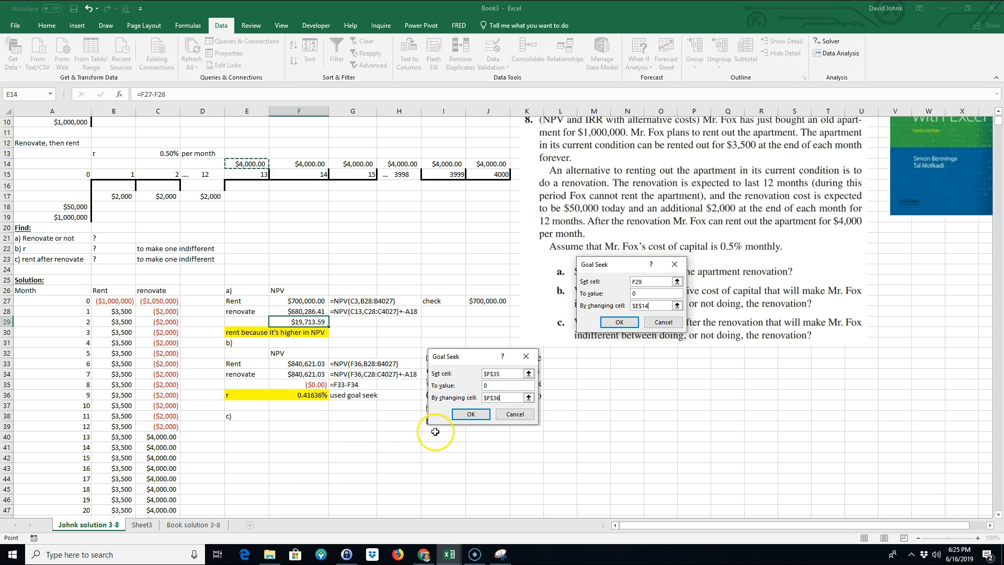
left_click(619, 322)
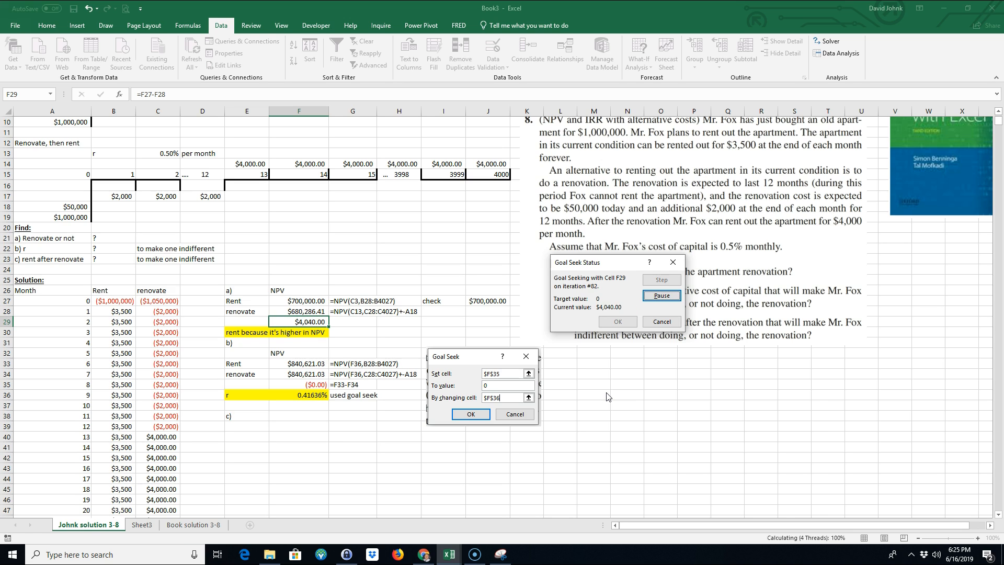
left_click(670, 322)
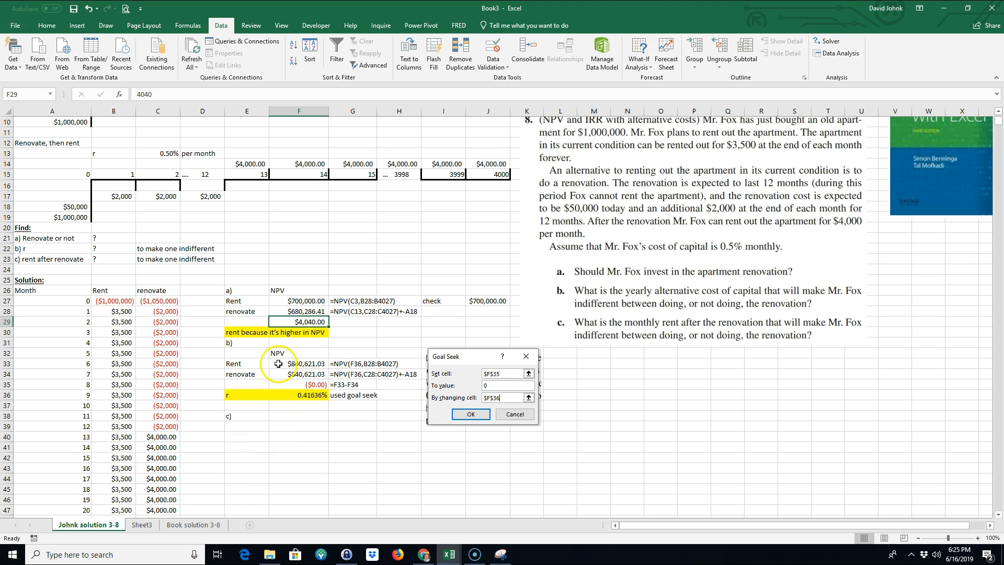
- Restore the NPV difference formula =F27-F28 in F29
left_click(296, 323)
left_click(358, 324)
left_click(311, 324)
type("=")
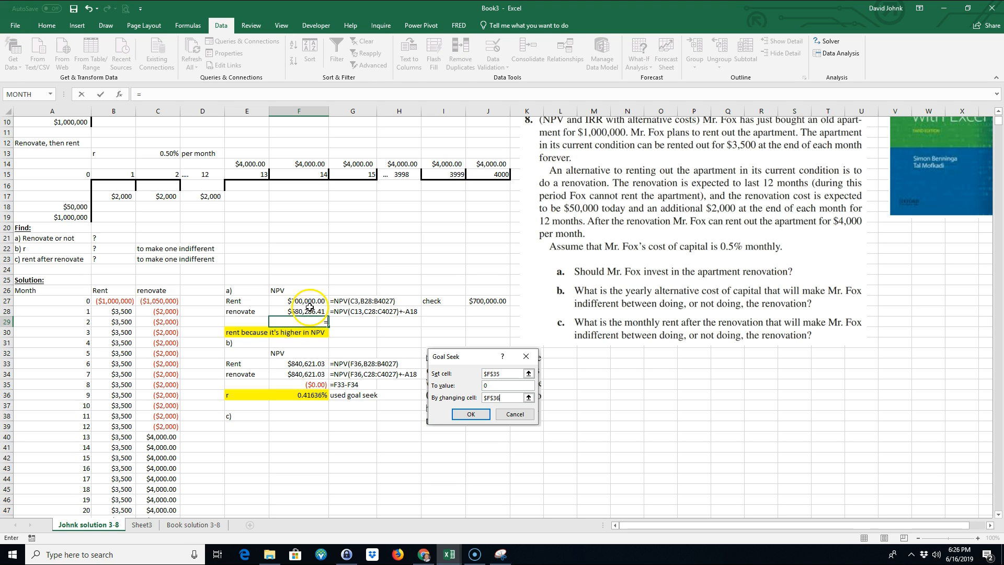
left_click(308, 302)
type("-")
left_click(307, 311)
key("Return")
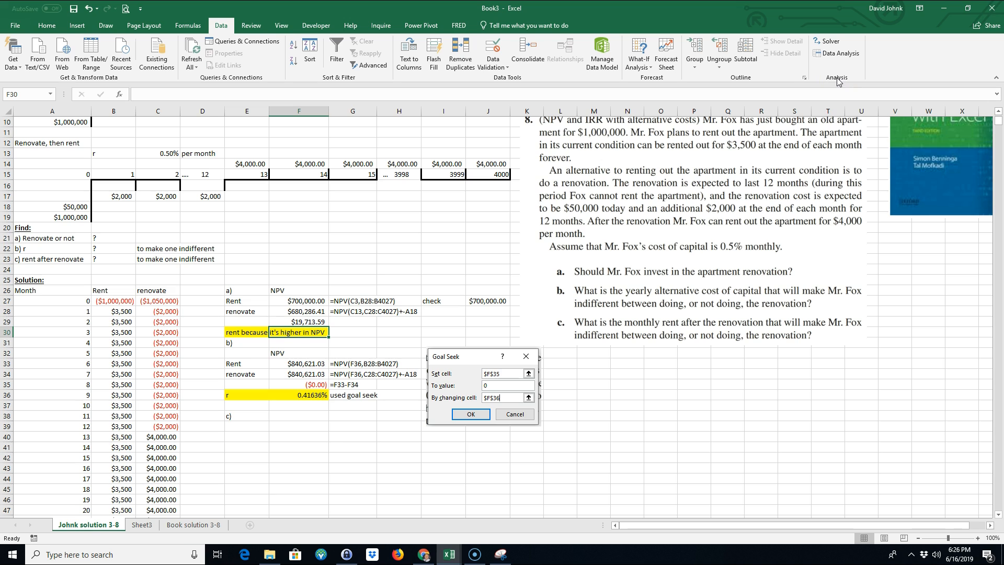
- Check in the Excel Add-ins list that the Solver Add-in is enabled
left_click(13, 26)
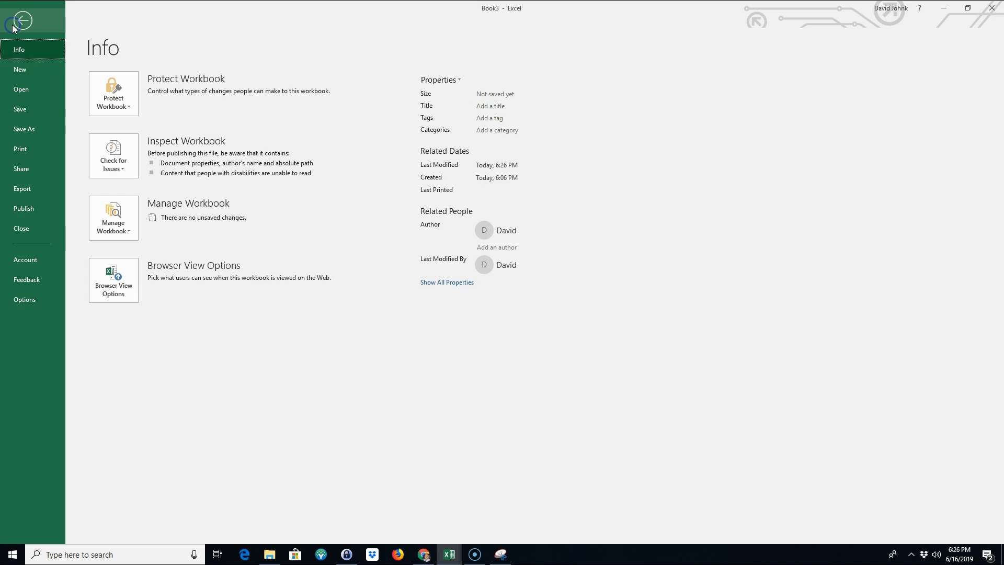
left_click(16, 301)
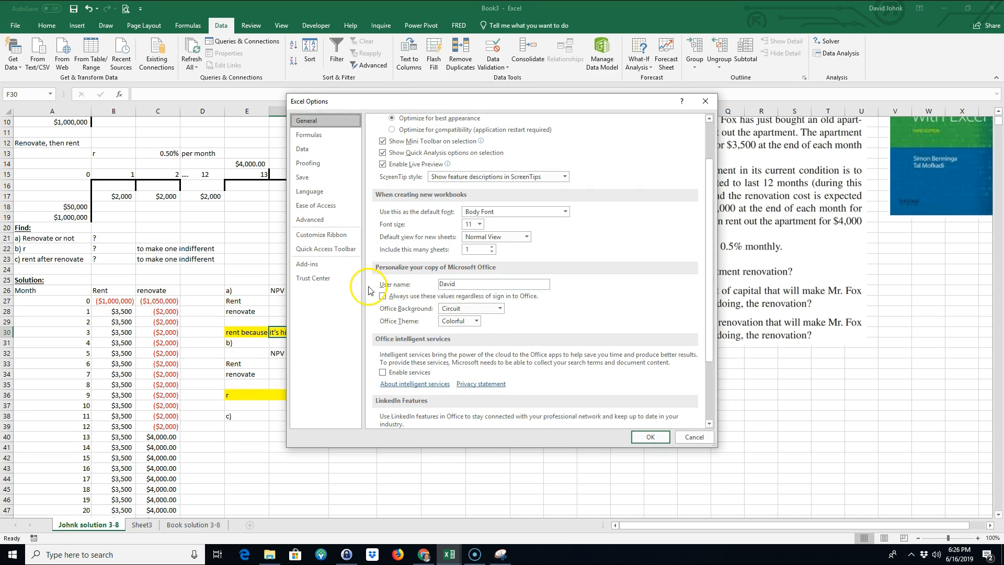
left_click(319, 266)
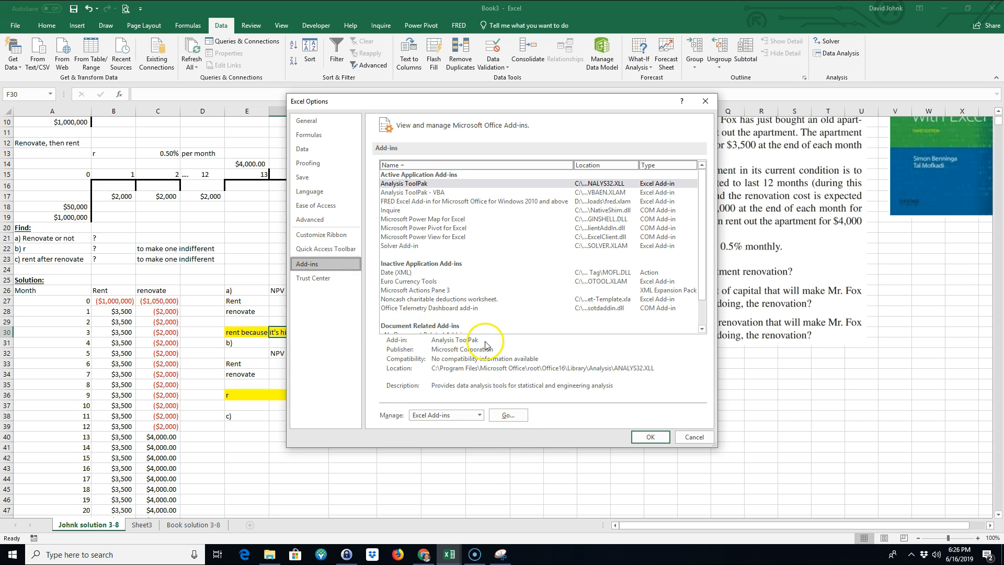
left_click(508, 415)
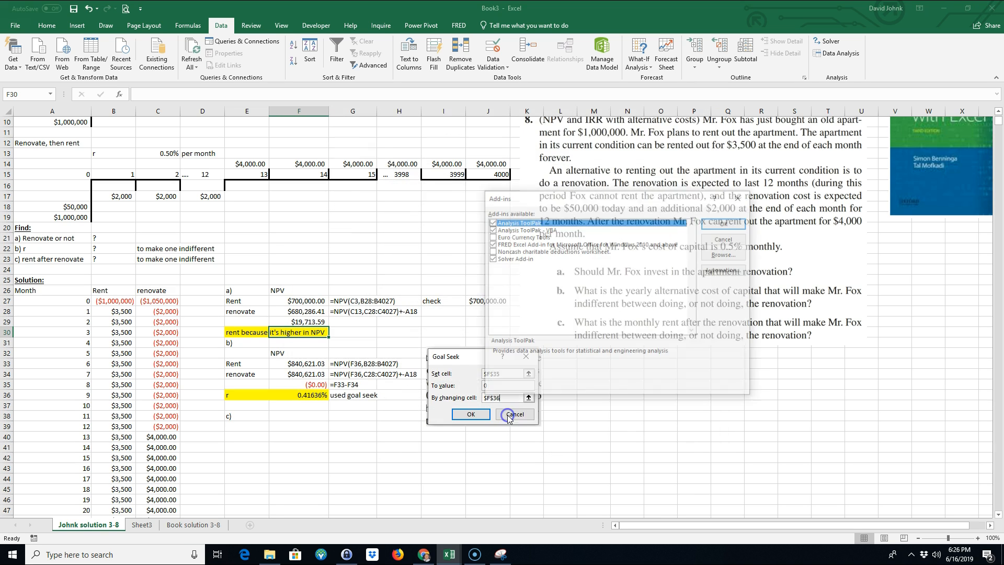
left_click(490, 259)
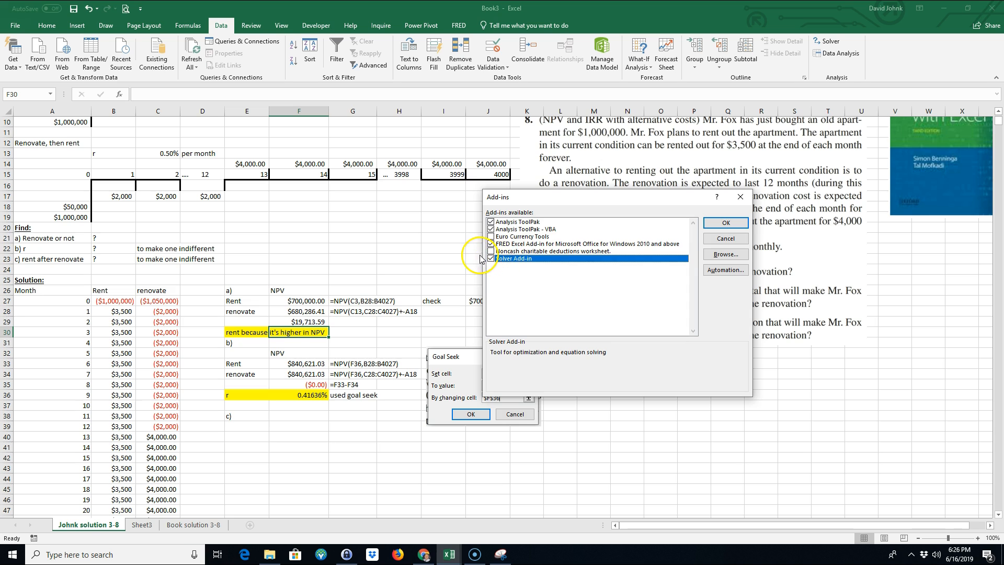
left_click(726, 223)
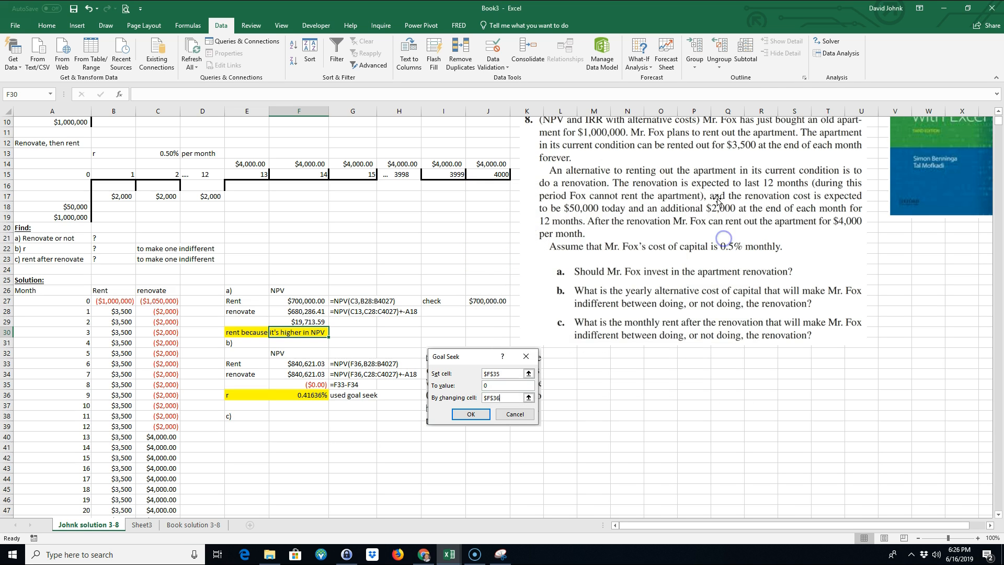
- Run Solver with objective F29 at a value of 0 by changing E14, and keep the Solver solution
left_click(833, 41)
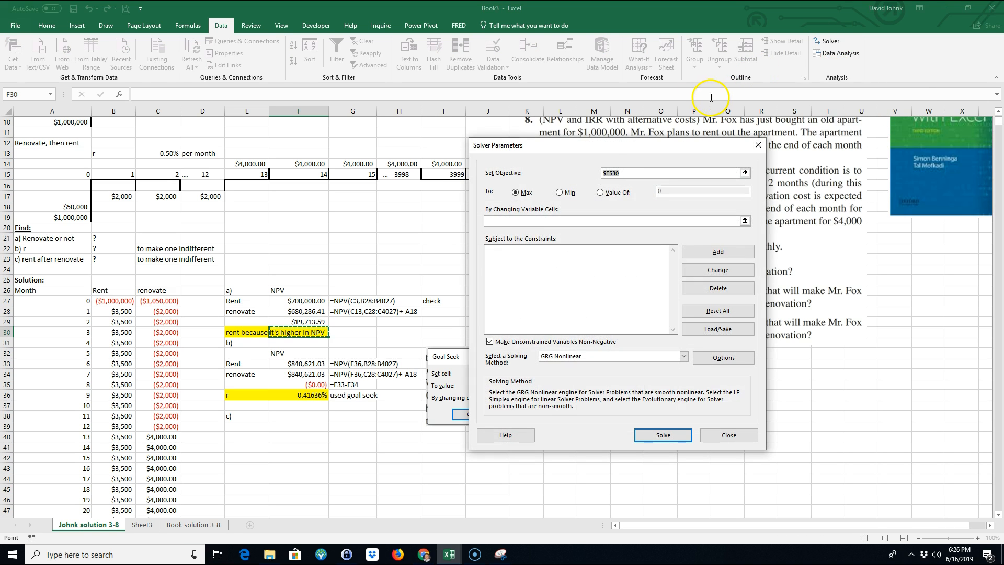
left_click_drag(606, 141, 694, 198)
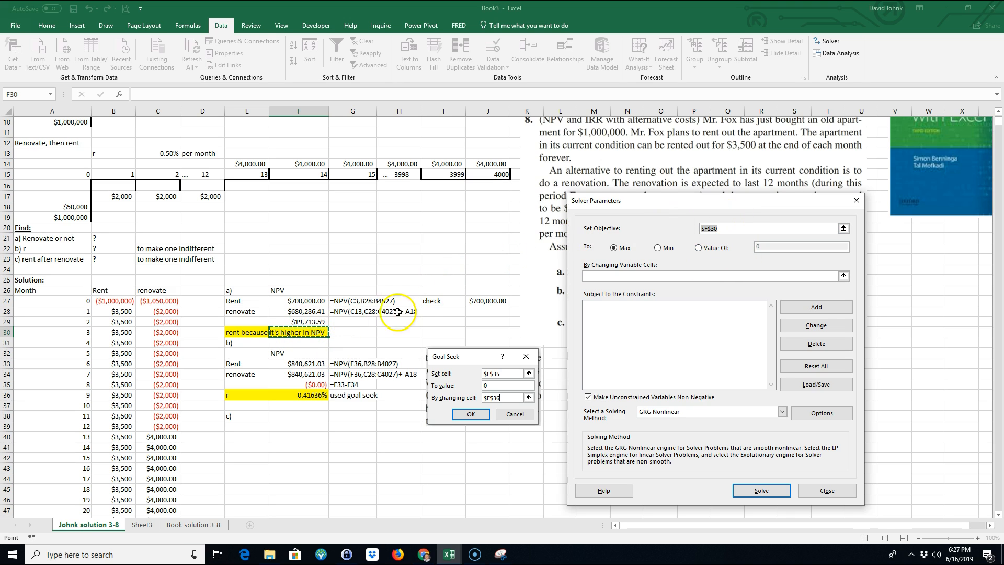
left_click(320, 321)
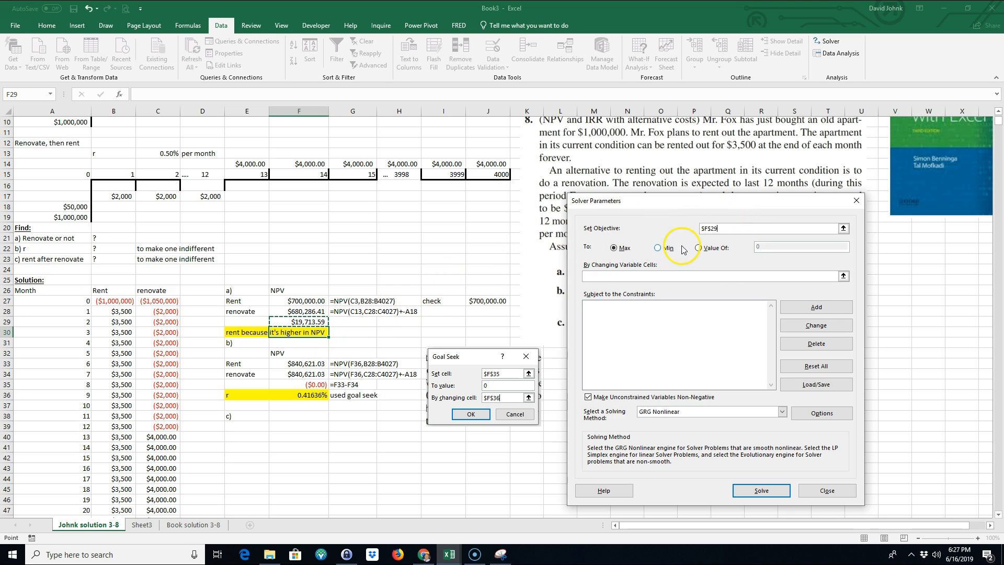
left_click(700, 248)
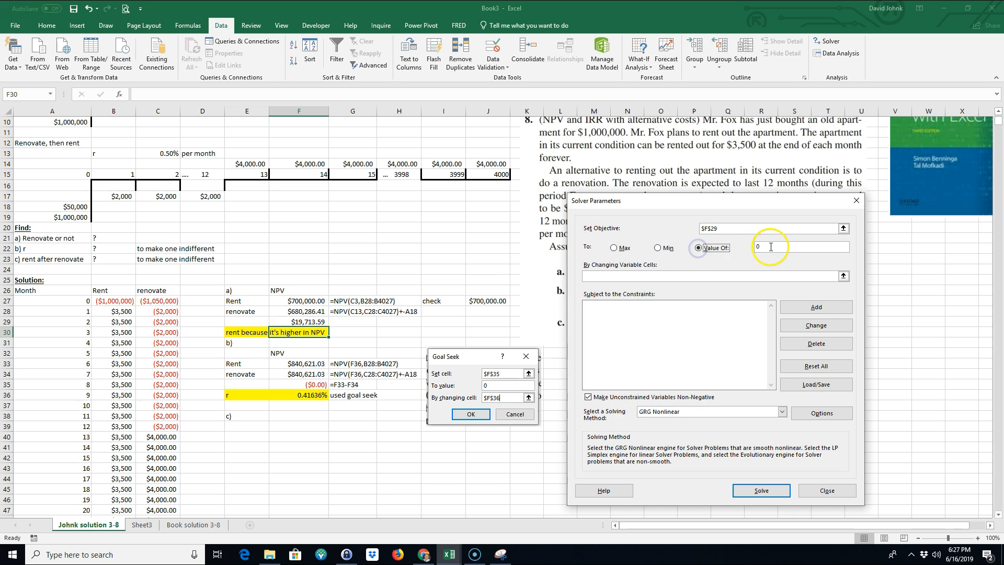
left_click(620, 277)
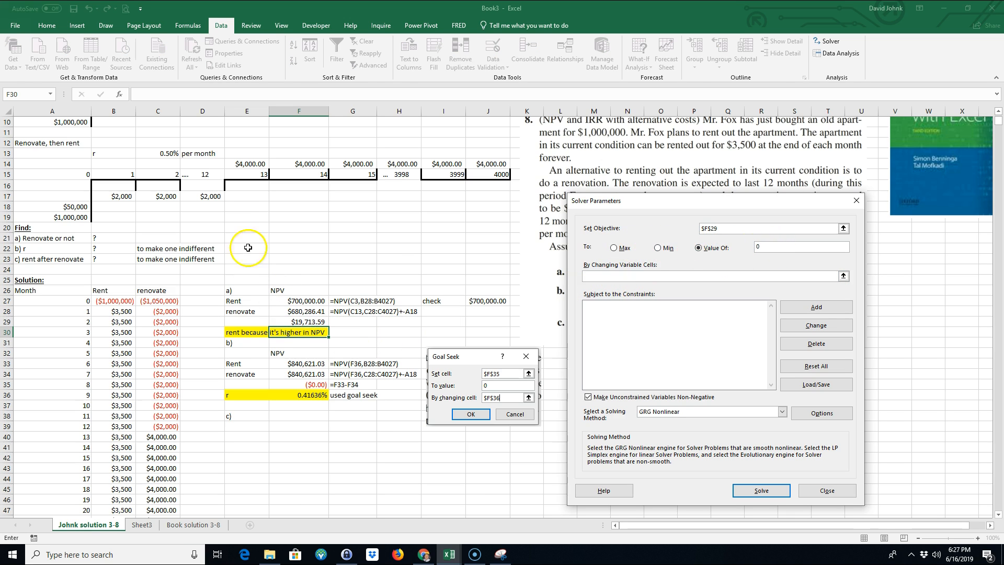
left_click(248, 166)
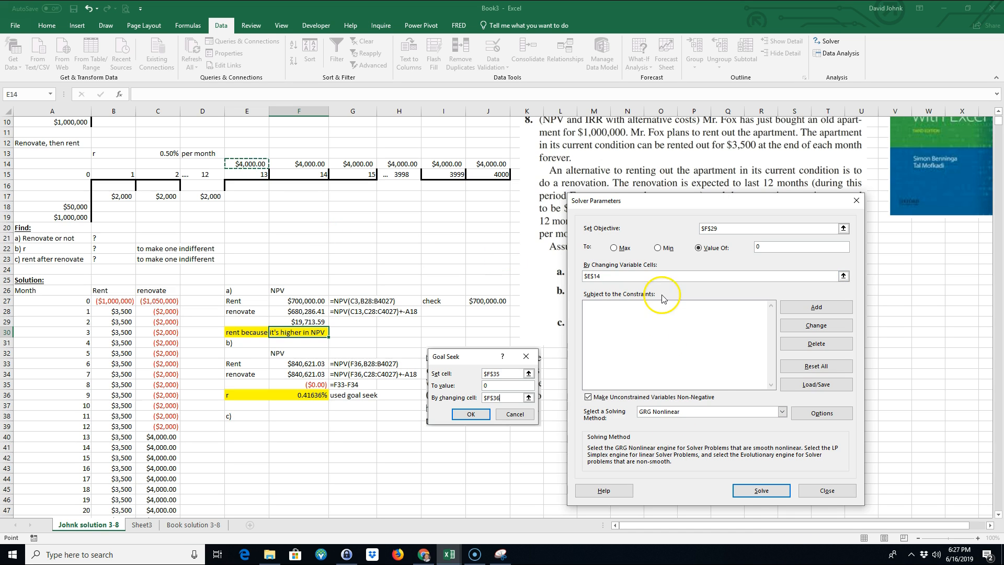
left_click(764, 496)
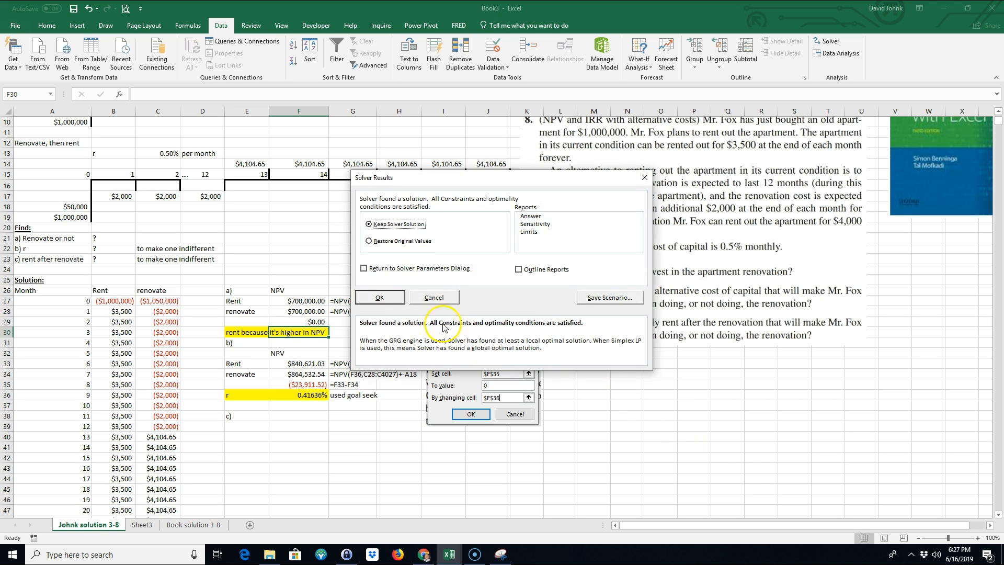
left_click(383, 296)
- Copy the month-13 renovation rent in C40 and paste it as a value into F38
left_click_drag(157, 437, 166, 467)
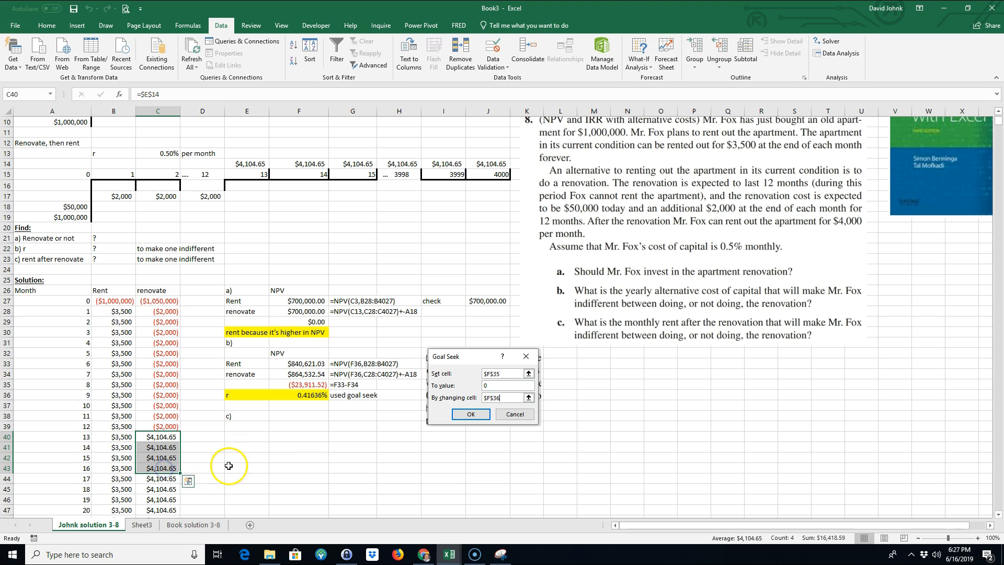
left_click(296, 417)
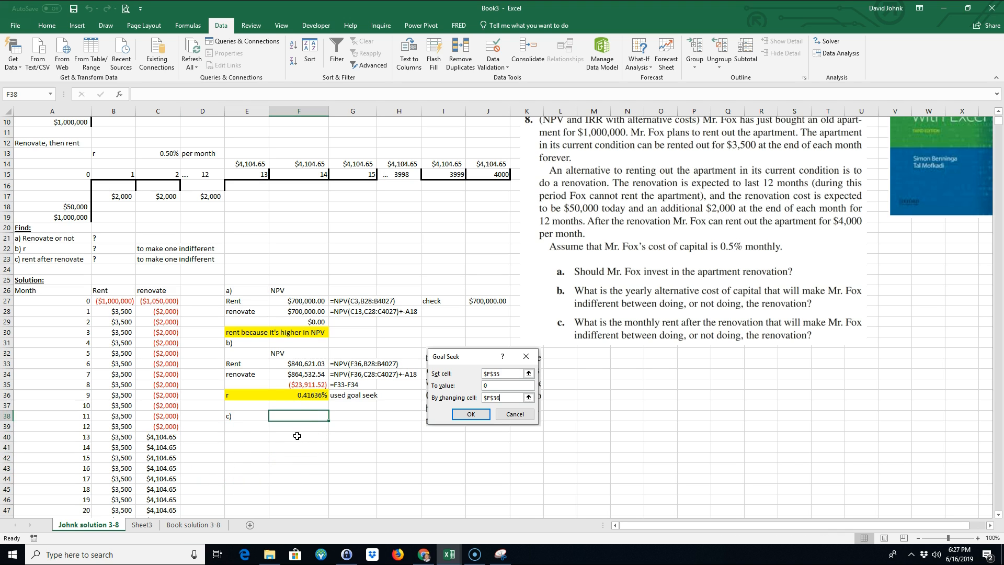
left_click(165, 436)
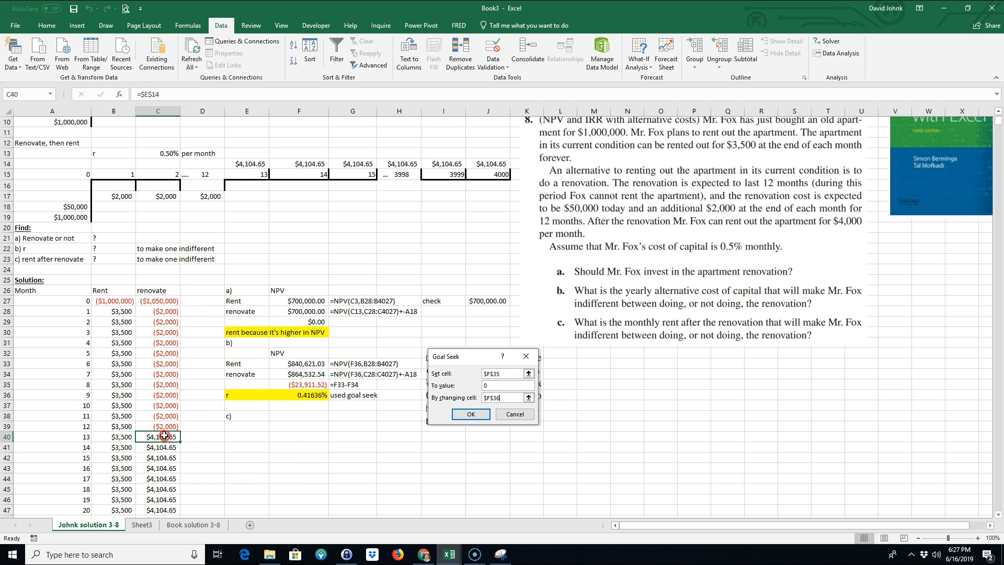
right_click(164, 435)
left_click(191, 236)
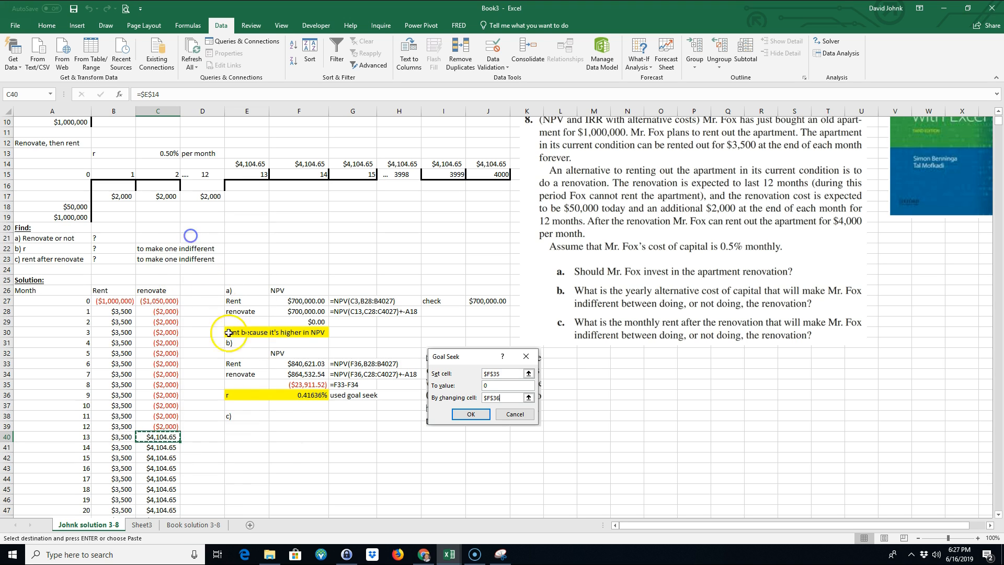
left_click(291, 416)
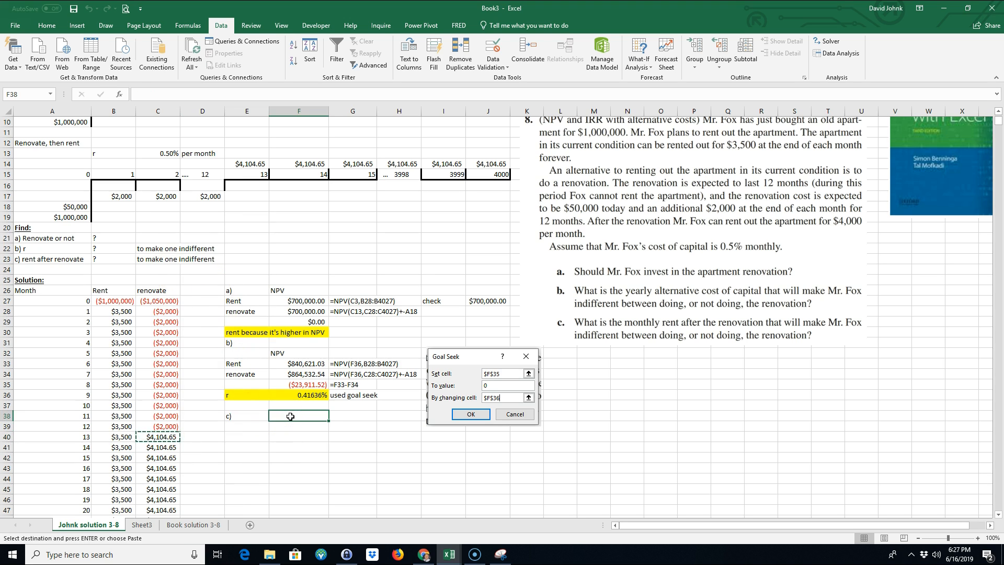
right_click(296, 416)
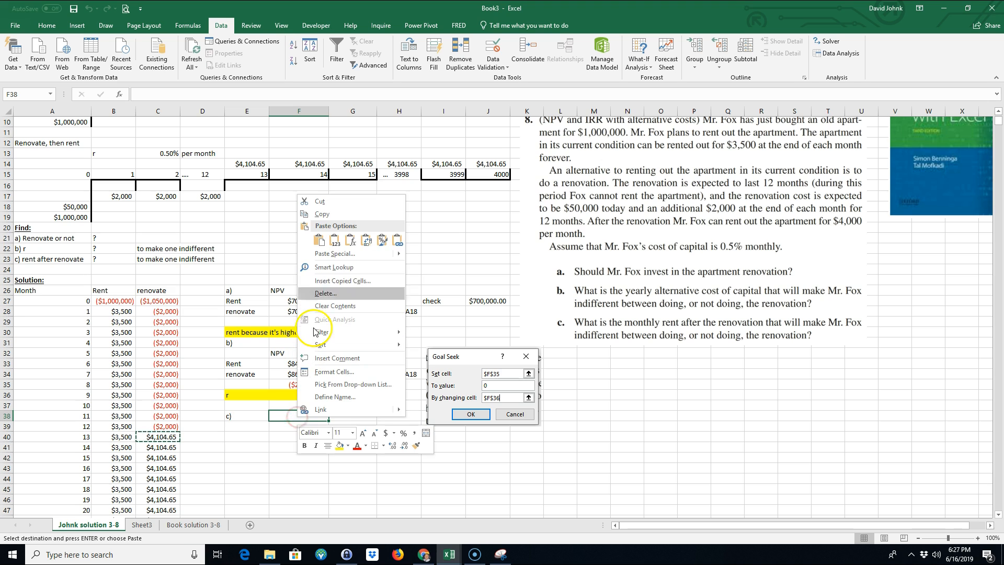
left_click(335, 241)
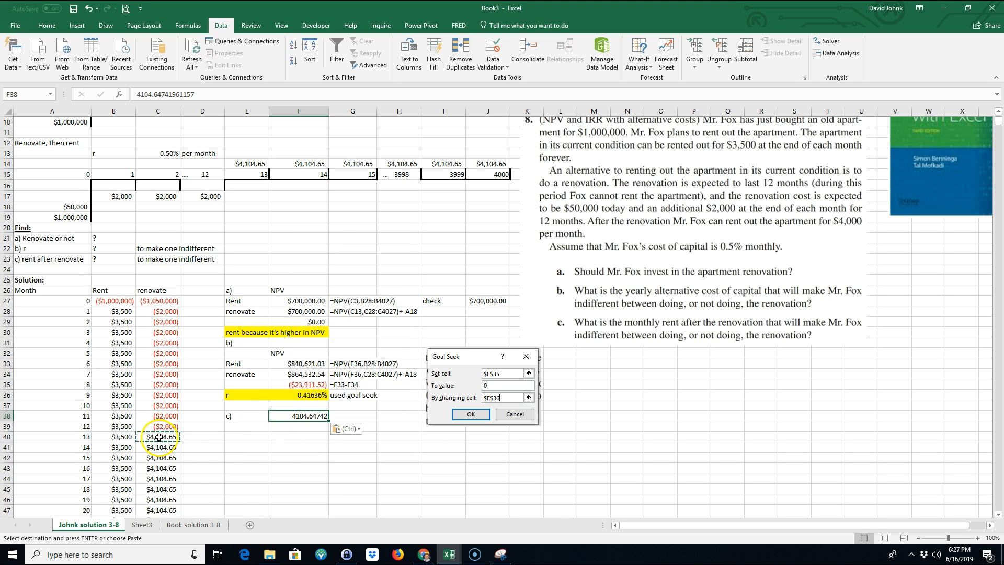
- Copy the currency formatting of C41 onto F38 and fill E38:F38 with yellow
left_click(140, 478)
left_click(154, 451)
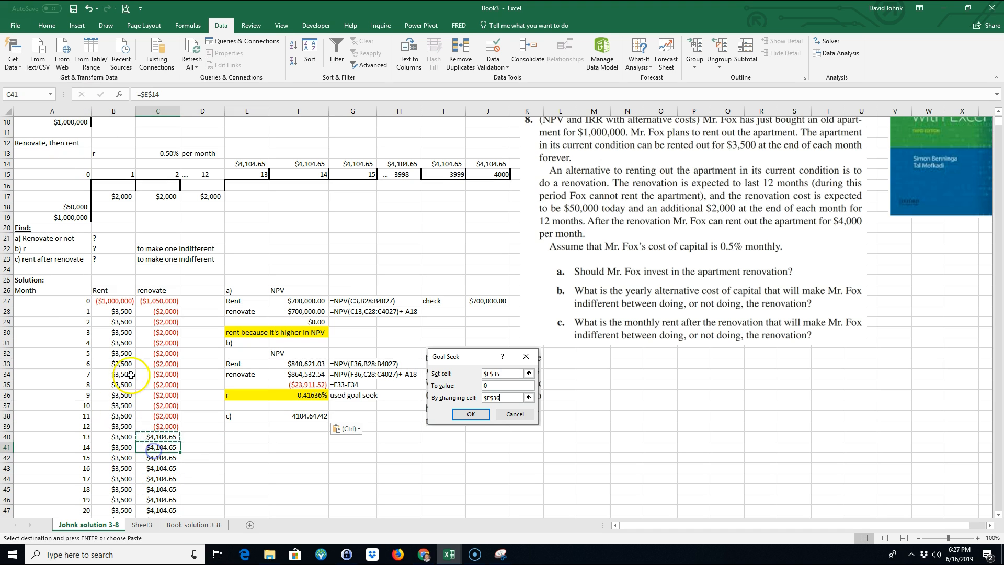
left_click(48, 26)
left_click(52, 65)
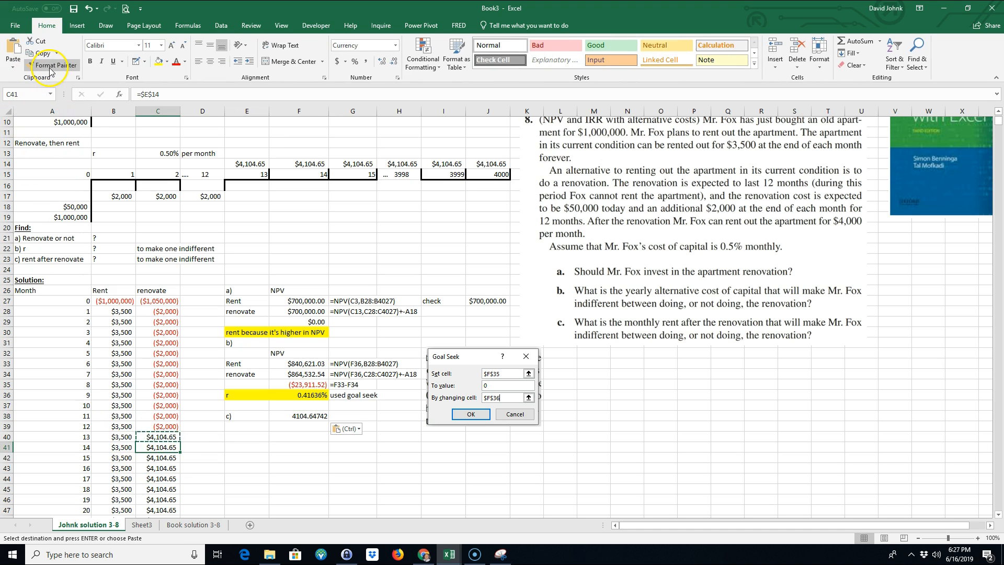
left_click(309, 416)
left_click_drag(246, 416, 291, 416)
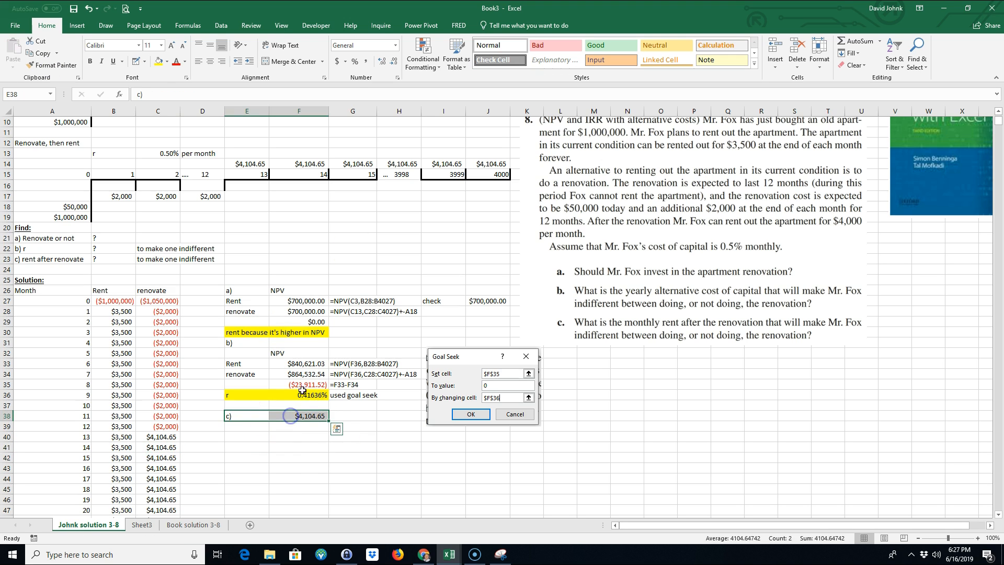
left_click(159, 62)
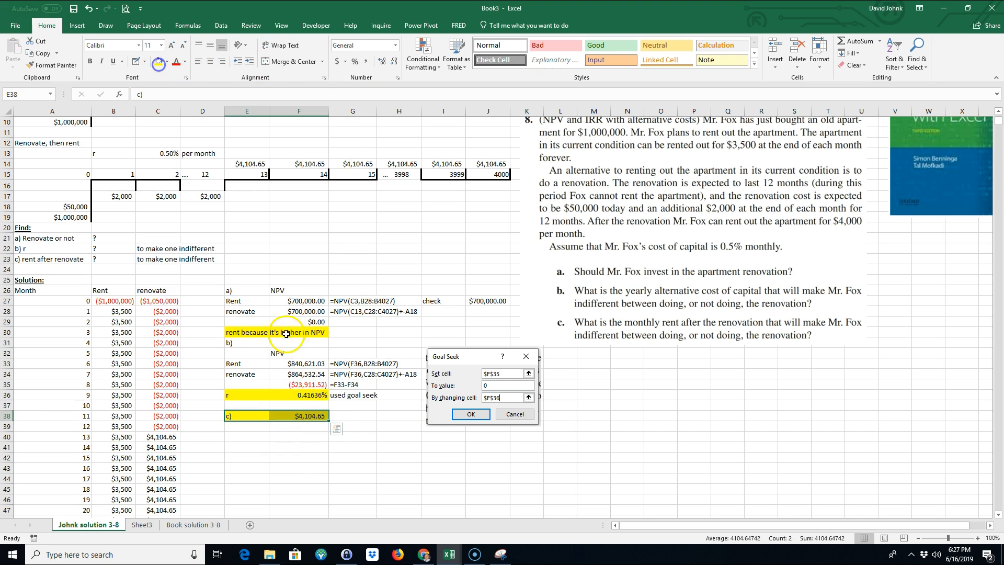
left_click(309, 450)
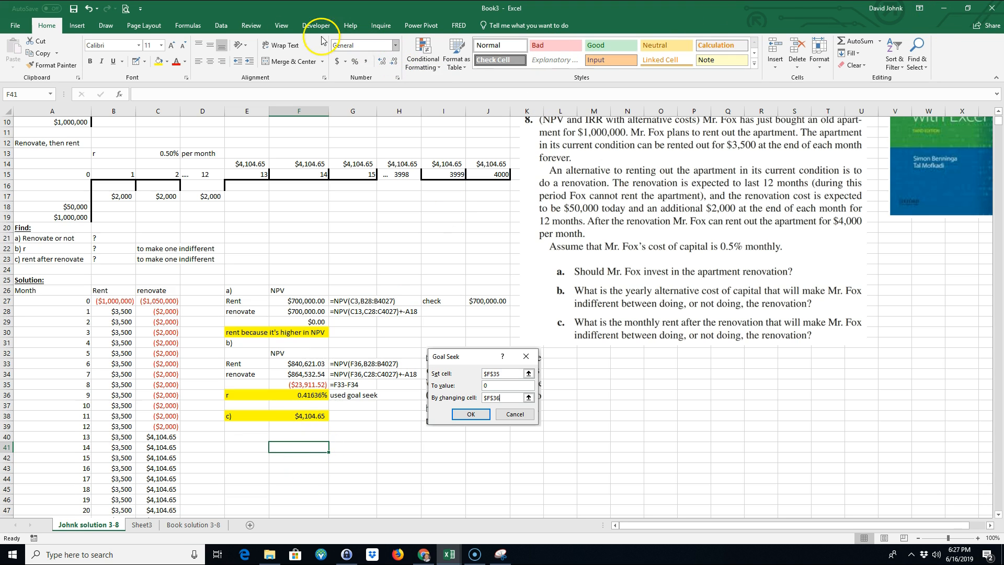
- Reopen Solver and capture its Solver Parameters dialog with the Snipping Tool
left_click(222, 26)
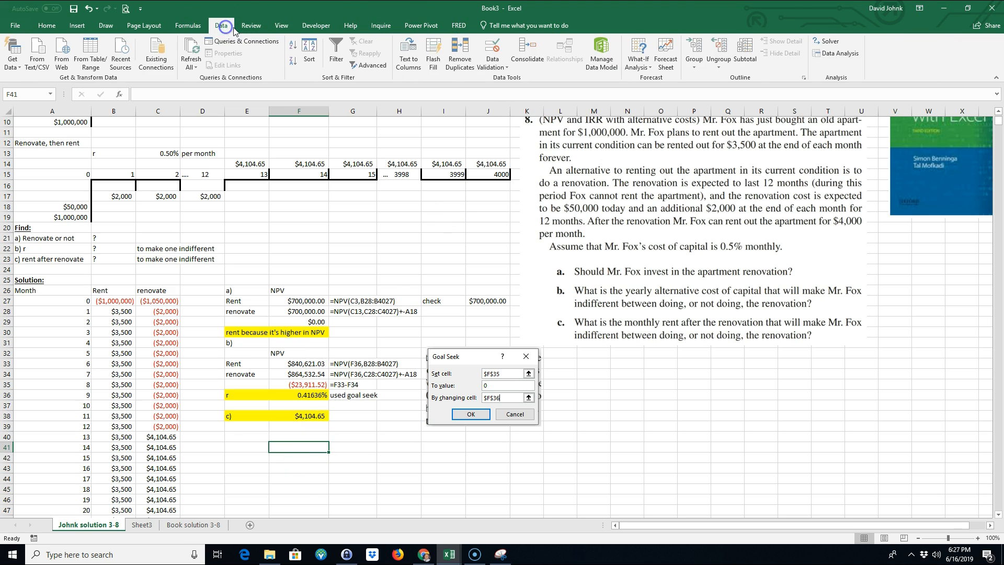
left_click(824, 43)
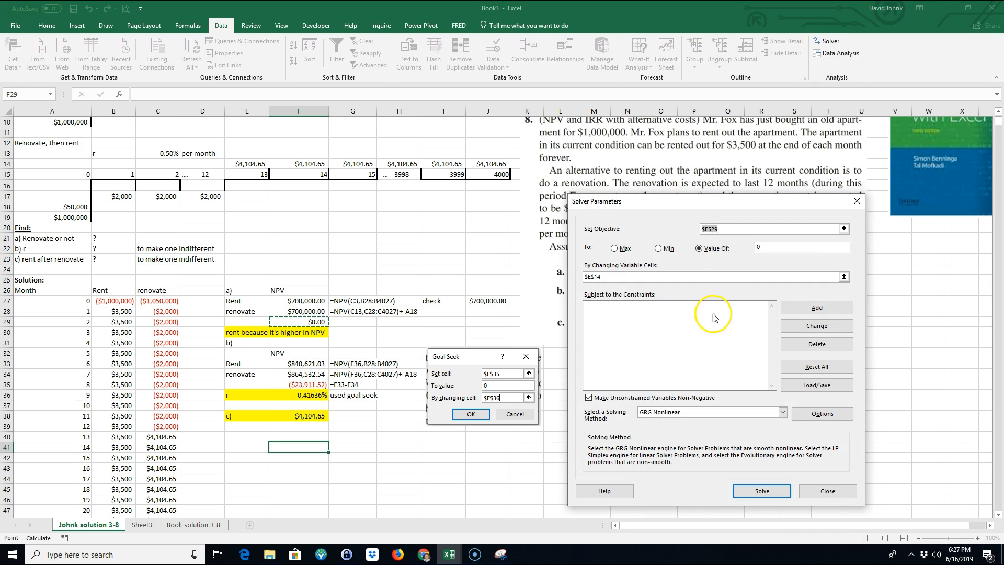
left_click(500, 555)
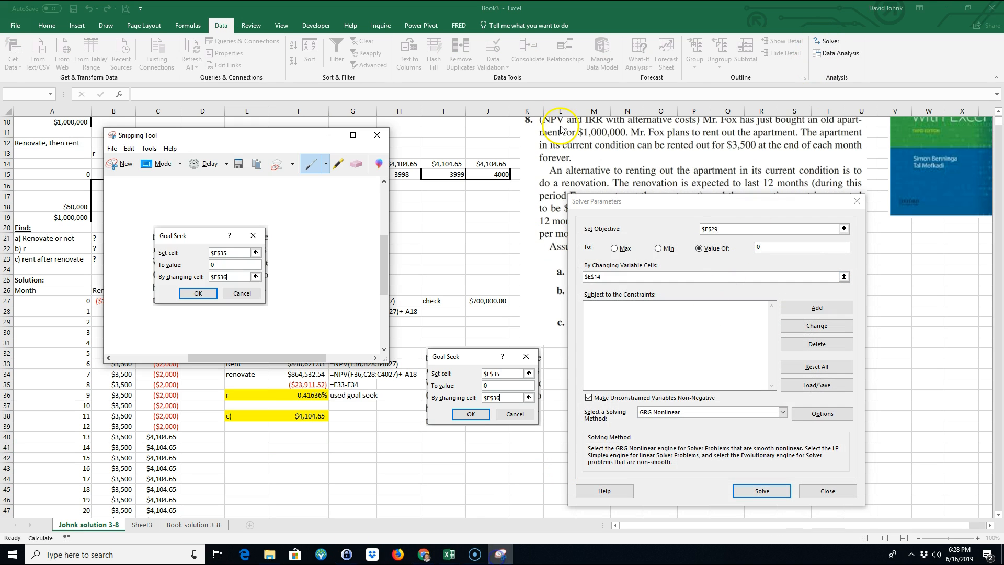
left_click(123, 163)
left_click_drag(563, 192, 868, 508)
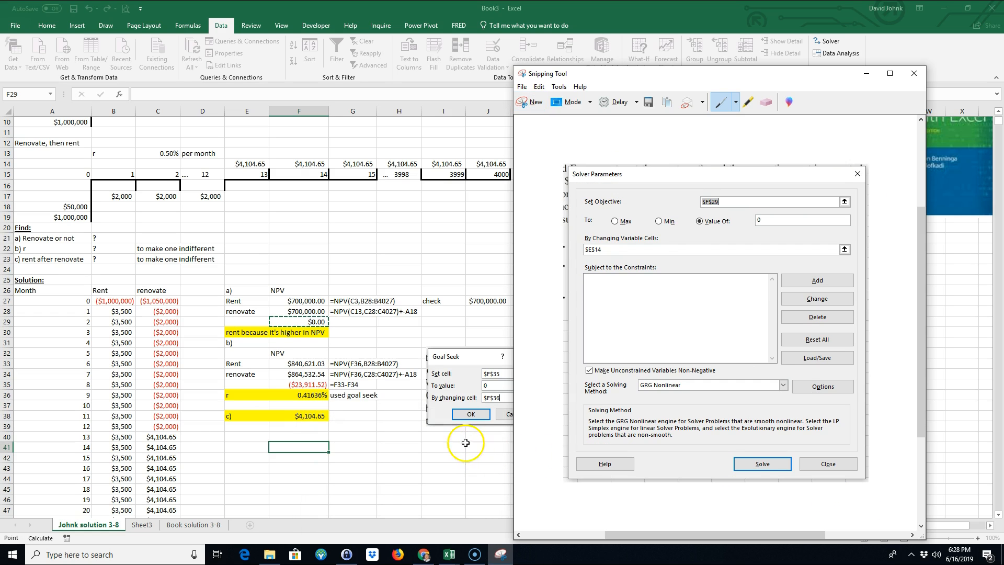
- Close the Solver Parameters dialog without solving and paste its screenshot into the sheet at E41
left_click(453, 458)
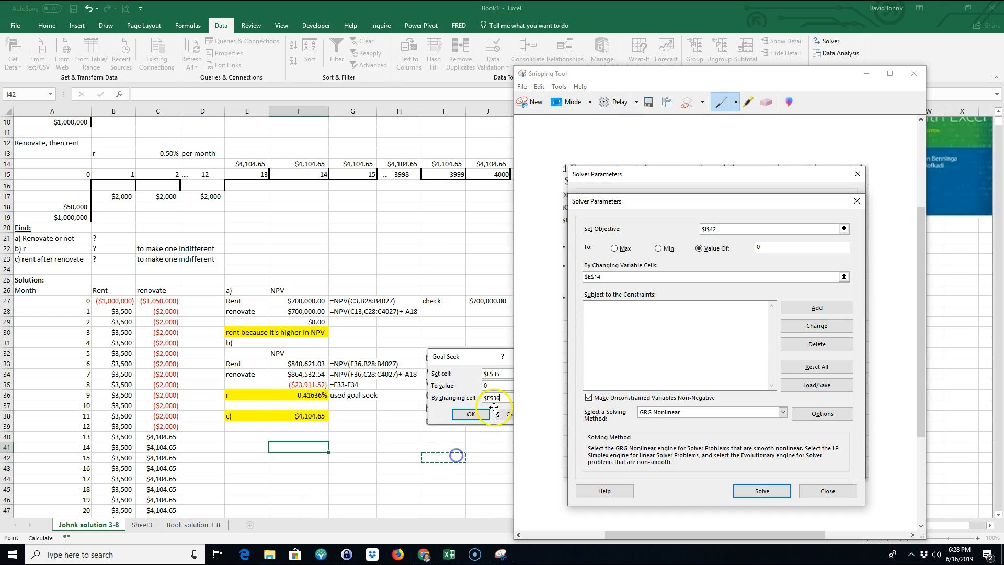
left_click_drag(740, 76, 365, 64)
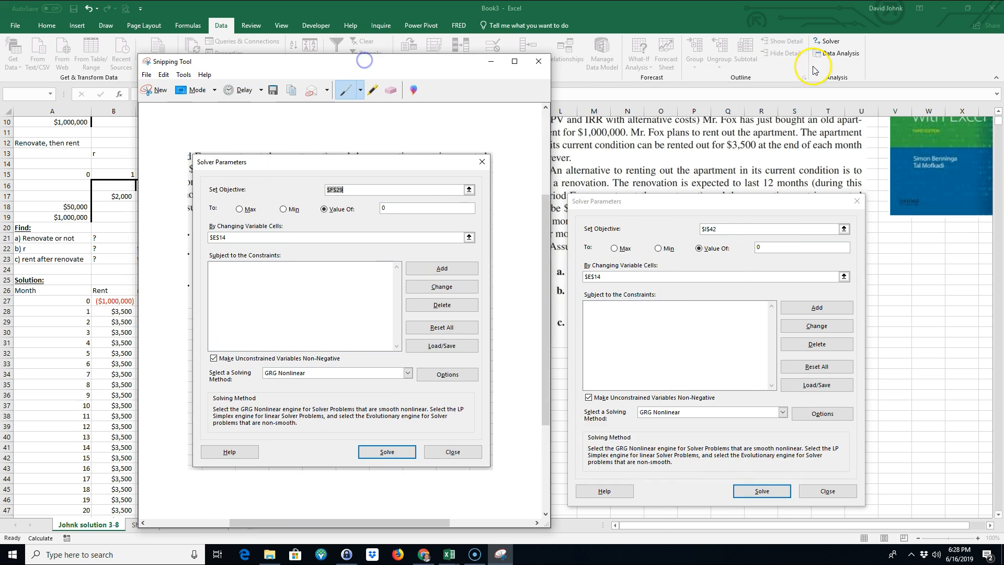
left_click(858, 201)
left_click(680, 394)
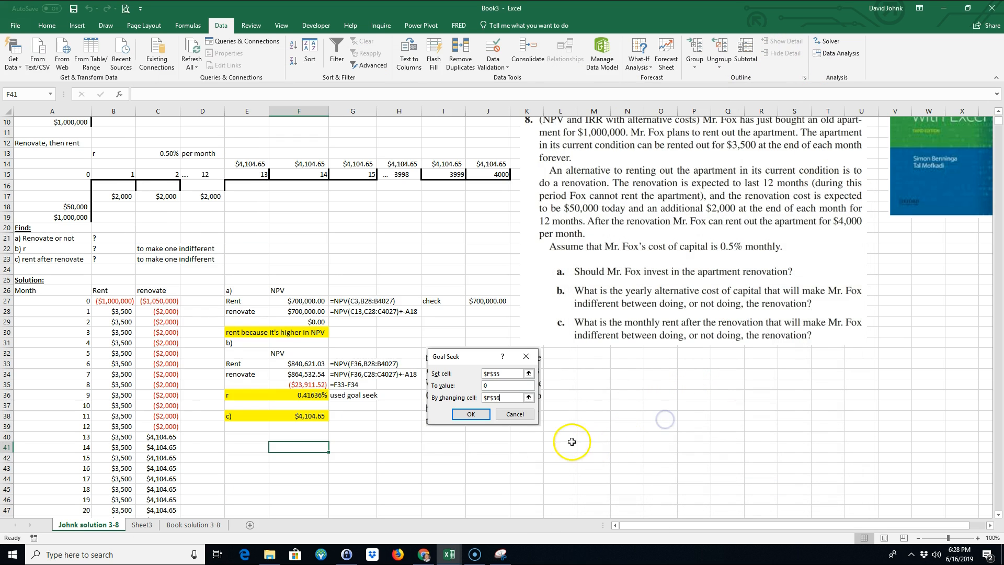
left_click(503, 448)
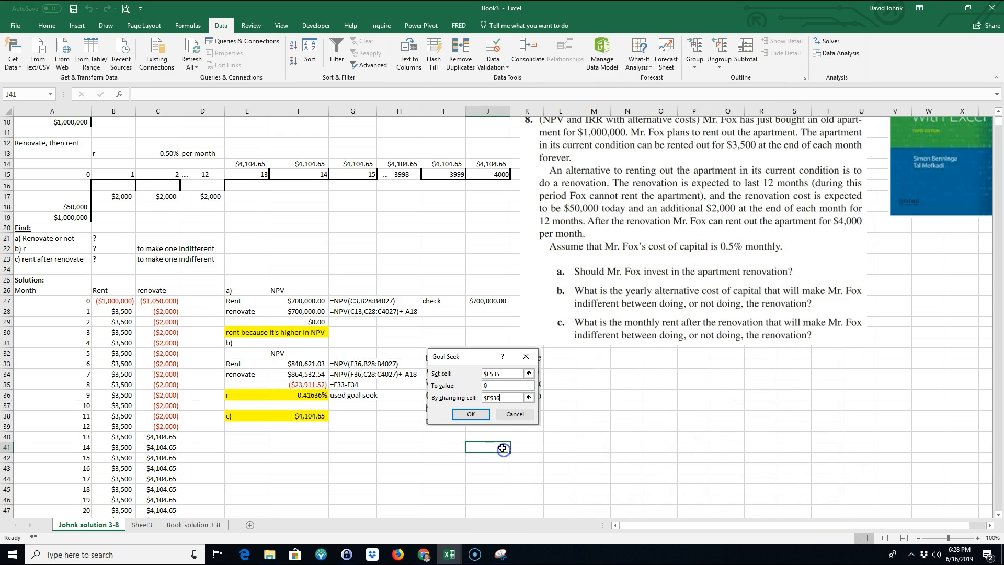
left_click(247, 447)
key("ctrl+v")
- Enter the note "used solver" in E39 below the part c answer
left_click(252, 427)
type("us")
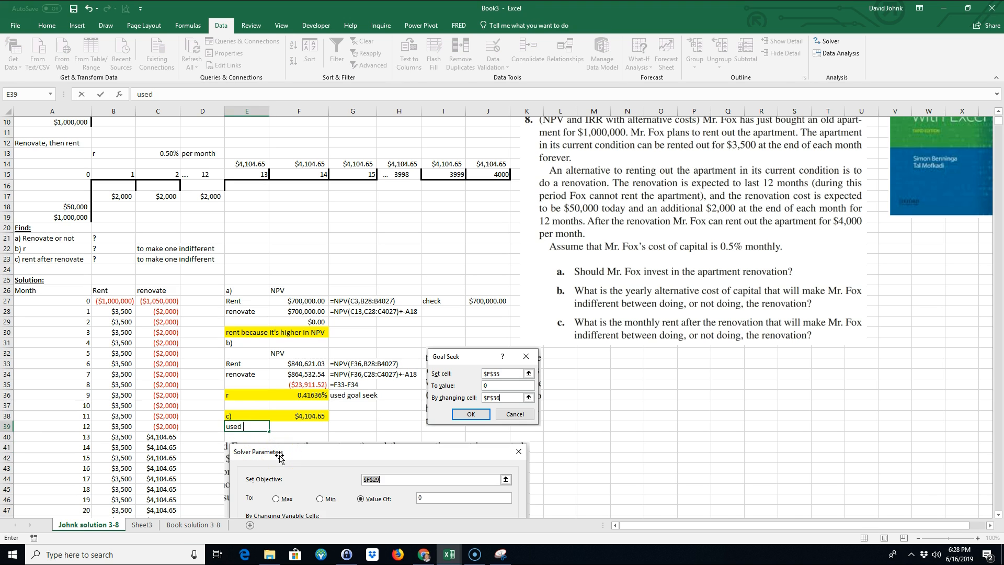
key("Return")
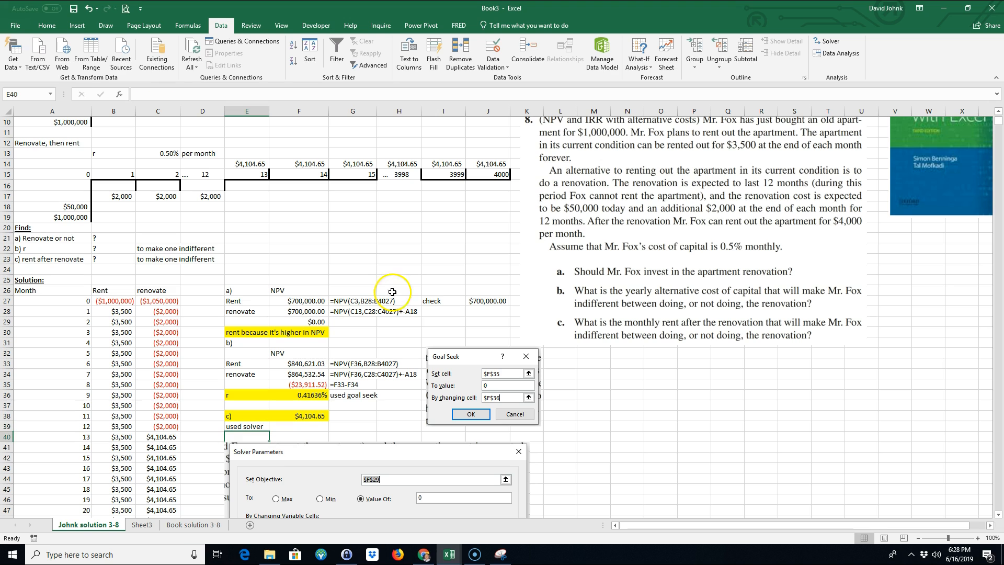
- Review the part c rent in F38 and E14 against the NPV and difference formulas in F27:F29
scroll(647, 364, "down", 1)
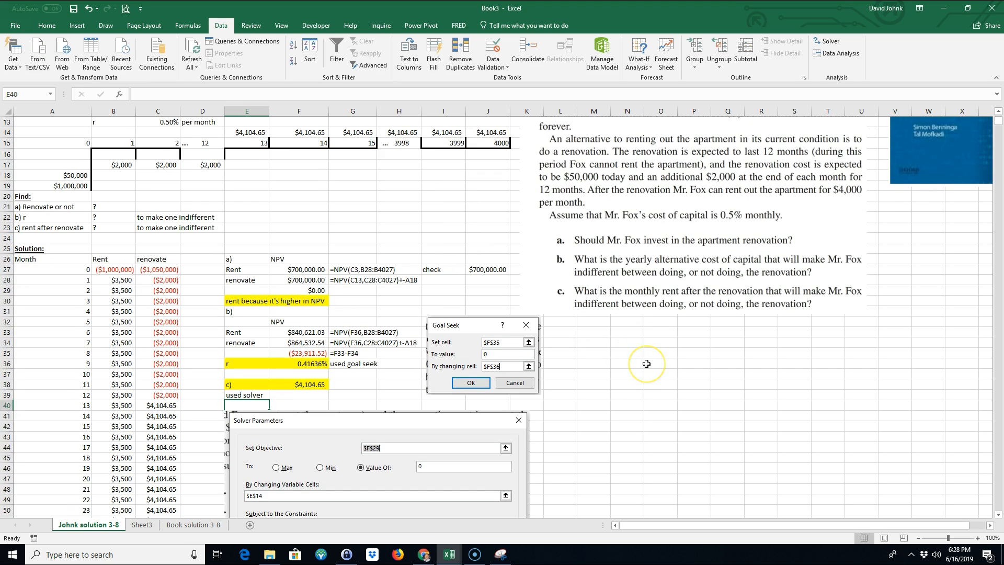
left_click(311, 387)
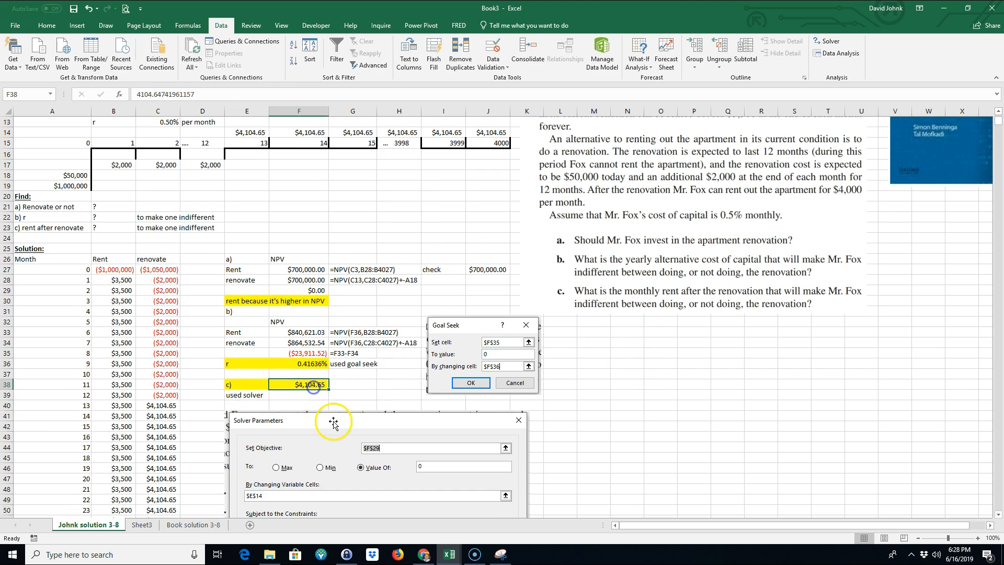
scroll(314, 313, "up", 3)
left_click(250, 228)
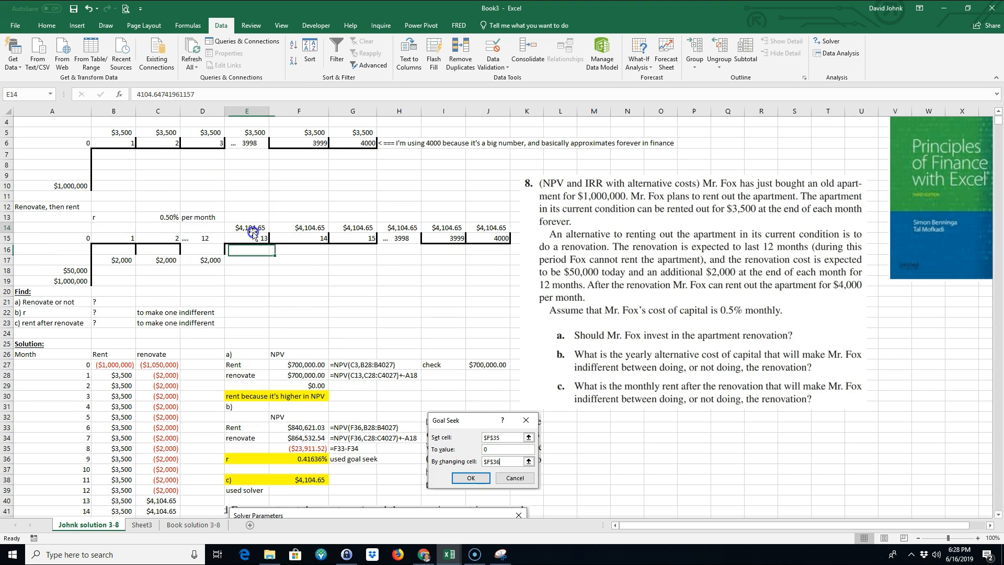
left_click(308, 366)
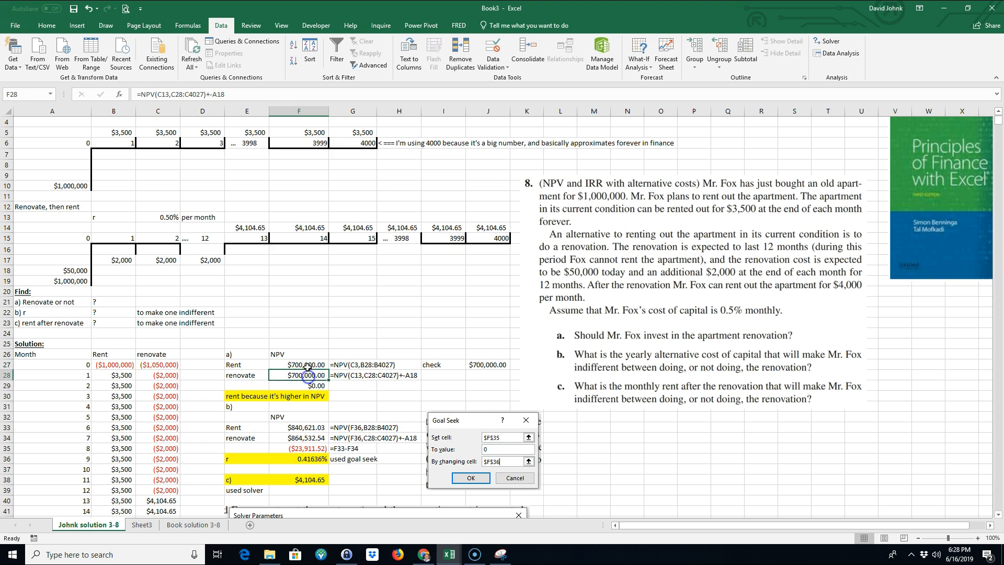
left_click(307, 375)
left_click(316, 387)
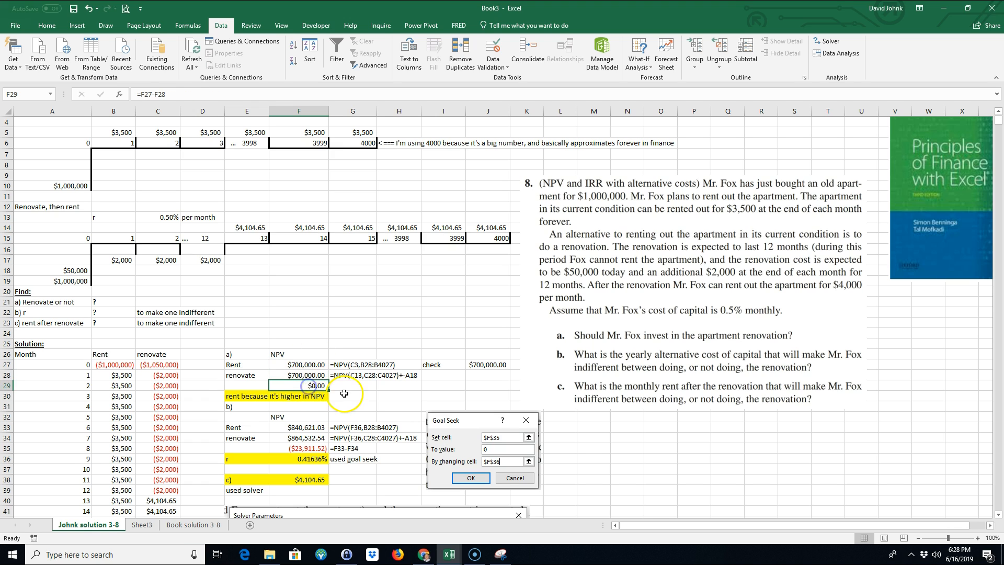
- Reset the post-renovation rent in E14 to 4000
left_click(250, 227)
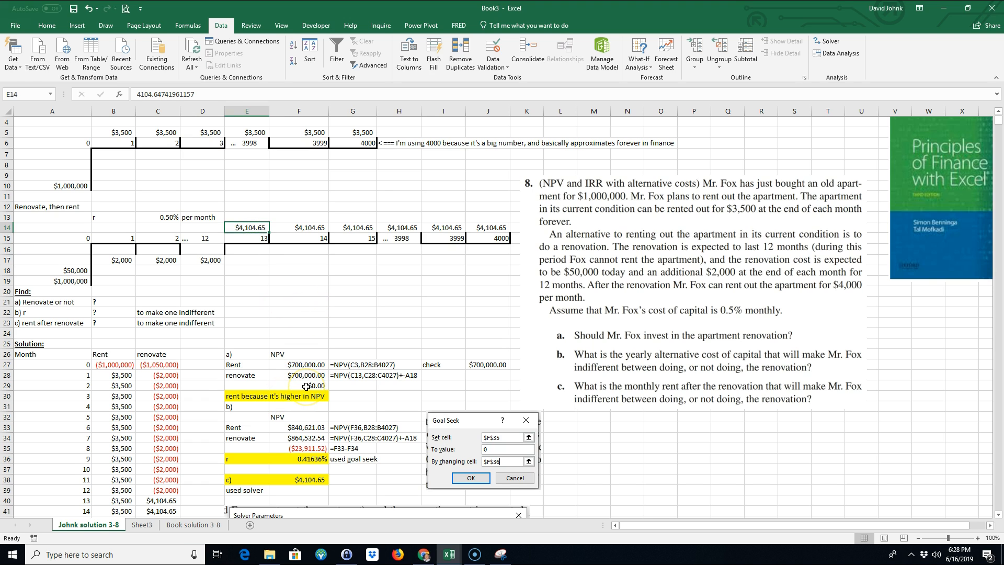
type("4000")
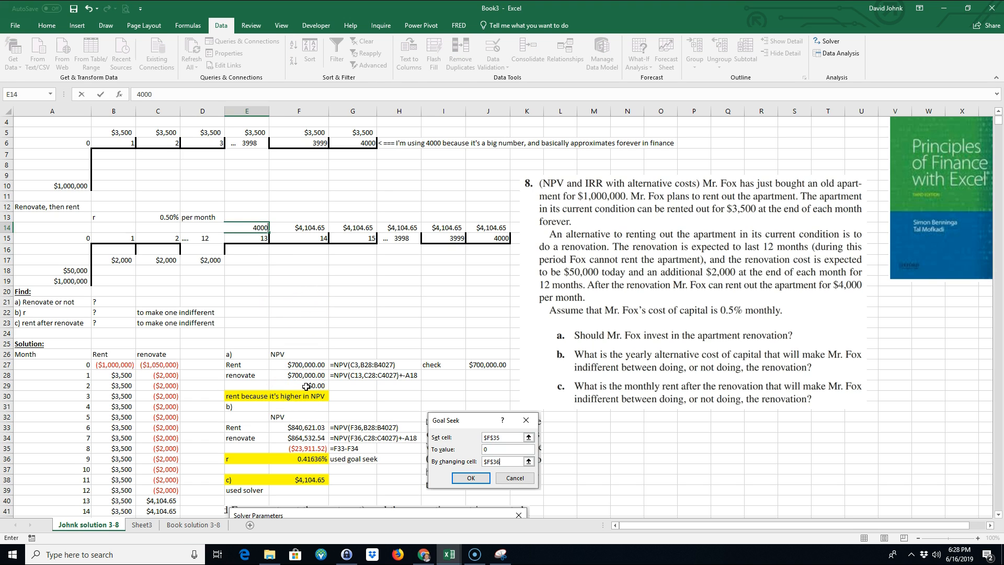
key("Return")
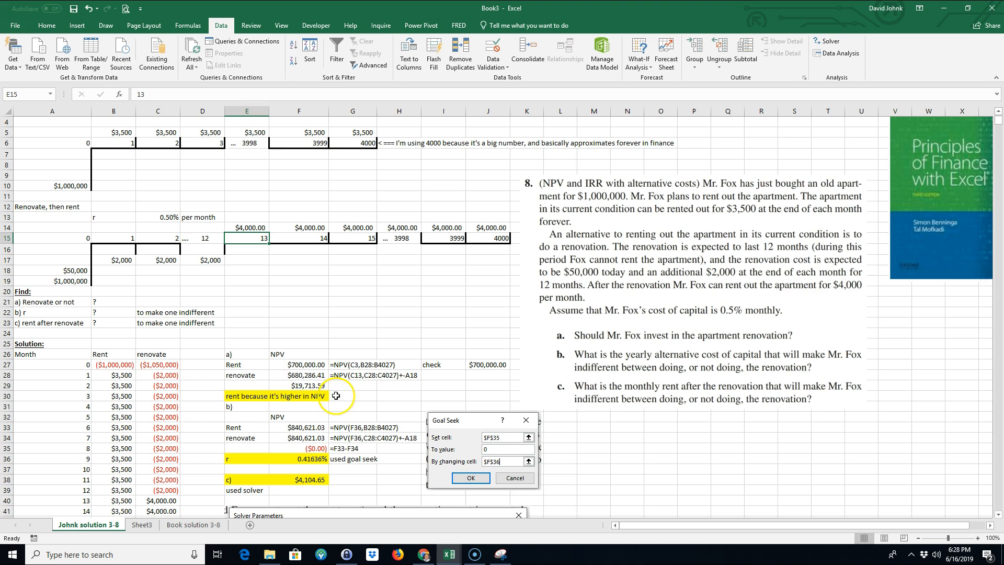
scroll(335, 450, "down", 1)
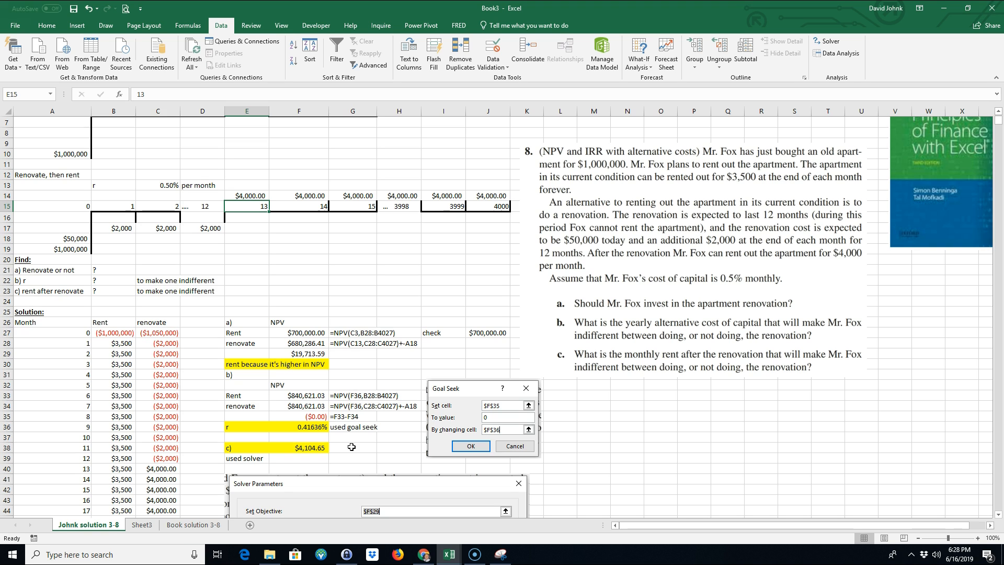
left_click(472, 557)
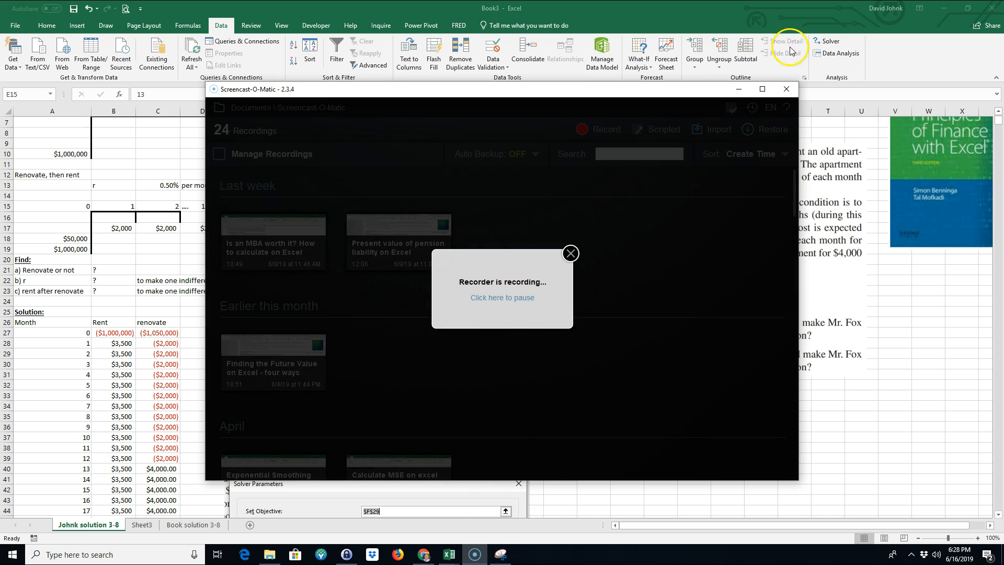
left_click(789, 90)
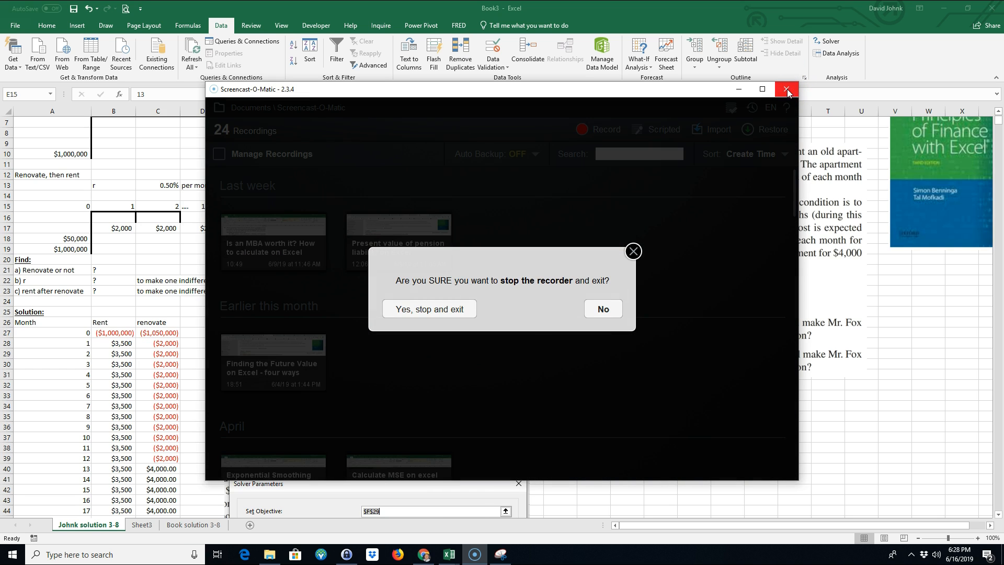
left_click(595, 314)
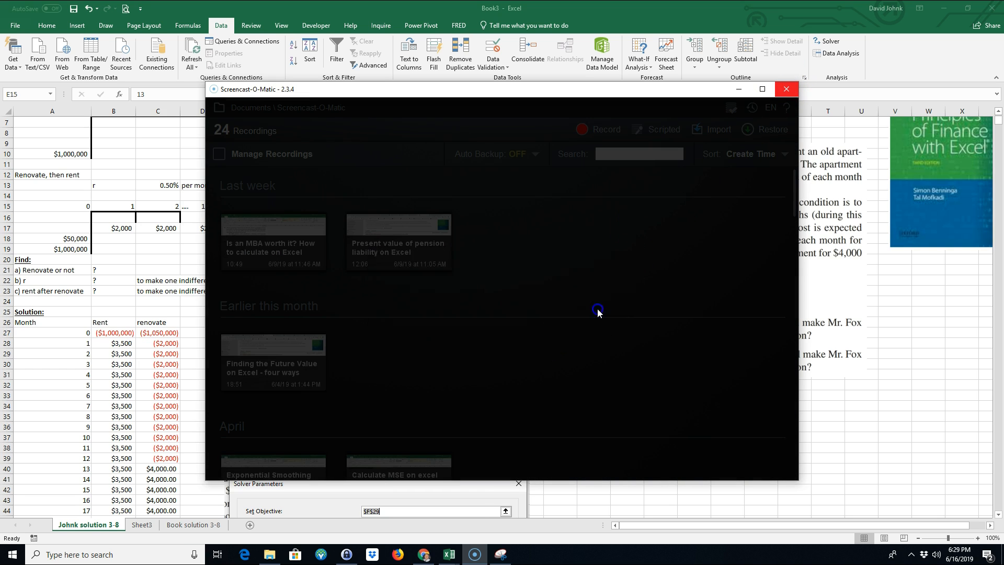
left_click(739, 89)
scroll(395, 214, "up", 2)
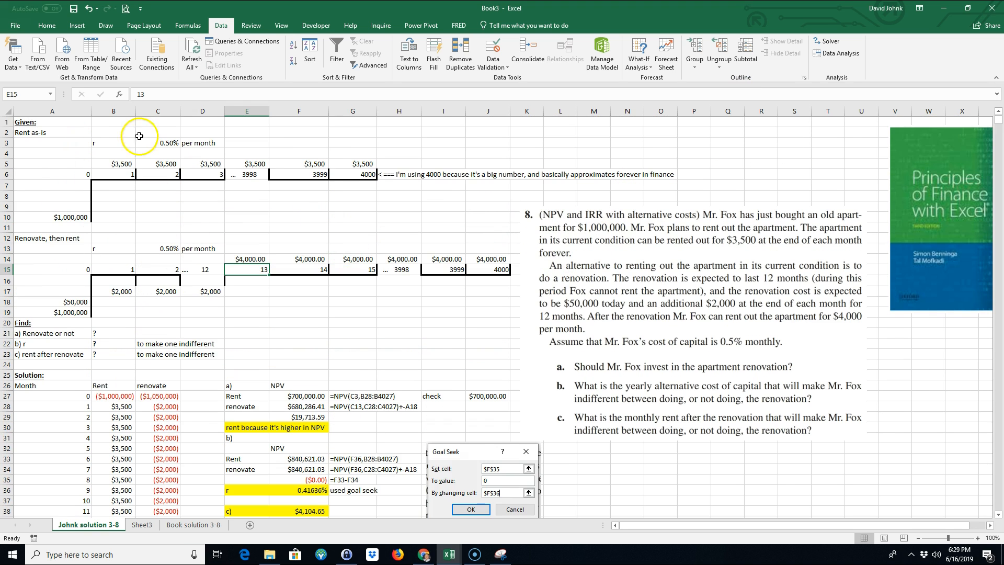